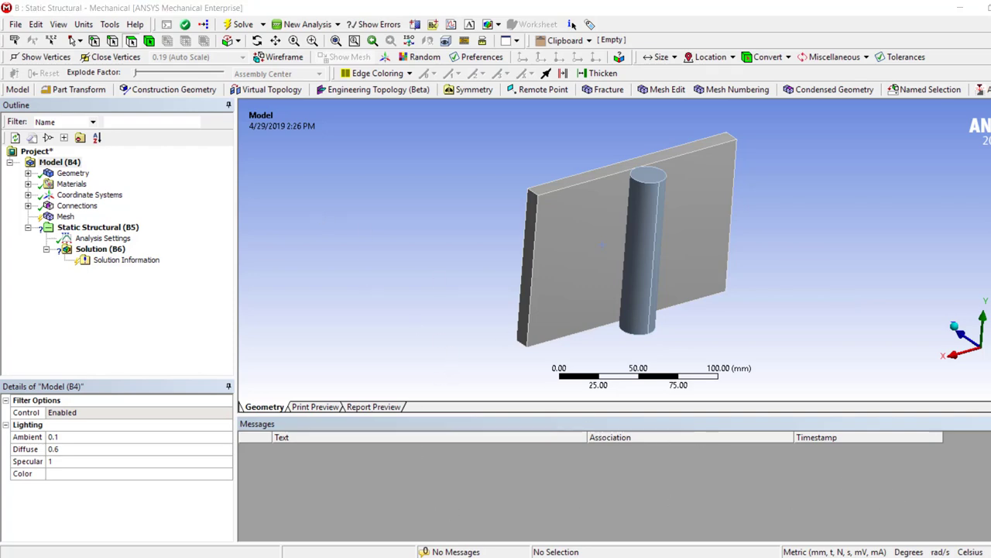
# Step: Review the linked Static Structural system in the Workbench schematic and the plate and cylinder bodies under Geometry in Mechanical
pyautogui.hotkey('alt', 'Tab')
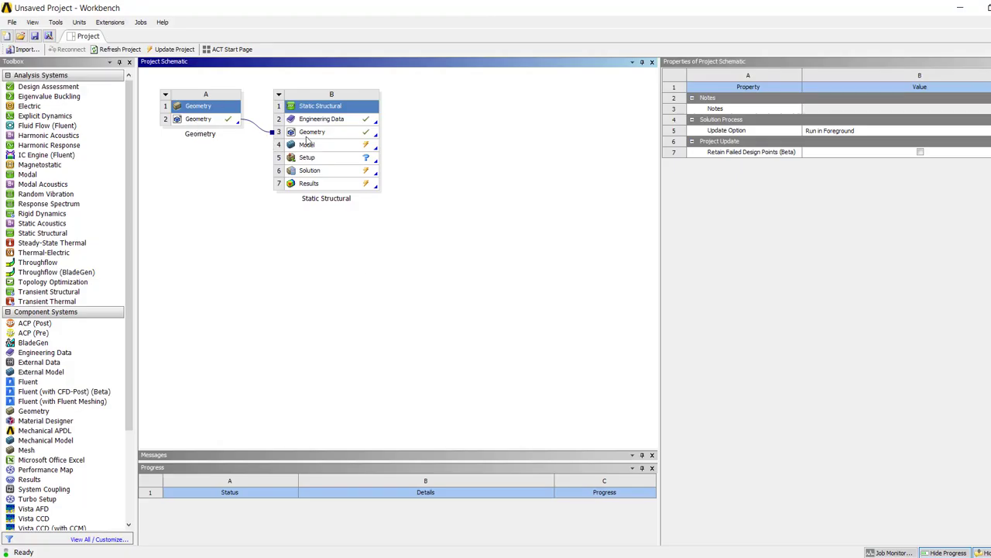
pyautogui.click(26, 216)
pyautogui.moveTo(26, 215); pyautogui.dragTo(59, 200)
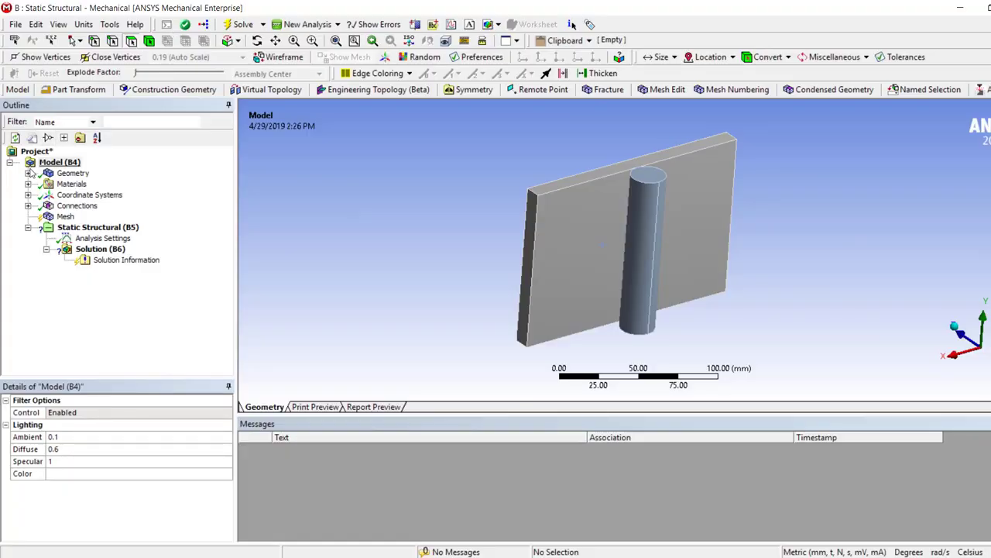
pyautogui.click(28, 173)
pyautogui.click(121, 194)
pyautogui.press('Up')
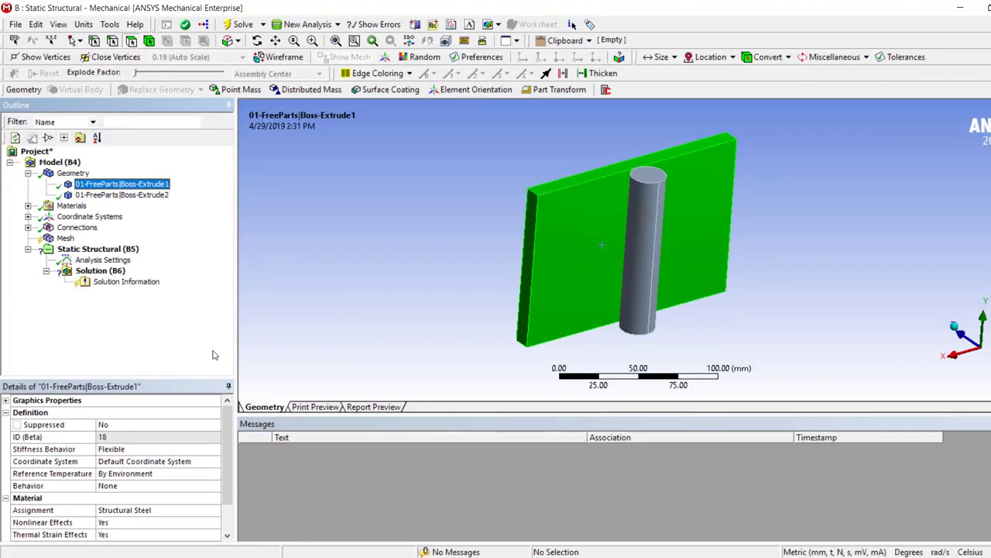
# Step: Set the contact region between the plate and the cylinder to Frictional with a friction coefficient of 0.25
pyautogui.click(28, 227)
pyautogui.click(85, 237)
pyautogui.click(46, 238)
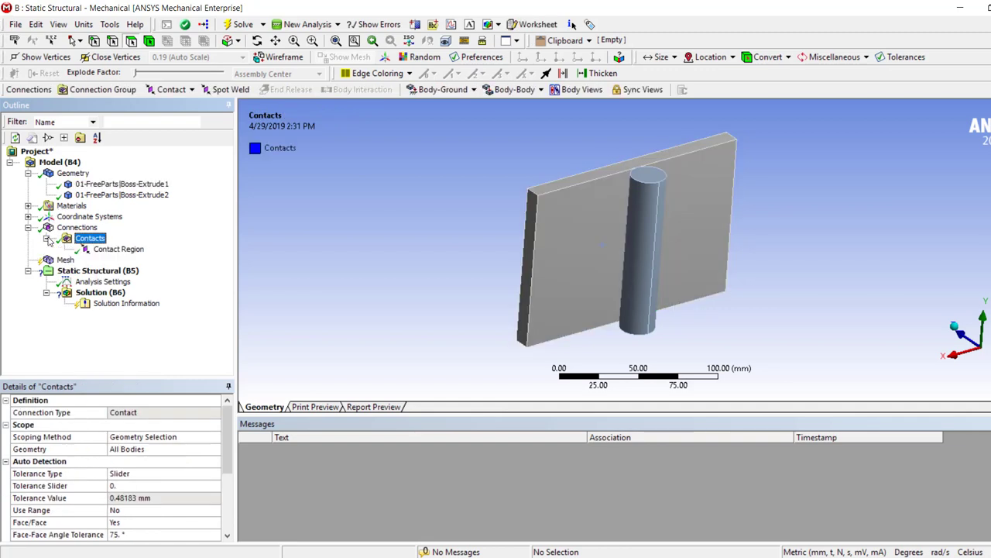
pyautogui.click(118, 250)
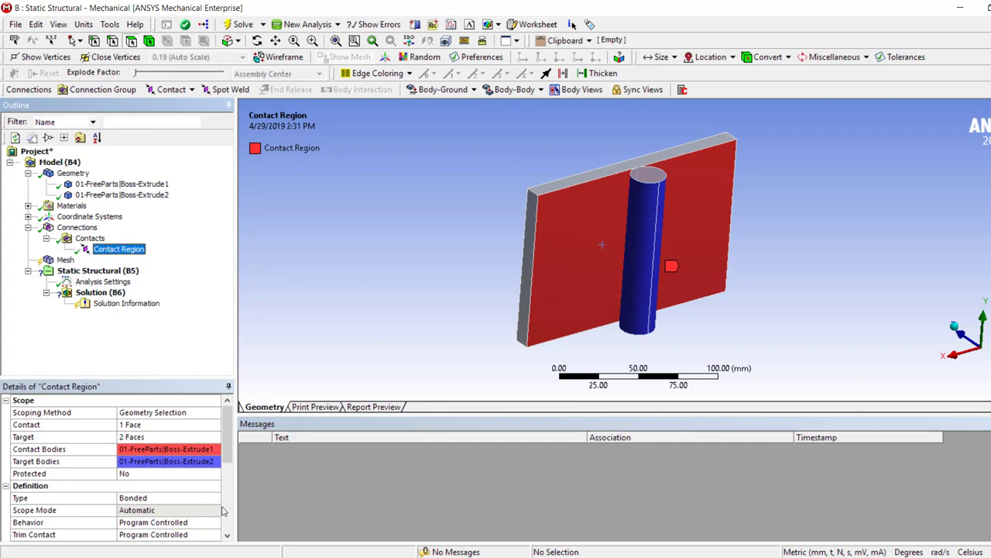
pyautogui.click(170, 497)
pyautogui.click(215, 497)
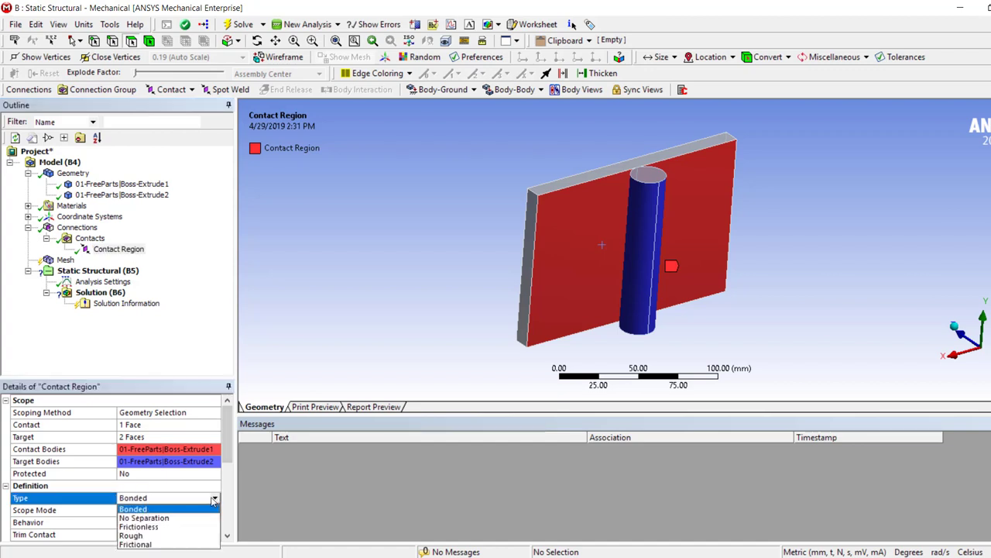
pyautogui.click(135, 544)
pyautogui.scroll(-1, 192, 467)
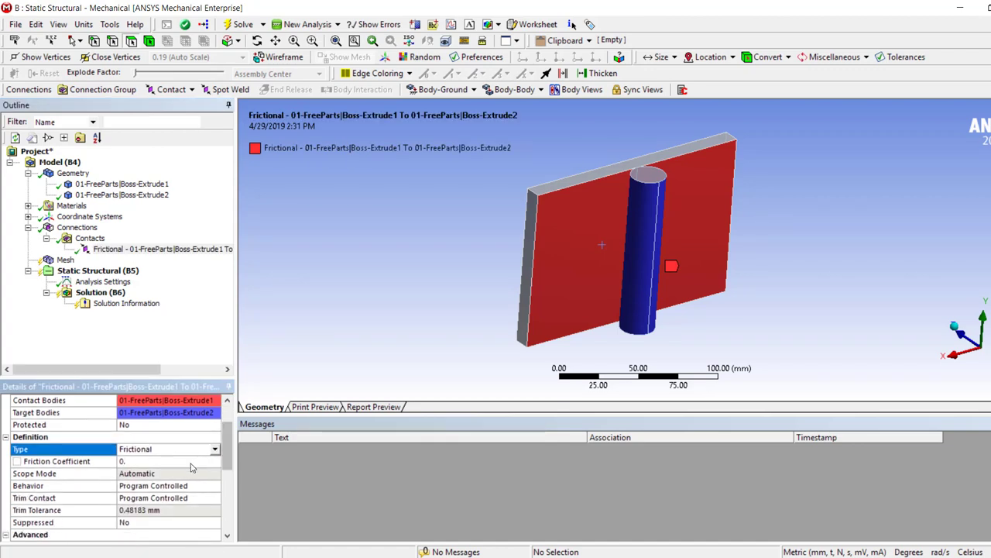
pyautogui.click(191, 462)
pyautogui.write('0.25')
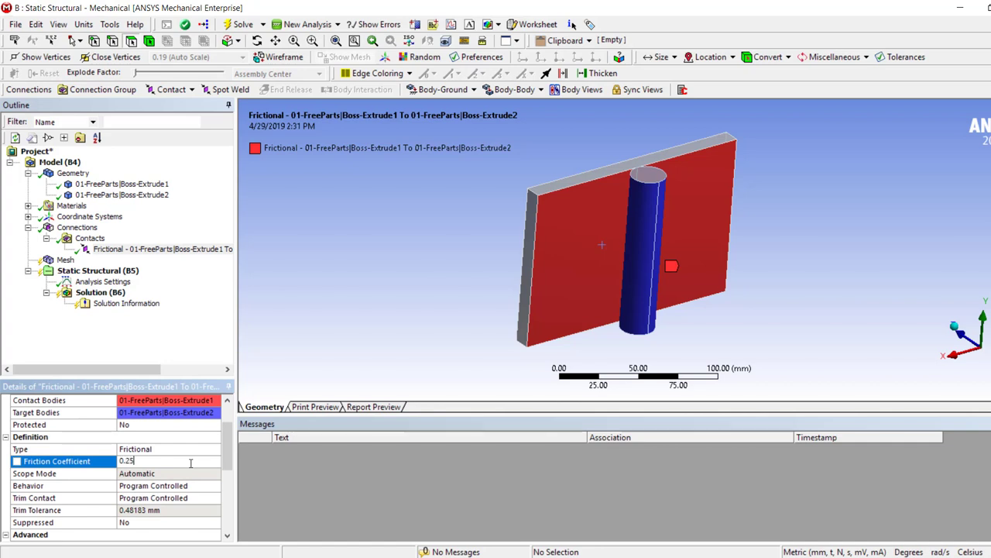
# Step: Add a body sizing mesh control to both the plate and the cylinder
pyautogui.click(65, 260)
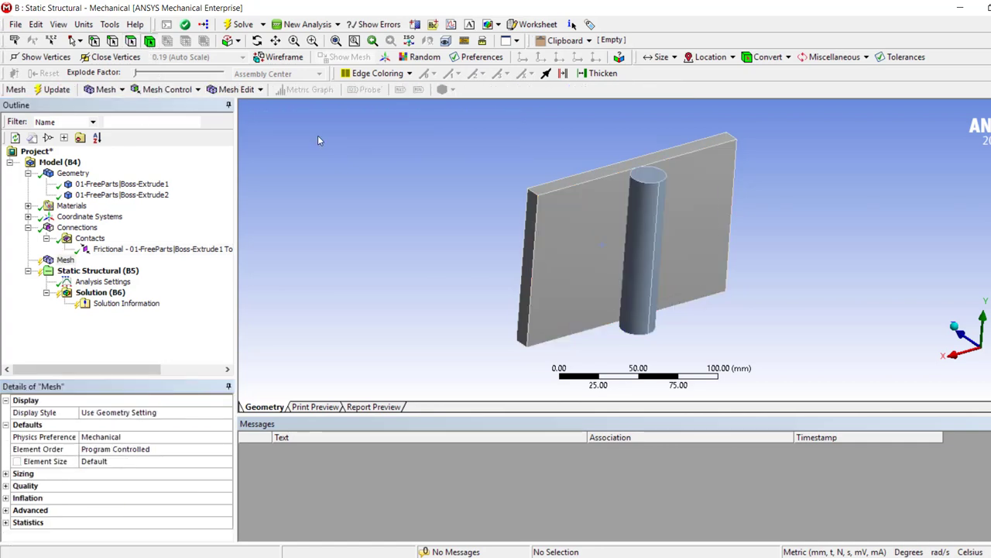
pyautogui.click(643, 310)
pyautogui.keyDown('ctrl'); pyautogui.click(558, 232); pyautogui.keyUp('ctrl')
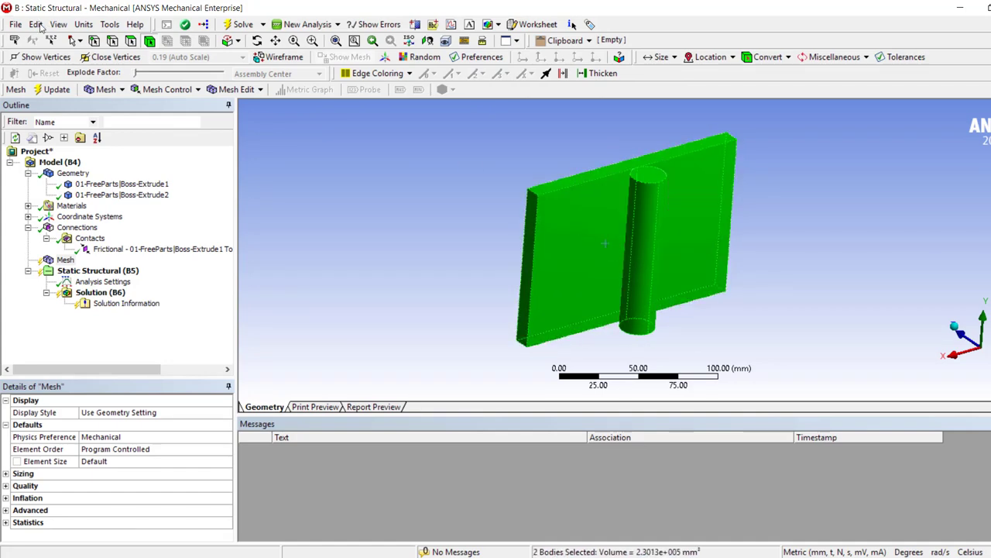
pyautogui.click(166, 89)
pyautogui.click(155, 135)
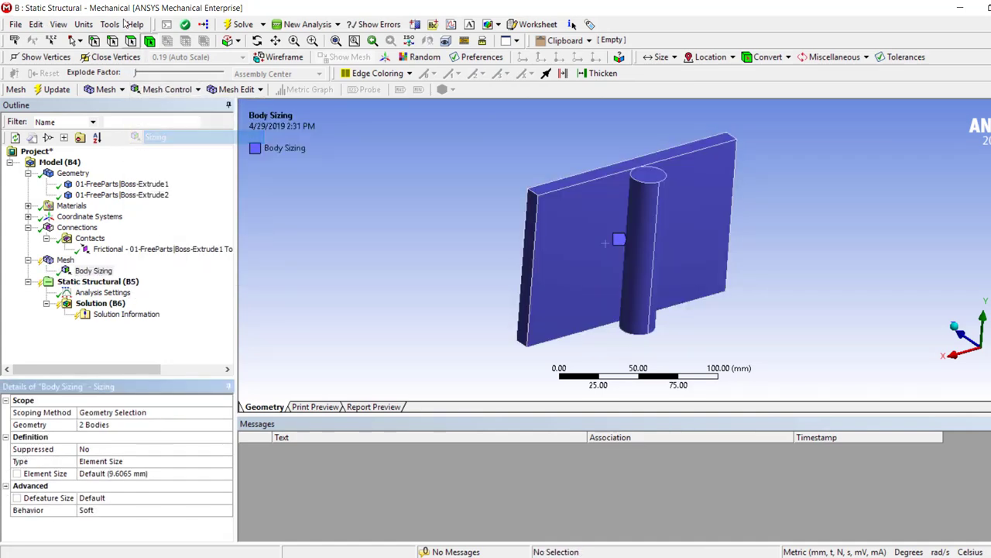
# Step: Switch the units to U.S. Customary in inches and set the body sizing's element size to 0.1 in
pyautogui.click(84, 24)
pyautogui.click(124, 138)
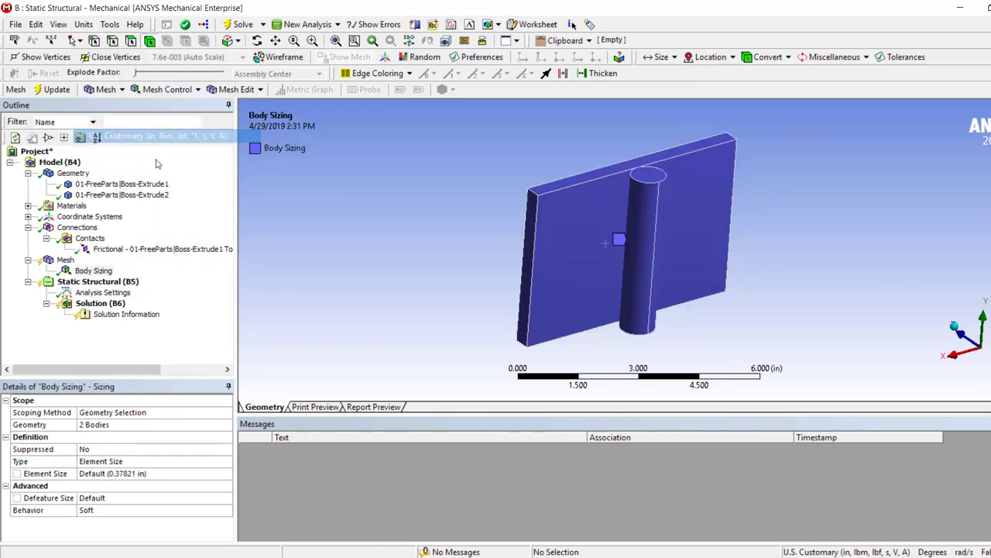
pyautogui.click(136, 473)
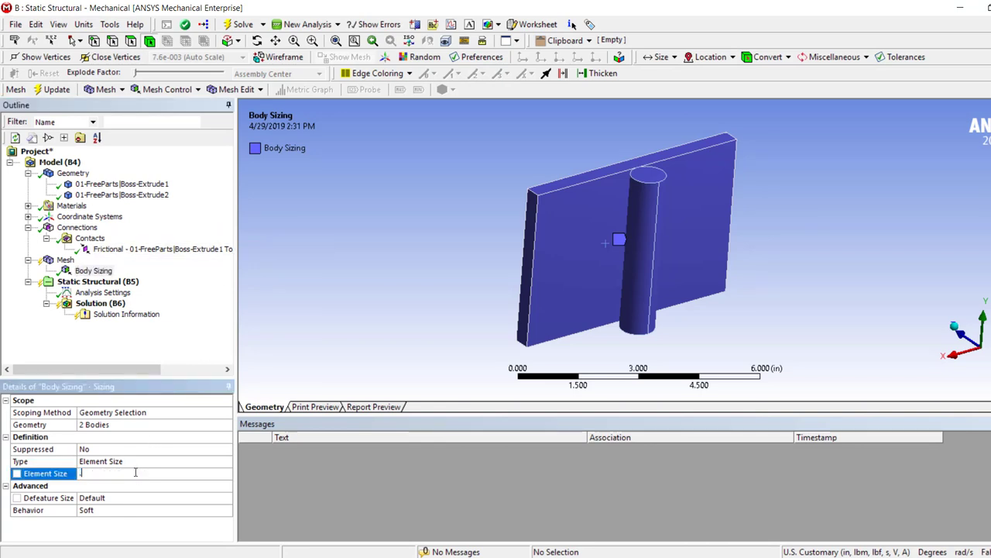
pyautogui.write('0.1')
pyautogui.press('Return')
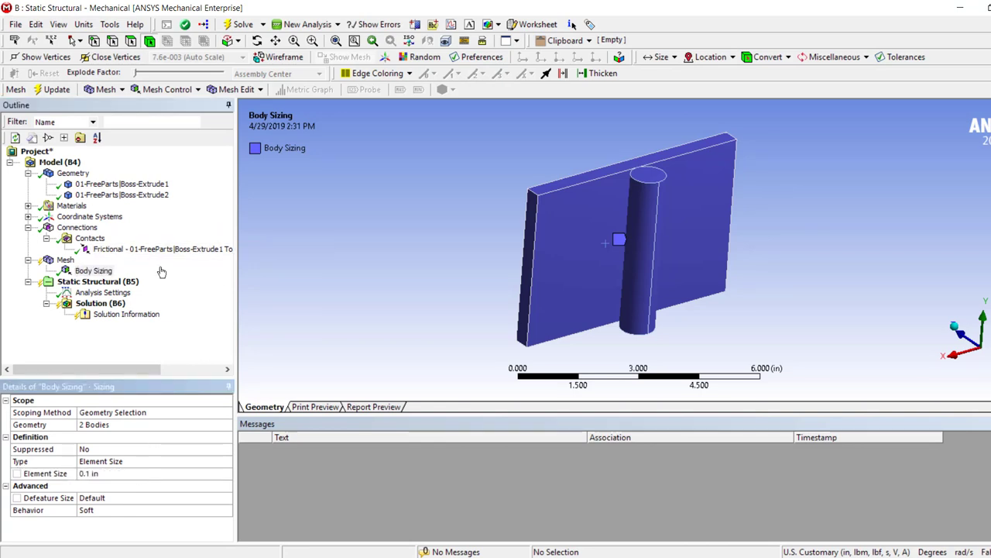
# Step: Add a fixed support to the two opposite narrow end faces of the plate
pyautogui.click(86, 284)
pyautogui.click(186, 91)
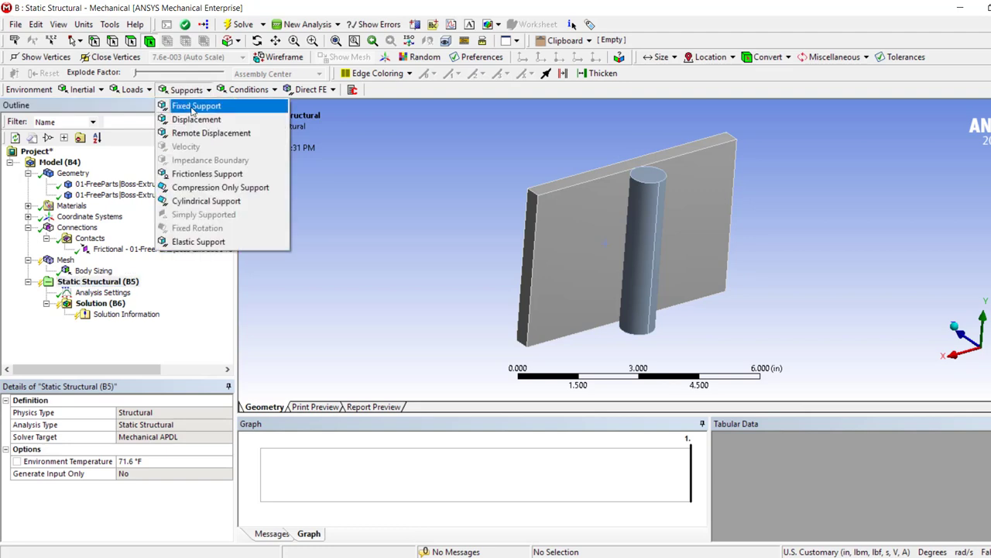
pyautogui.click(193, 109)
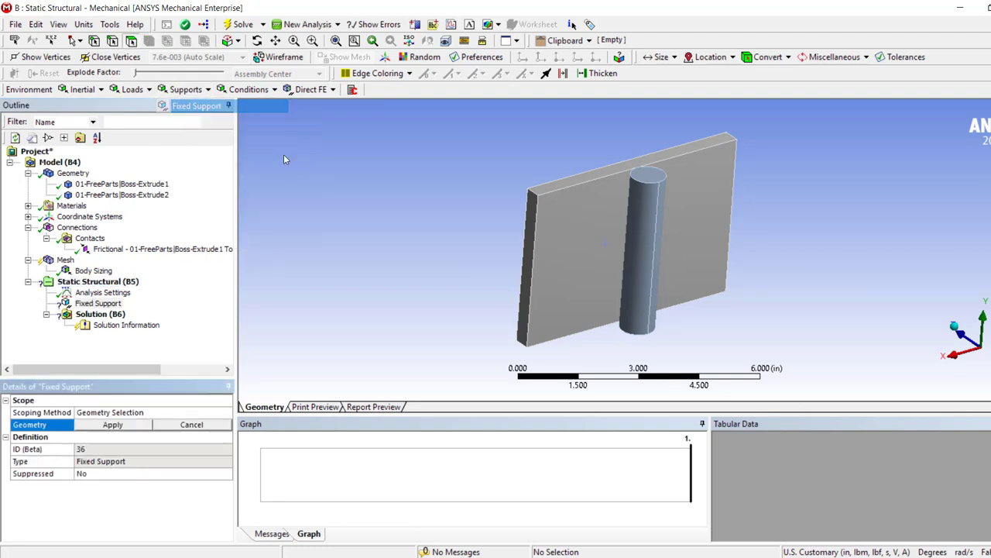
pyautogui.click(532, 217)
pyautogui.moveTo(641, 254); pyautogui.dragTo(802, 183, button='middle')
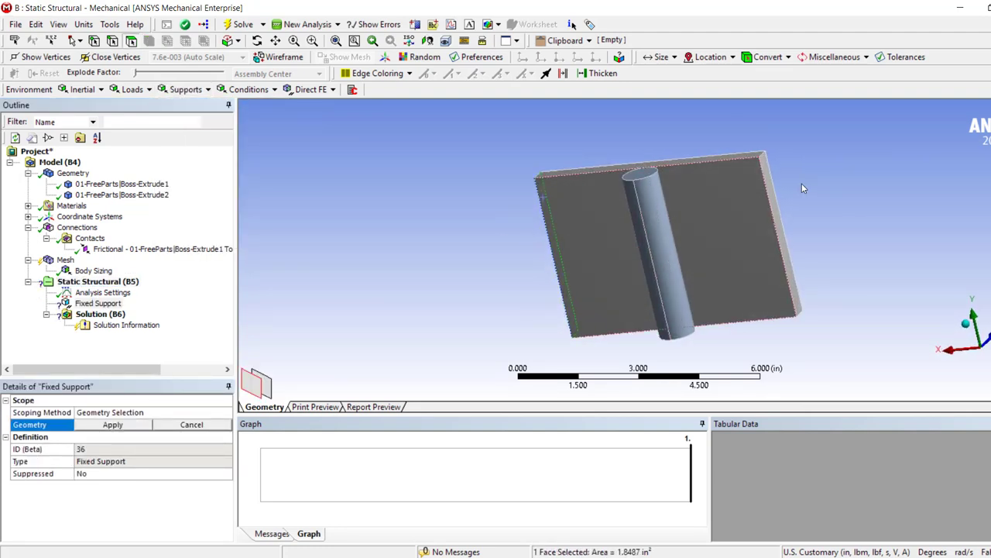
pyautogui.keyDown('ctrl'); pyautogui.click(769, 180); pyautogui.keyUp('ctrl')
pyautogui.keyDown('ctrl'); pyautogui.click(769, 180); pyautogui.keyUp('ctrl')
pyautogui.keyDown('ctrl'); pyautogui.click(770, 186); pyautogui.keyUp('ctrl')
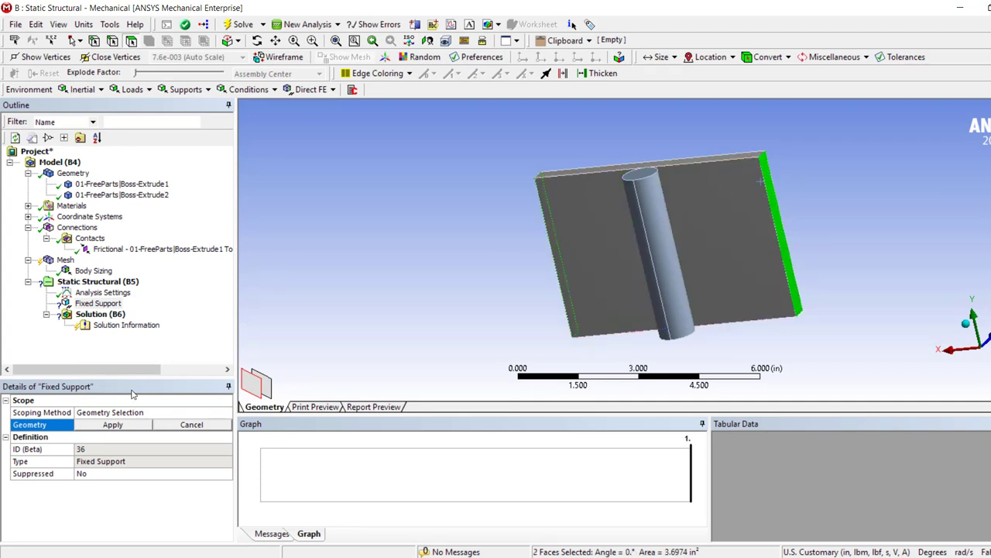
pyautogui.click(95, 425)
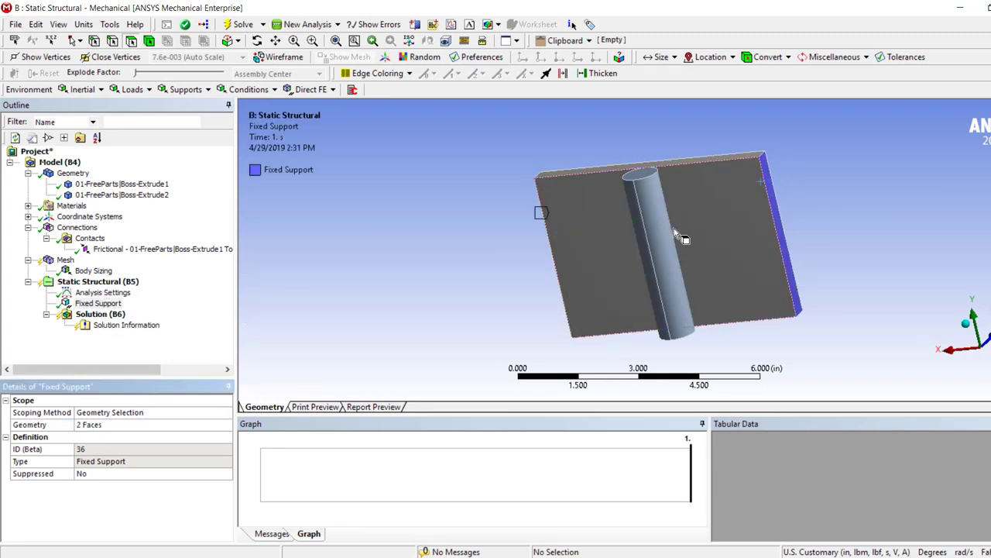
# Step: Add a displacement support to both circular end faces of the cylinder
pyautogui.click(642, 182)
pyautogui.moveTo(643, 201); pyautogui.dragTo(685, 325, button='middle')
pyautogui.keyDown('ctrl'); pyautogui.click(685, 330); pyautogui.keyUp('ctrl')
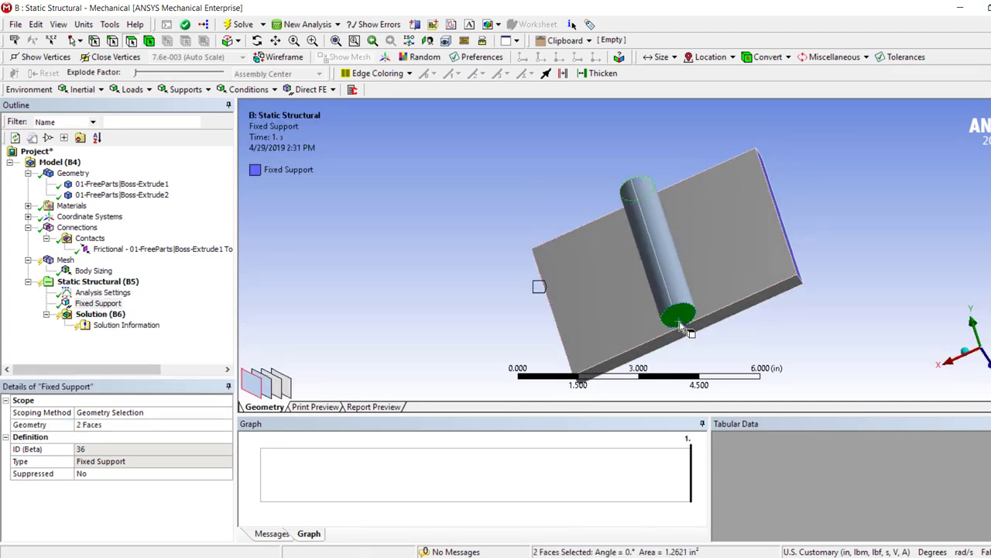
pyautogui.moveTo(642, 214); pyautogui.dragTo(763, 234, button='middle')
pyautogui.click(186, 89)
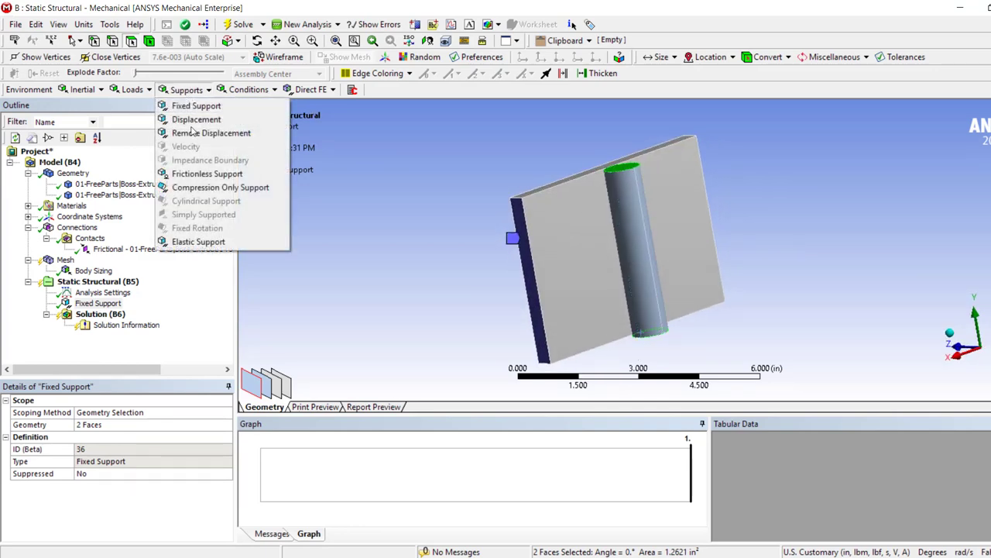
pyautogui.click(195, 119)
# Step: Set the X, Y and Z components of the cylinder's displacement to 0 in
pyautogui.click(99, 497)
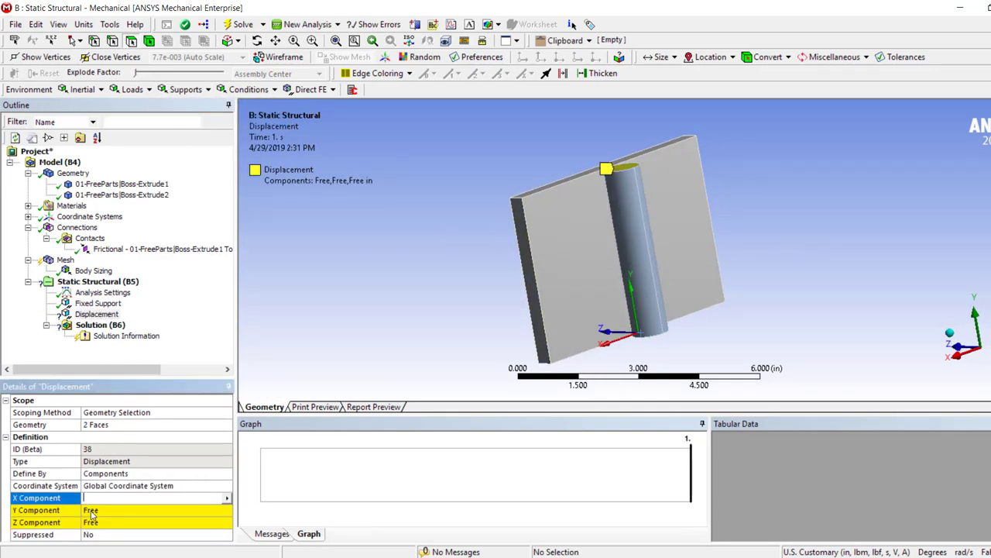
pyautogui.press('Return')
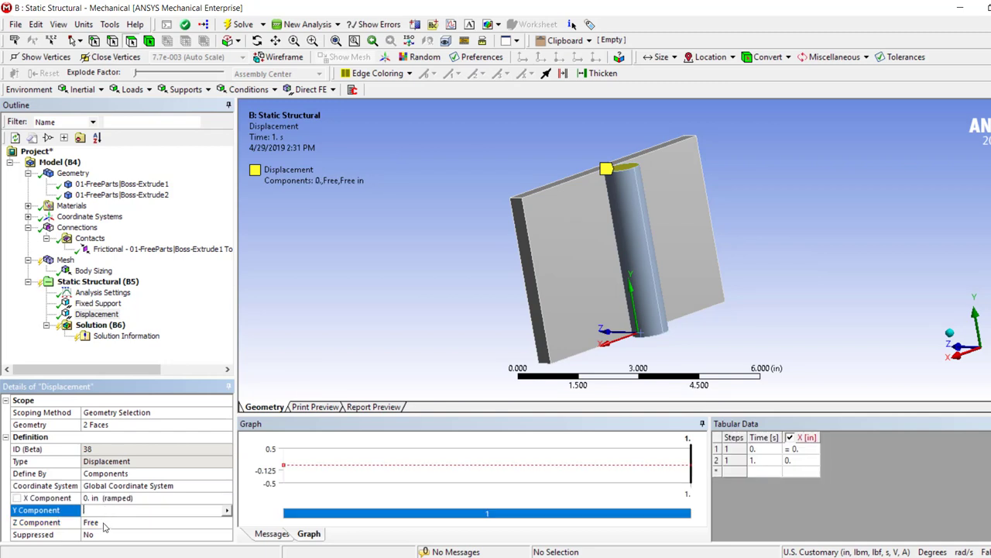
pyautogui.write('0')
pyautogui.press('Return')
pyautogui.write('0')
pyautogui.press('Return')
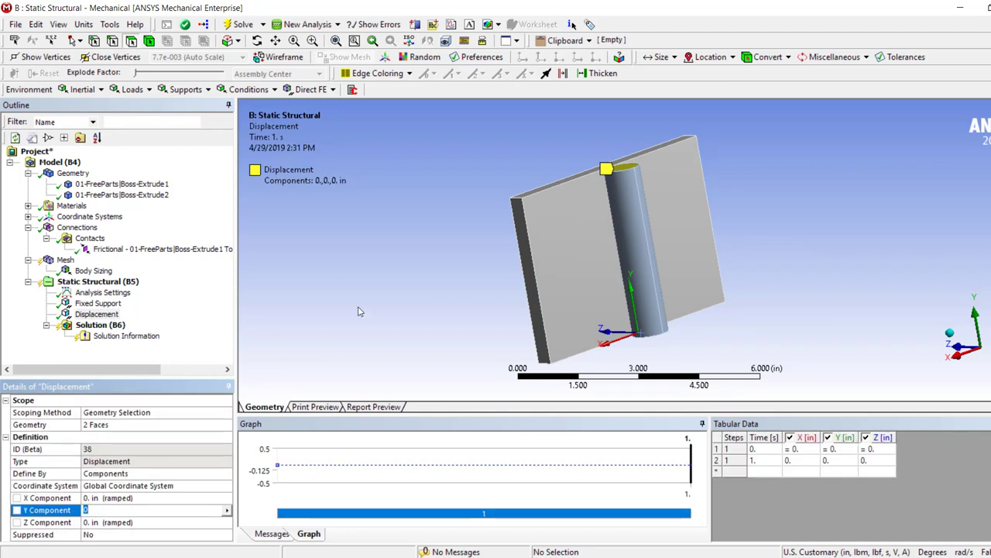
# Step: Set the solver type to Direct and turn on large deflection in the analysis settings
pyautogui.click(100, 293)
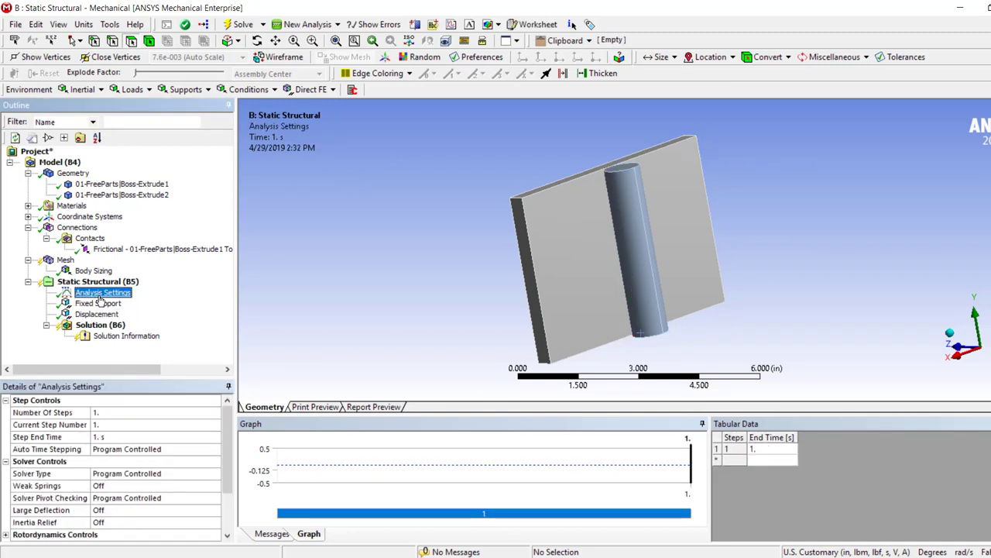
pyautogui.doubleClick(104, 474)
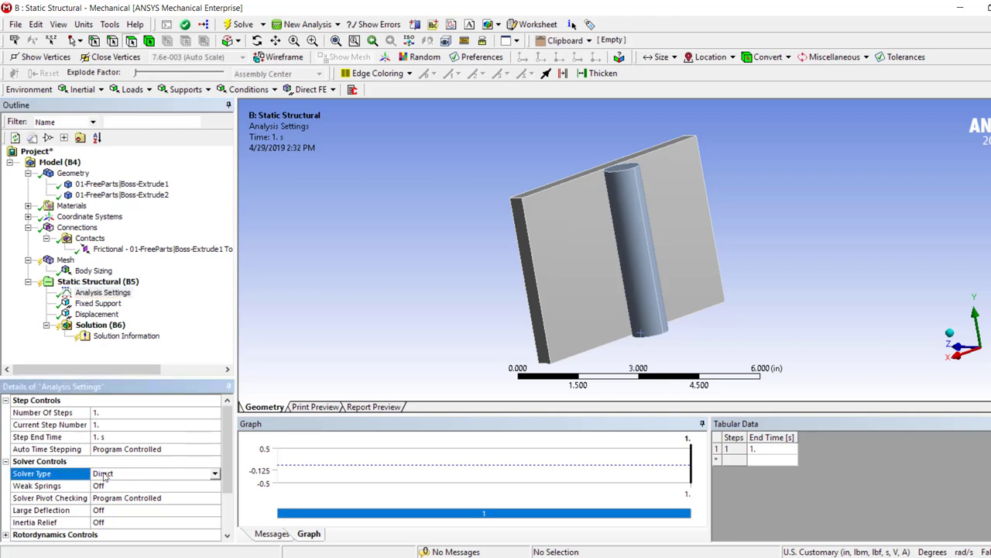
pyautogui.doubleClick(112, 512)
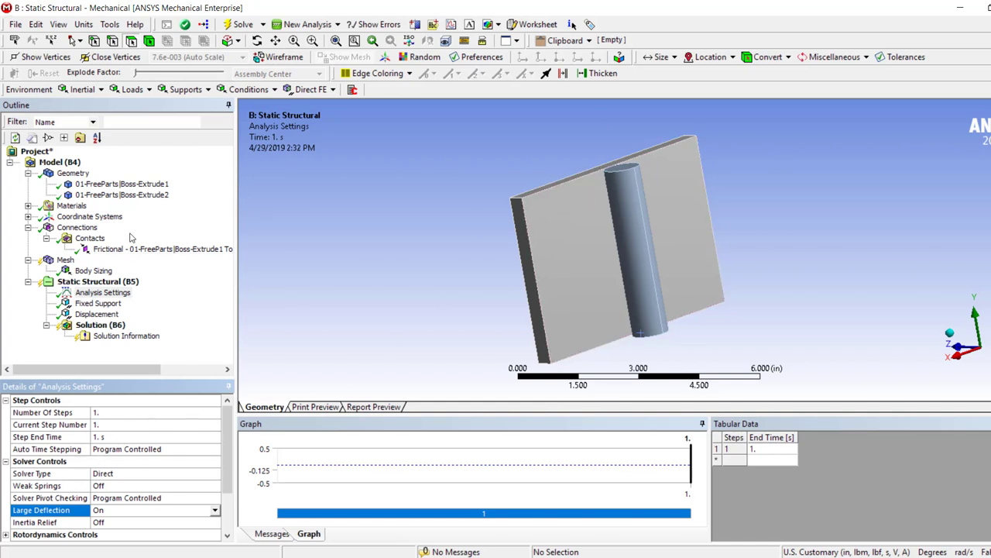
# Step: Turn on auto time stepping, define it by Time and set the initial time step to 0.1 s
pyautogui.click(215, 450)
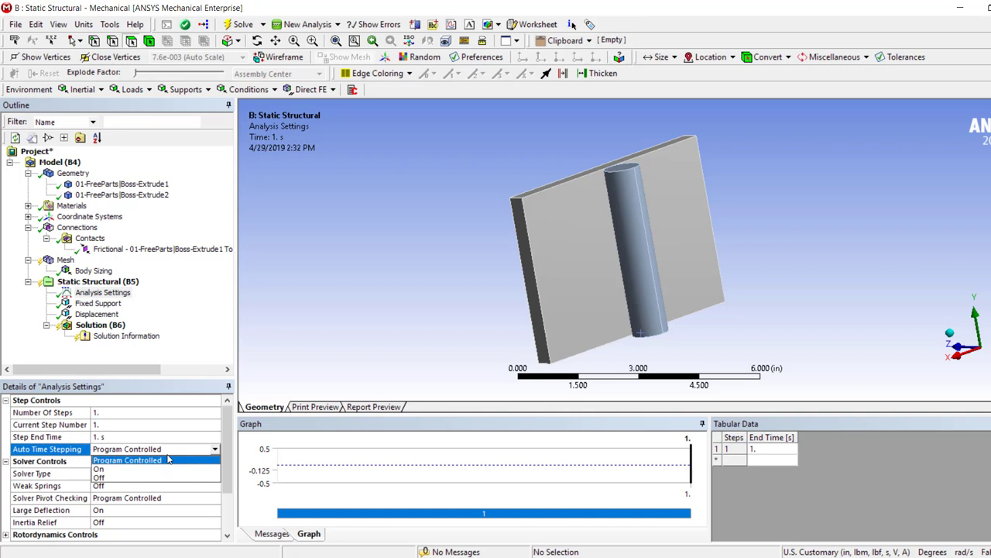
pyautogui.click(128, 469)
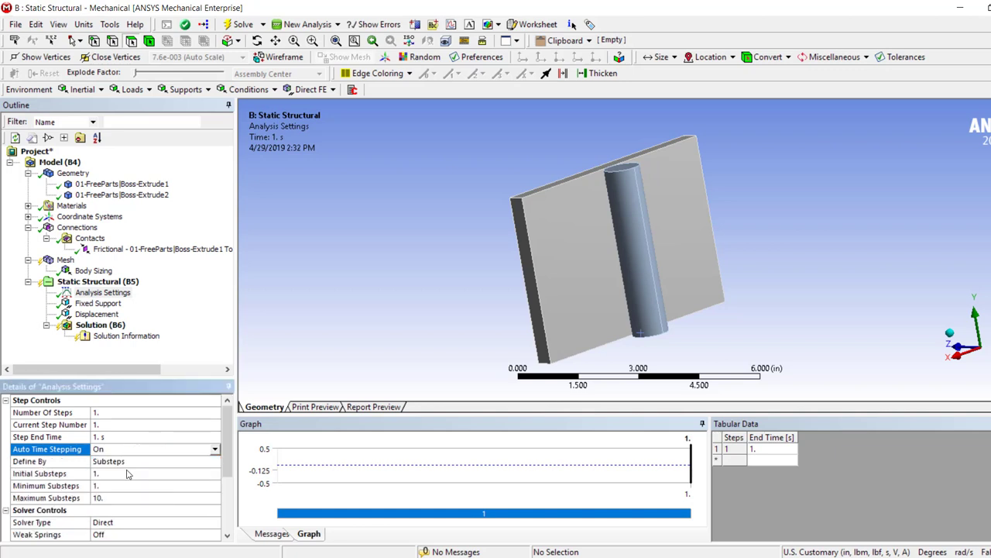
pyautogui.doubleClick(117, 462)
pyautogui.click(94, 475)
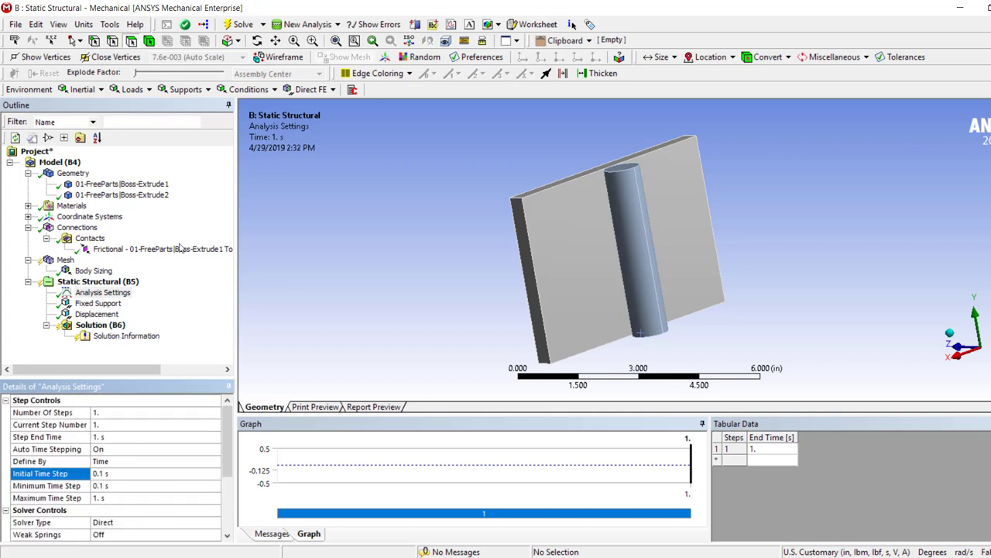
# Step: Set the cylinder's Z displacement to 1 in at time 1 s in the tabular data
pyautogui.click(96, 314)
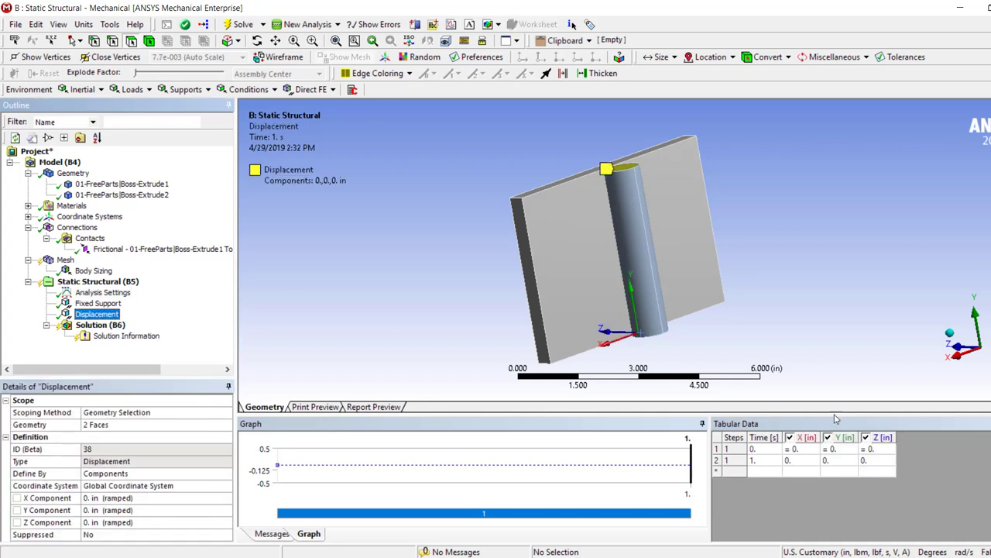
pyautogui.moveTo(865, 321); pyautogui.dragTo(805, 340, button='middle')
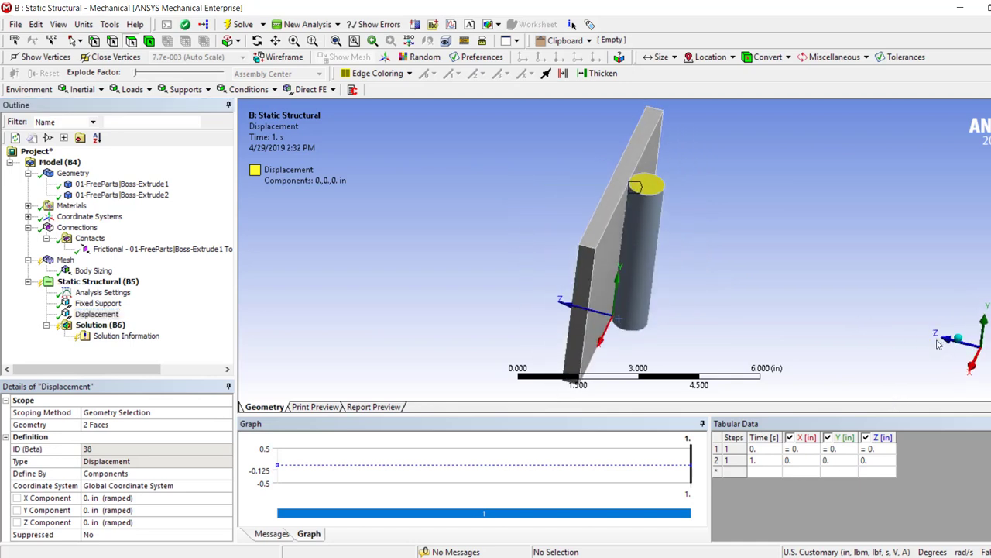
pyautogui.click(879, 469)
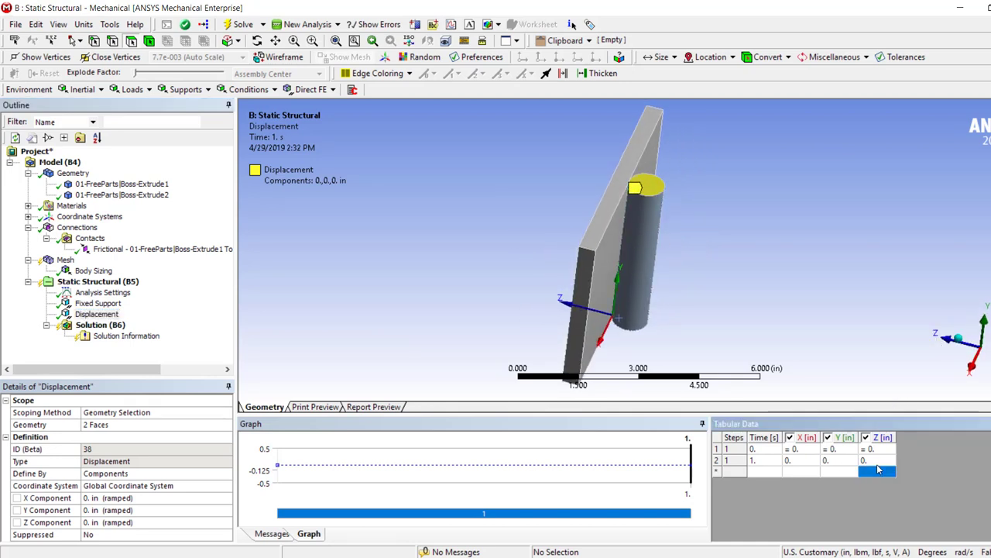
pyautogui.click(875, 463)
pyautogui.write('1')
pyautogui.press('Return')
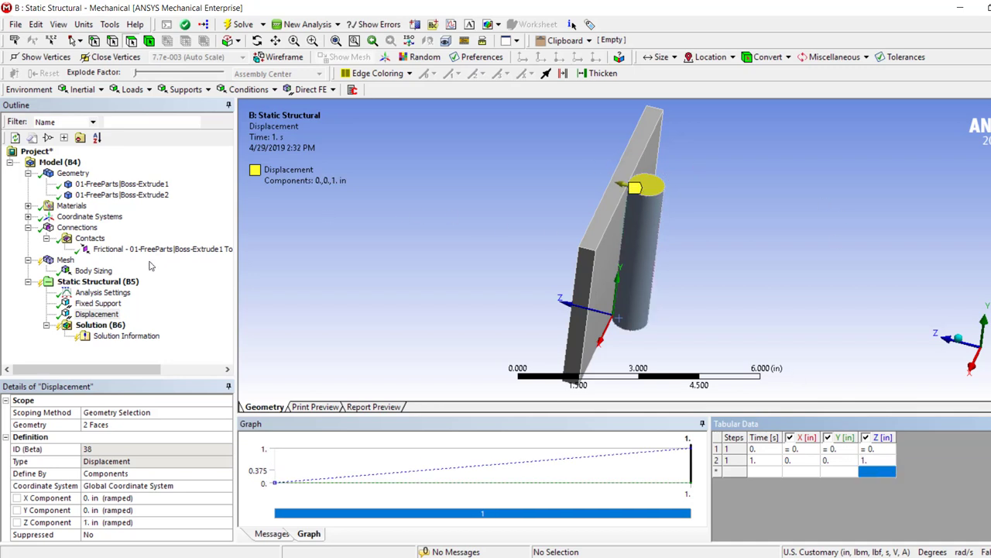
# Step: Solve the static structural analysis
pyautogui.click(101, 326)
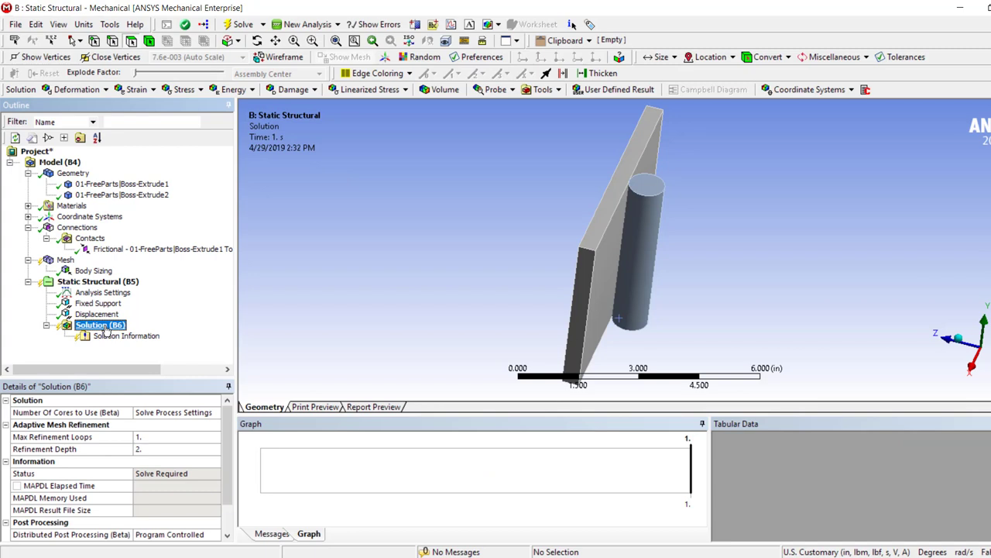
pyautogui.rightClick(104, 329)
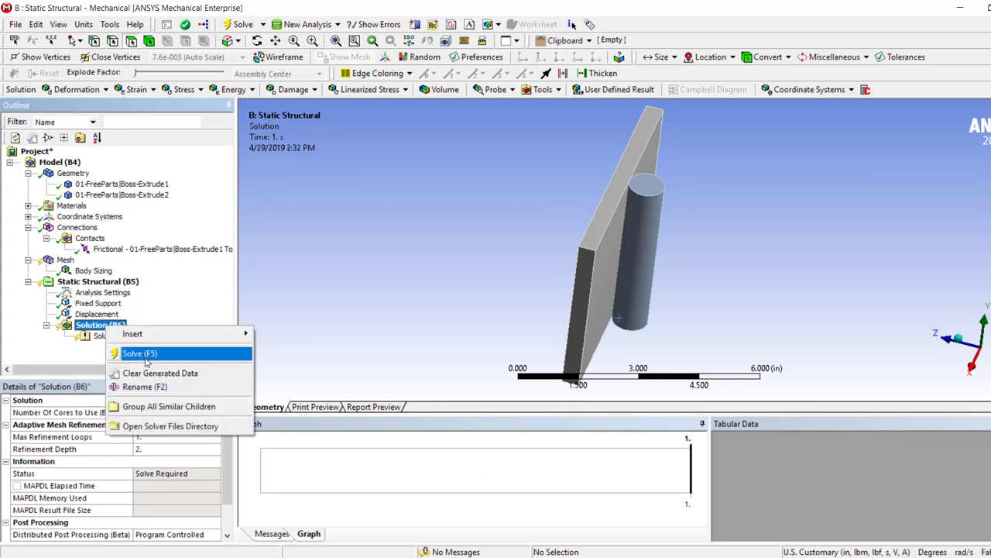
pyautogui.click(136, 352)
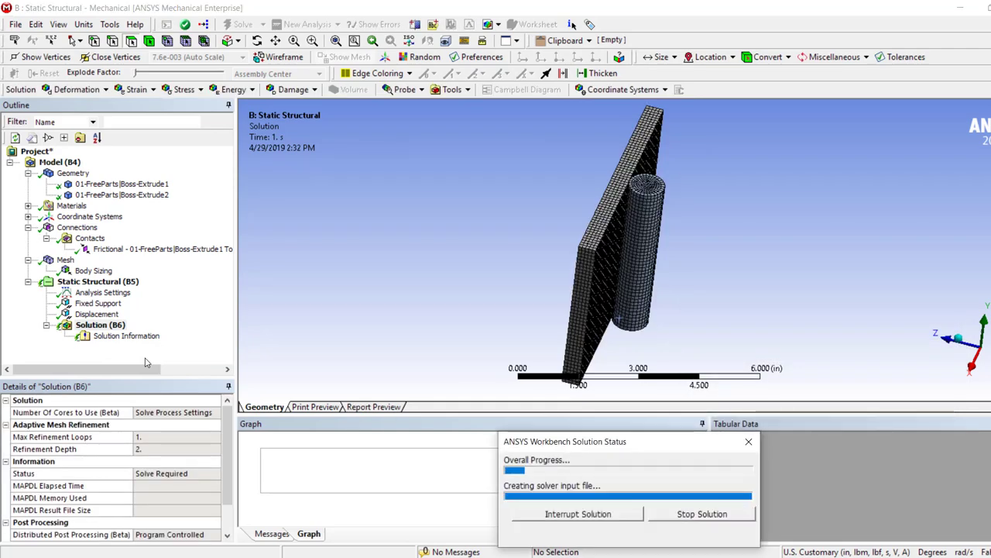
# Step: Inspect the mesh on the plate and cylinder, and open the solution output choice in the solution information
pyautogui.moveTo(601, 336); pyautogui.dragTo(597, 282, button='middle')
pyautogui.scroll(5, 596, 281)
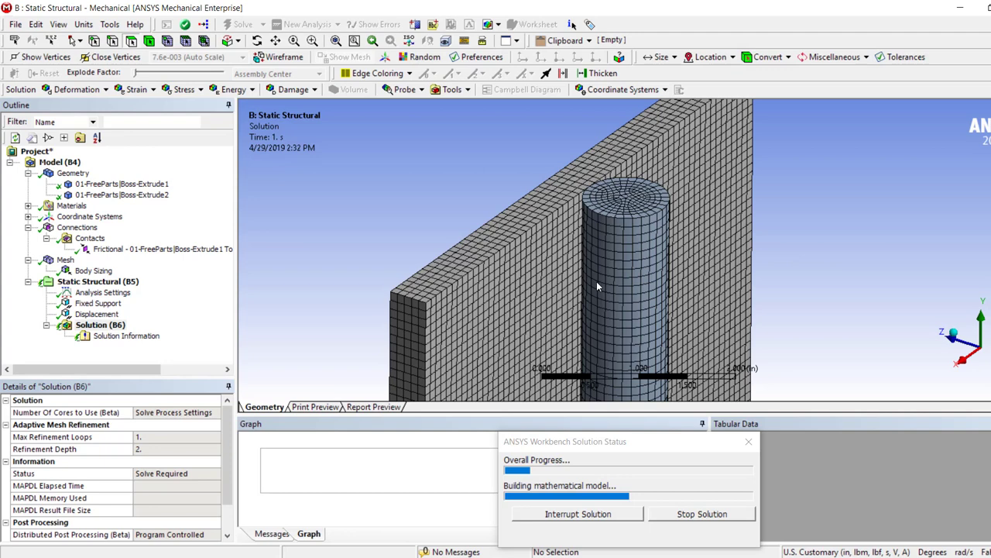
pyautogui.moveTo(664, 222); pyautogui.dragTo(659, 221, button='middle')
pyautogui.scroll(-5, 658, 222)
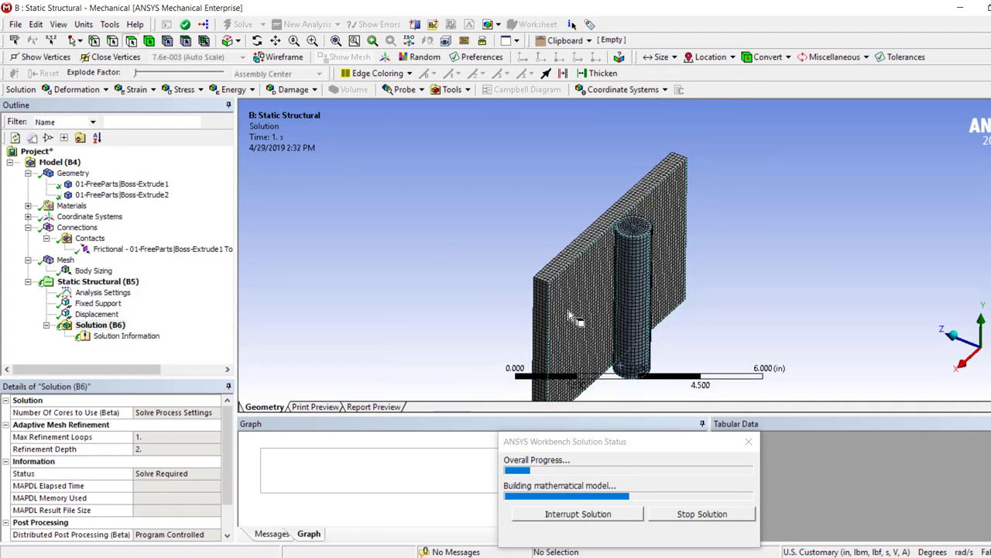
pyautogui.click(130, 338)
pyautogui.click(162, 412)
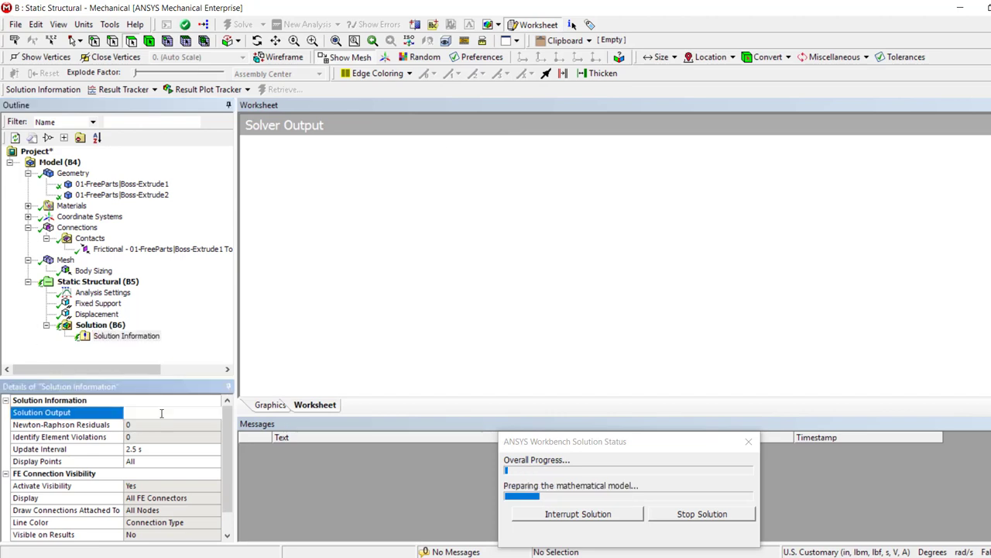
pyautogui.click(216, 418)
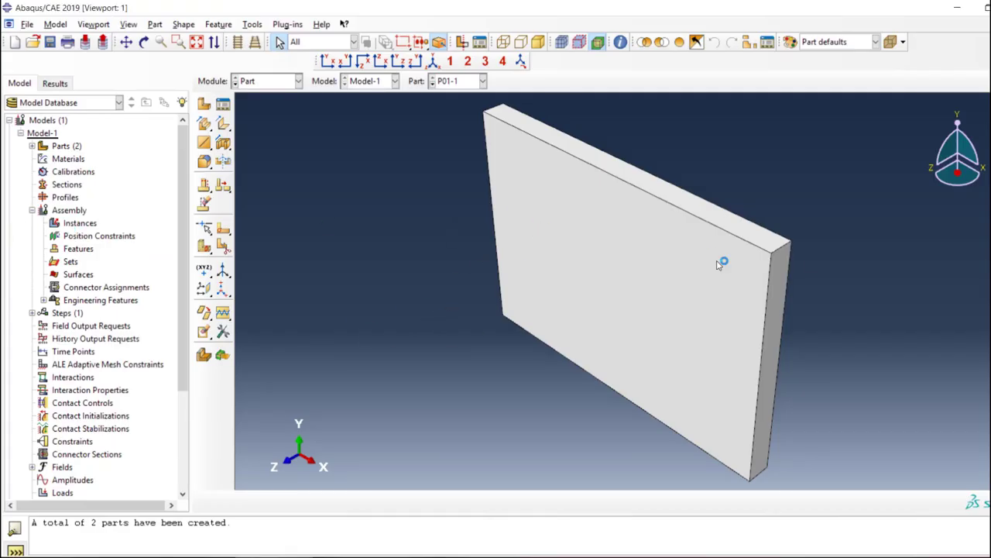
# Step: Switch to Abaqus/CAE and look through the parts, assembly, steps and remaining entries of Model-1
pyautogui.click(31, 147)
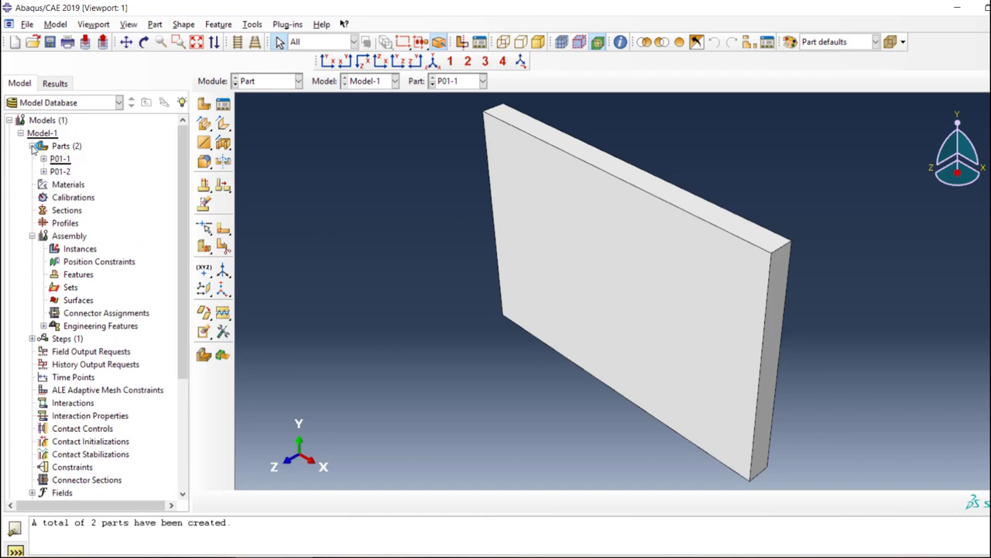
pyautogui.click(66, 146)
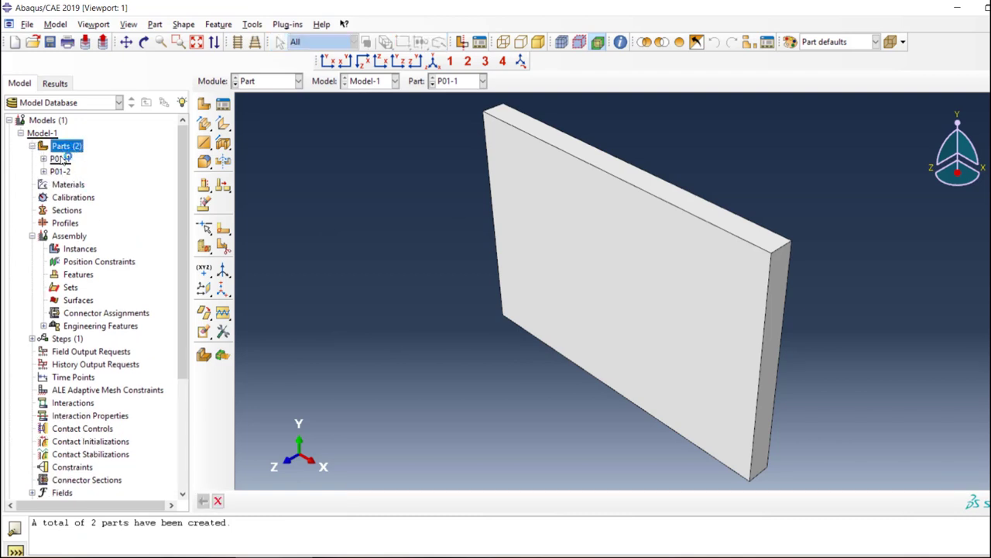
pyautogui.click(59, 160)
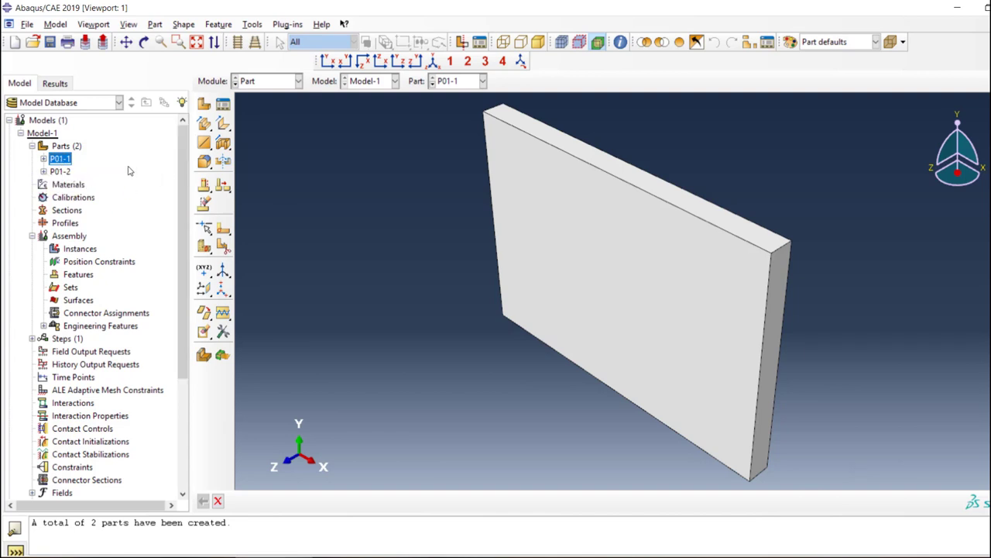
pyautogui.click(61, 172)
pyautogui.click(77, 251)
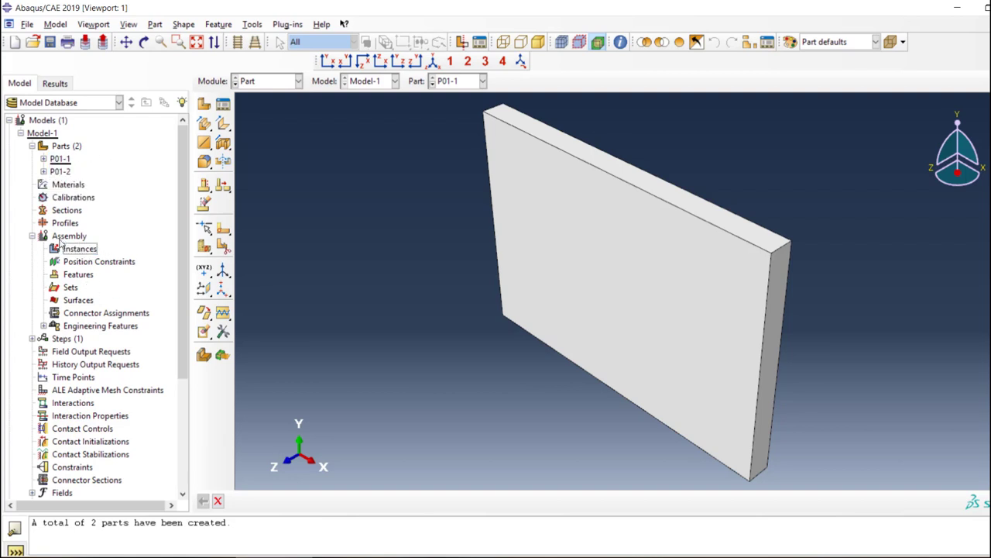
pyautogui.click(69, 236)
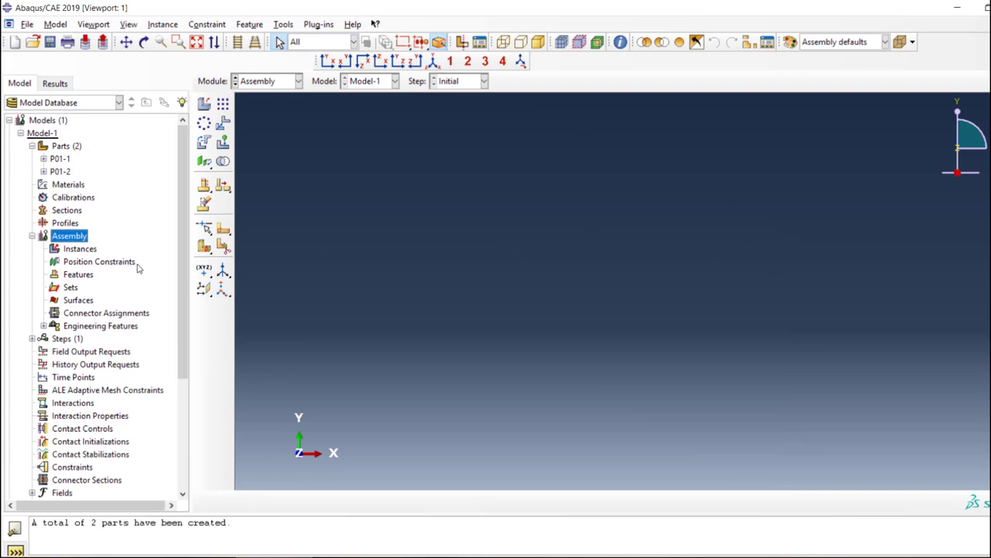
pyautogui.click(32, 339)
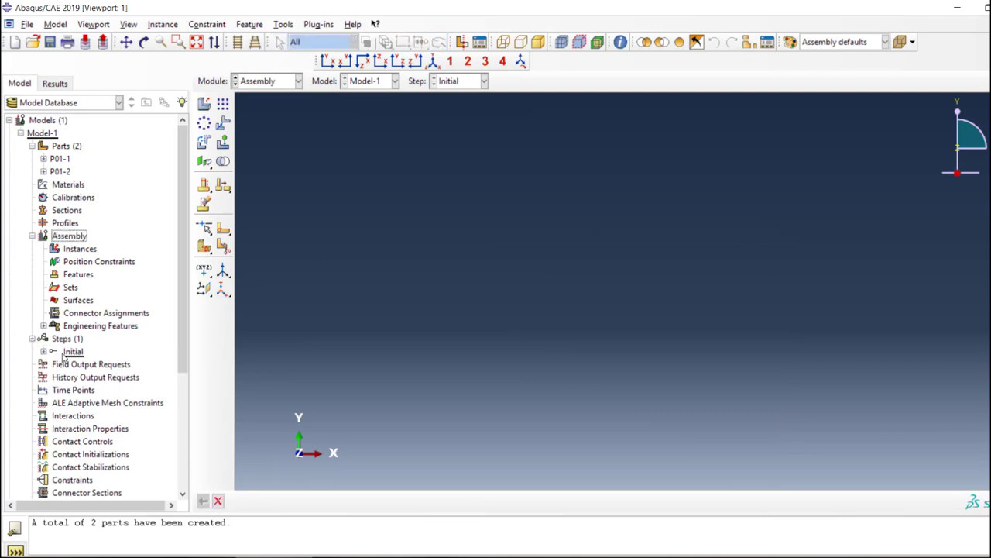
pyautogui.scroll(-5, 68, 333)
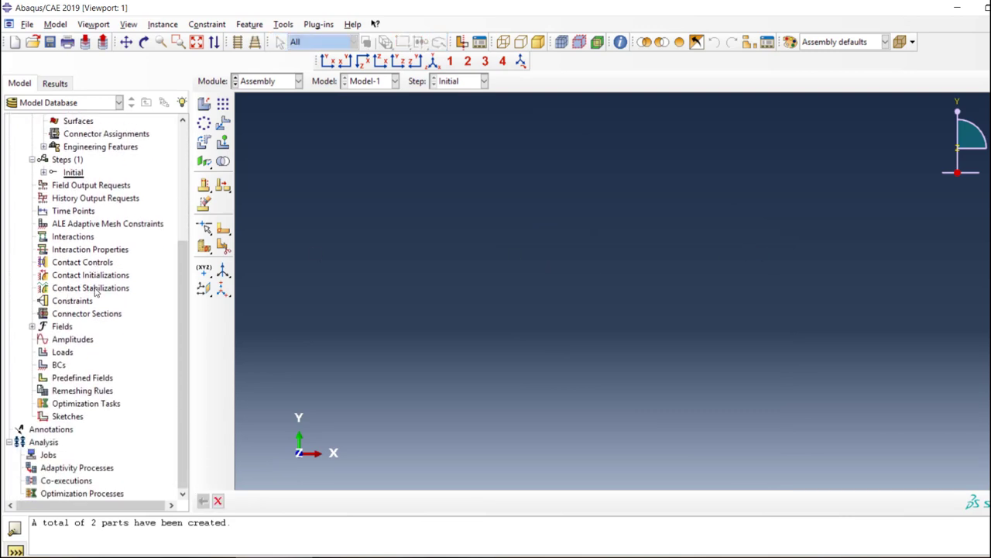
pyautogui.scroll(4, 97, 292)
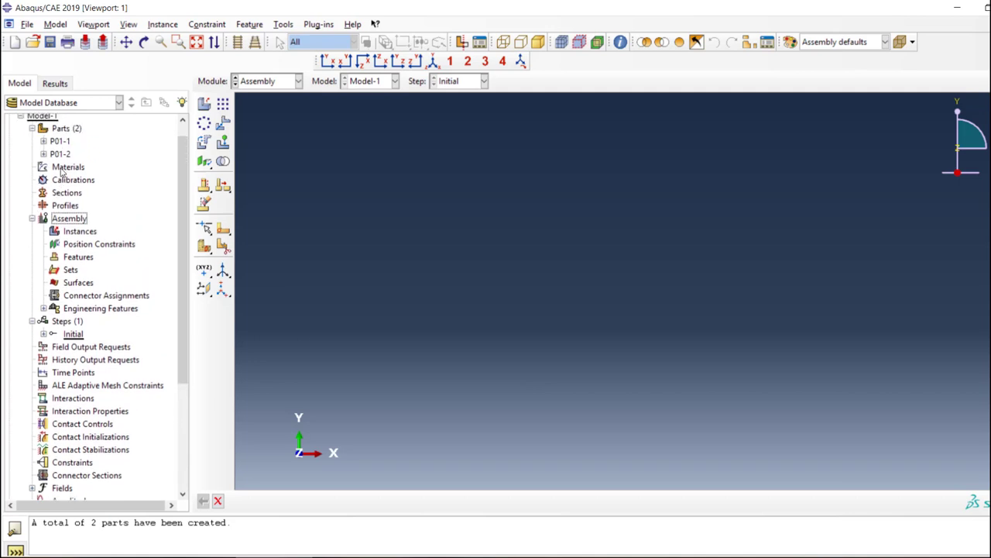
# Step: Review the contents of part P01-1 in the model tree and display the plate in the Part module
pyautogui.click(44, 141)
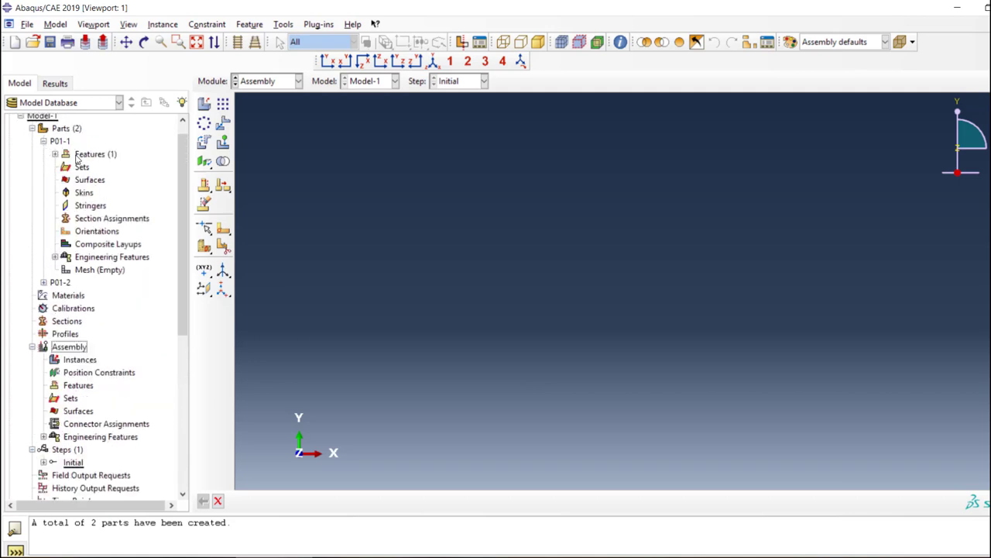
pyautogui.click(55, 154)
pyautogui.click(44, 142)
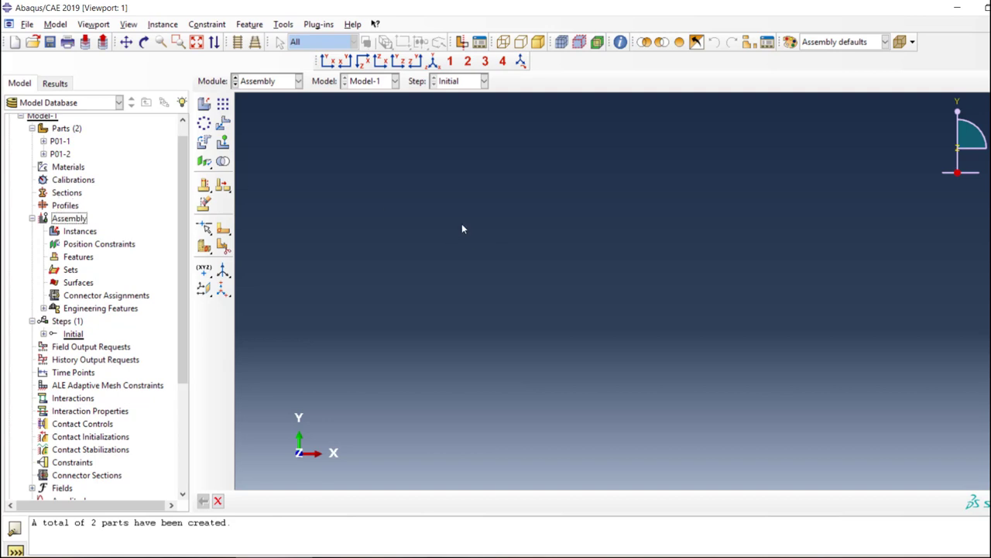
pyautogui.click(482, 81)
pyautogui.click(298, 81)
pyautogui.click(298, 81)
pyautogui.click(254, 99)
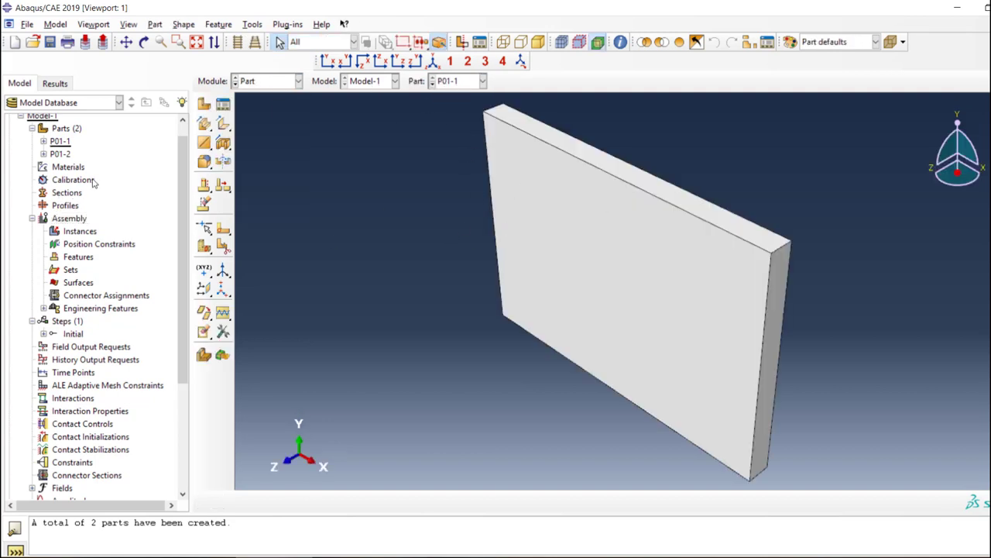
# Step: Create dependent instances of parts P01-1 and P01-2 in the assembly
pyautogui.doubleClick(77, 231)
pyautogui.click(31, 222)
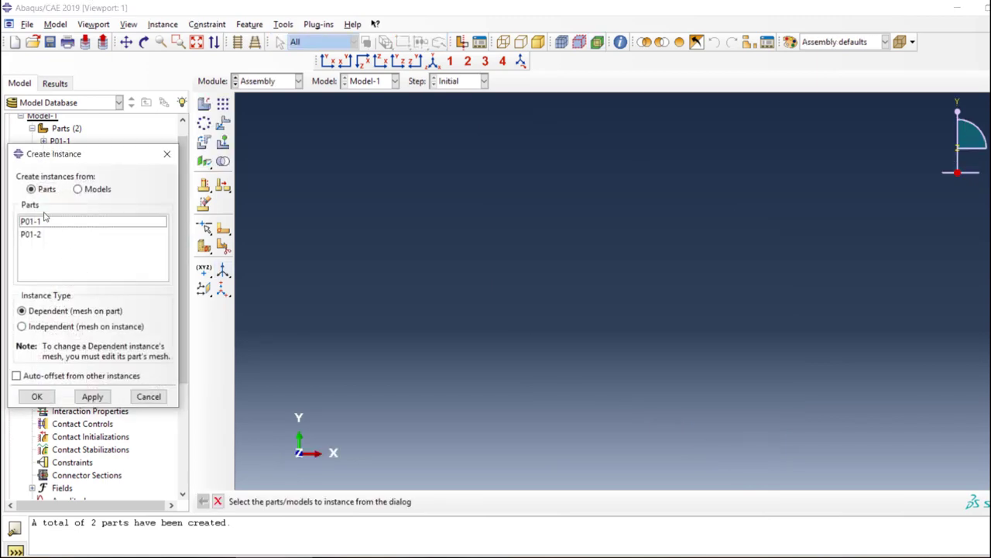
pyautogui.keyDown('shift'); pyautogui.click(31, 234); pyautogui.keyUp('shift')
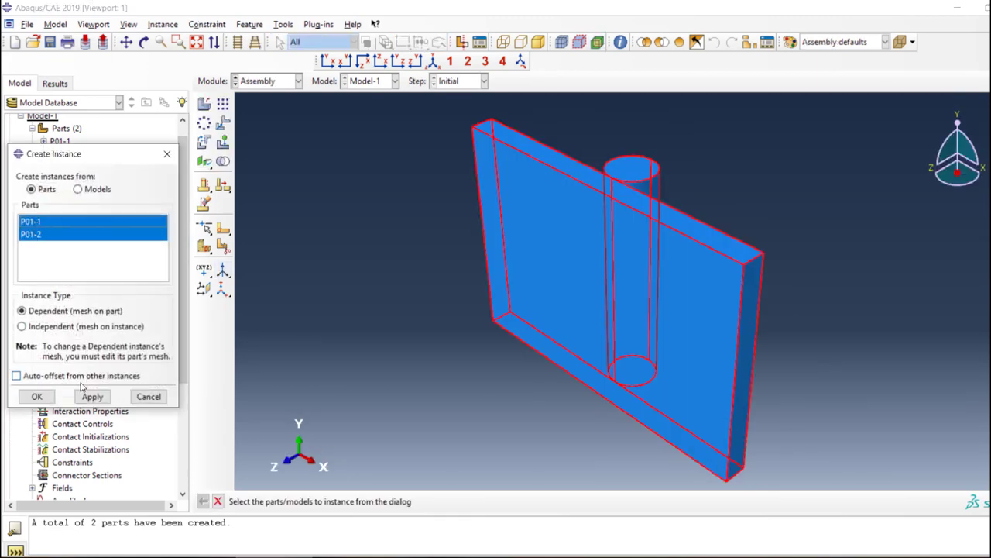
pyautogui.click(37, 396)
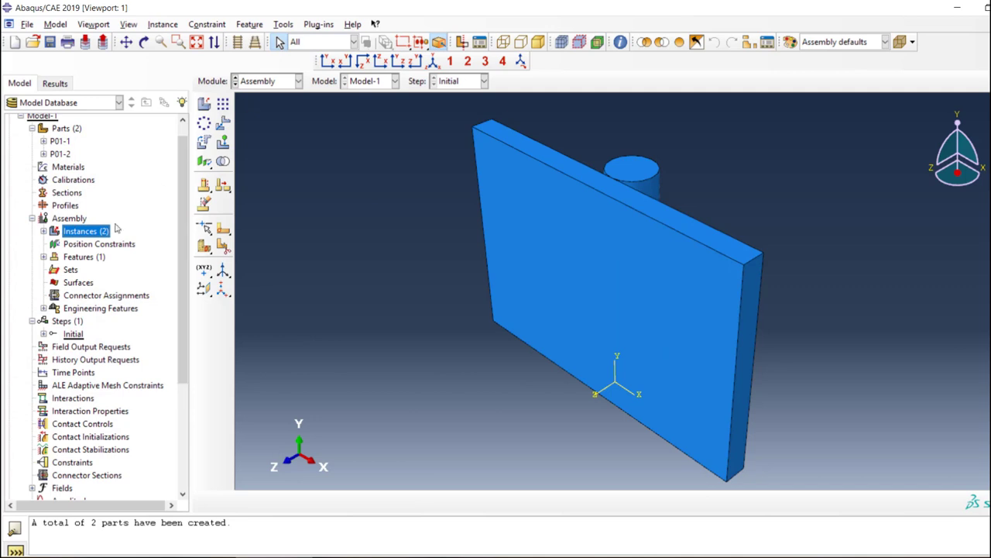
# Step: In the Mesh module, seed part P01-1 with an approximate global size of 0.1 and mesh it
pyautogui.click(266, 81)
pyautogui.click(262, 170)
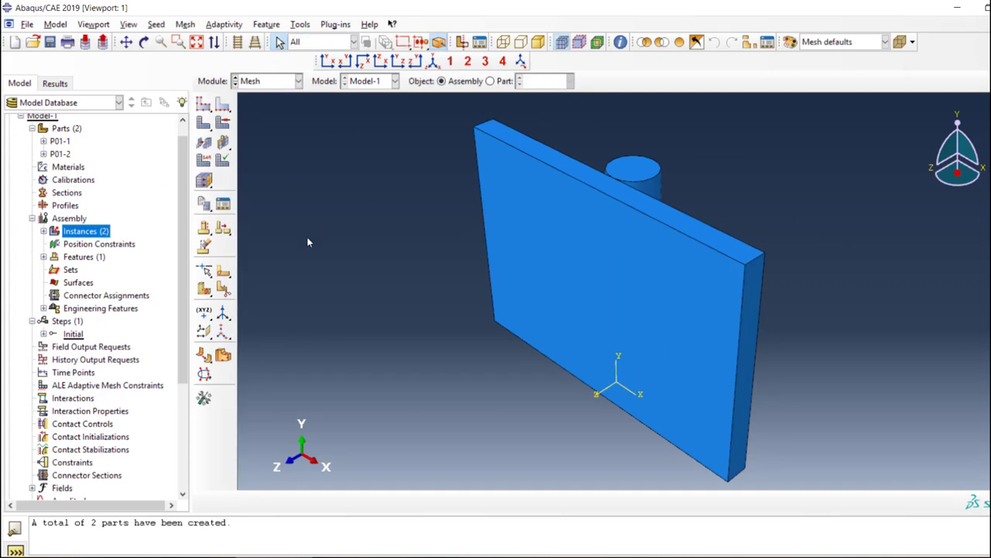
pyautogui.click(490, 81)
pyautogui.click(539, 81)
pyautogui.click(540, 94)
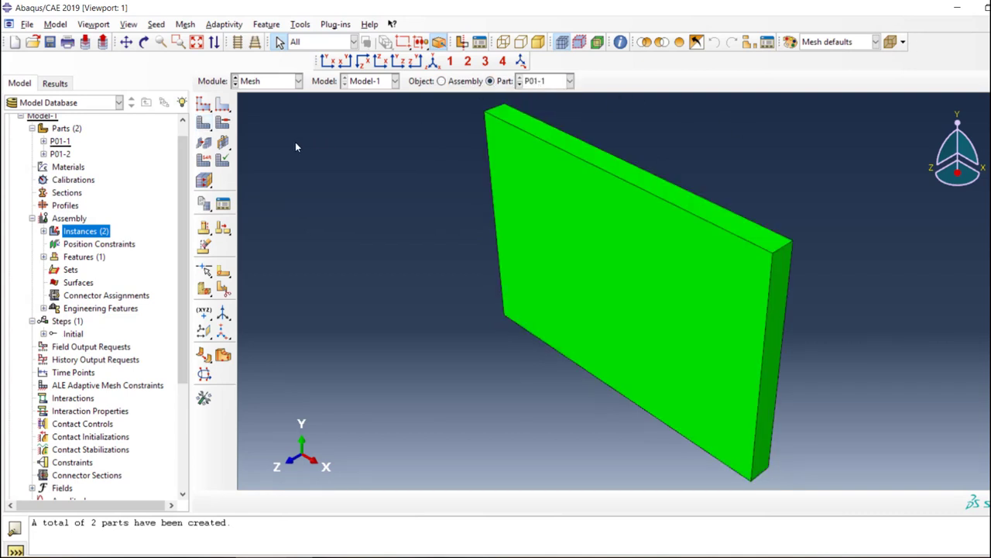
pyautogui.click(204, 104)
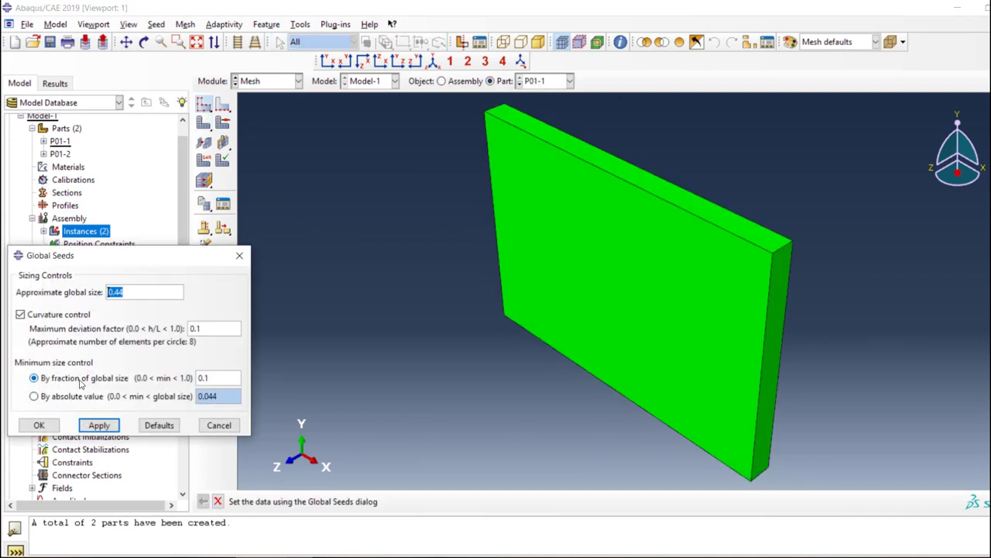
pyautogui.write('1')
pyautogui.click(92, 422)
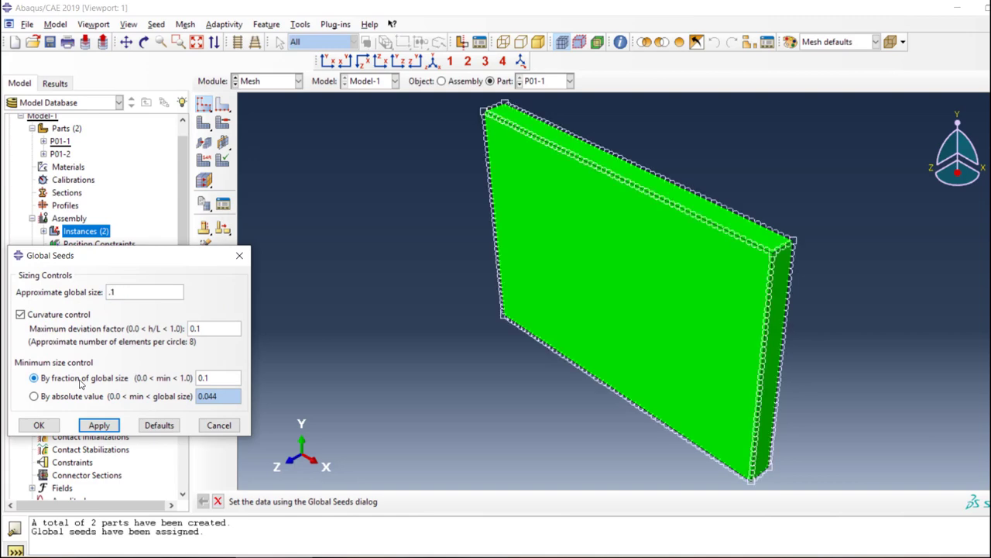
pyautogui.click(39, 424)
pyautogui.click(222, 124)
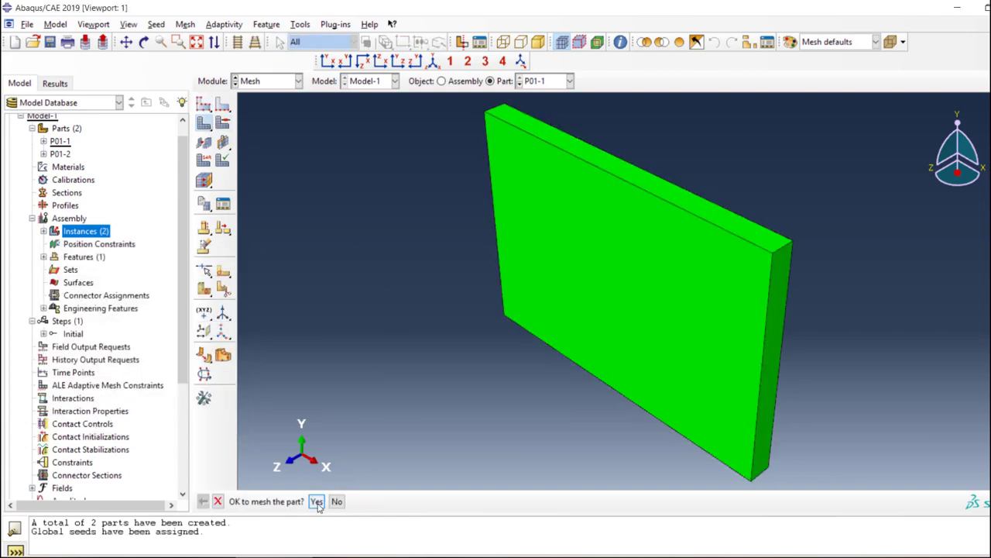
pyautogui.click(316, 502)
# Step: Seed part P01-2 with an approximate global size of 0.1 and mesh the cylinder
pyautogui.click(546, 83)
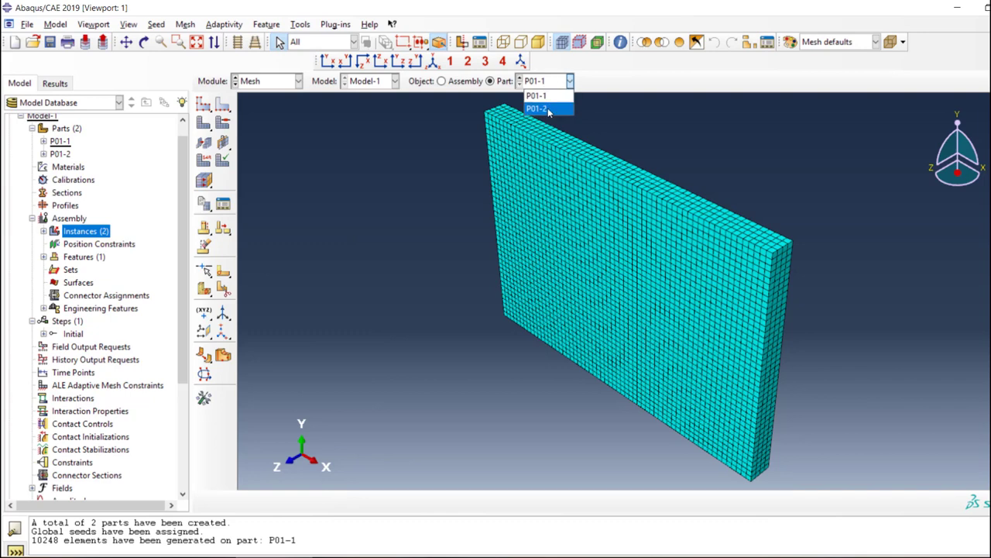
pyautogui.click(547, 106)
pyautogui.click(206, 108)
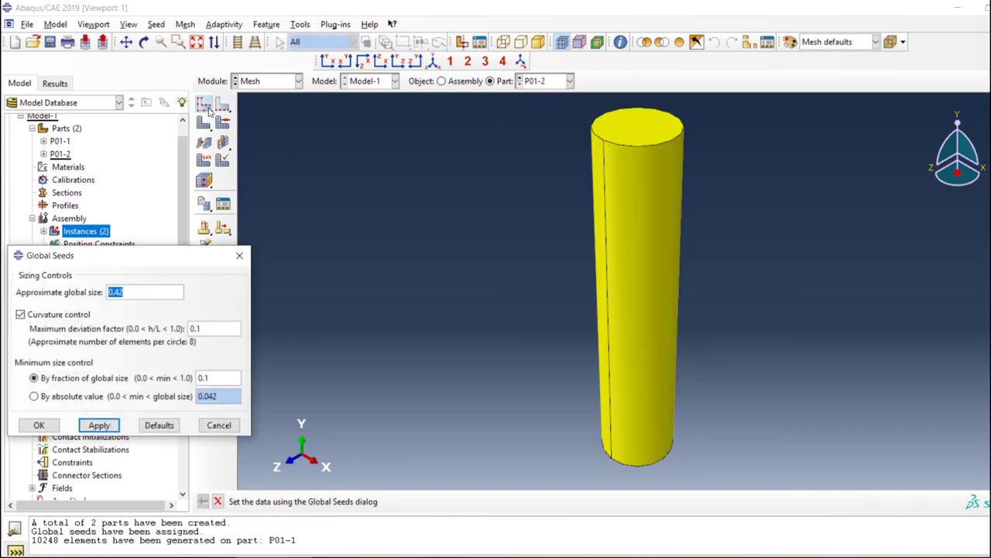
pyautogui.write('.1')
pyautogui.press('Return')
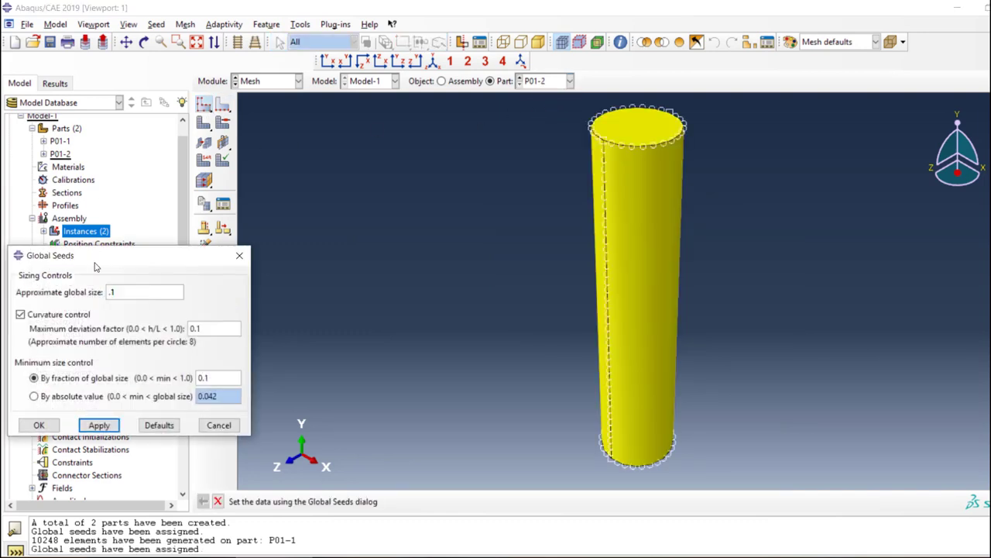
pyautogui.click(37, 424)
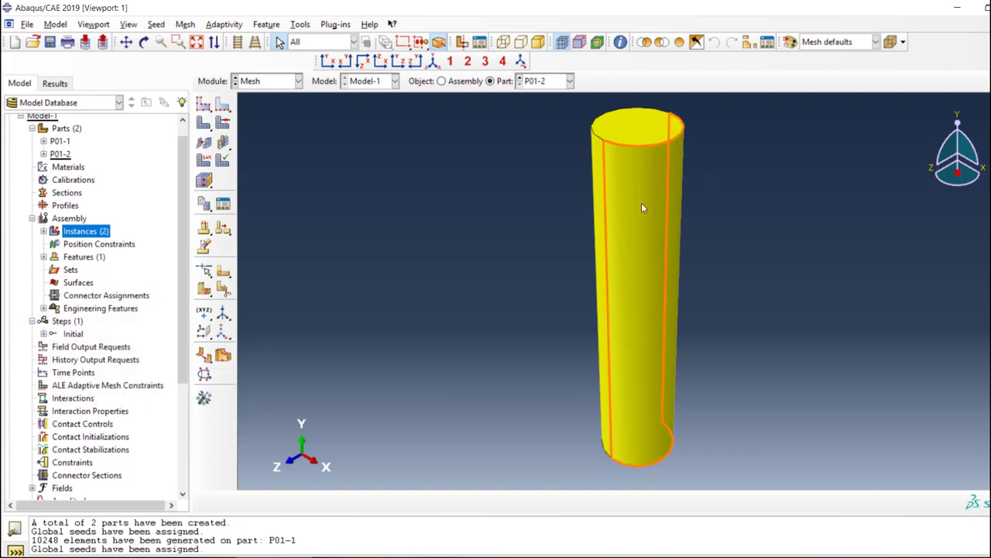
pyautogui.click(204, 122)
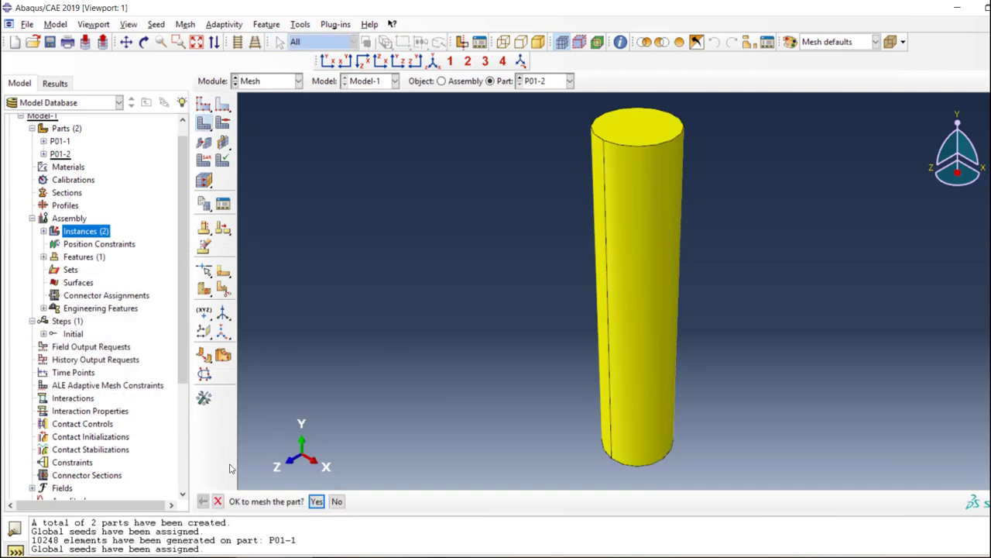
pyautogui.click(316, 501)
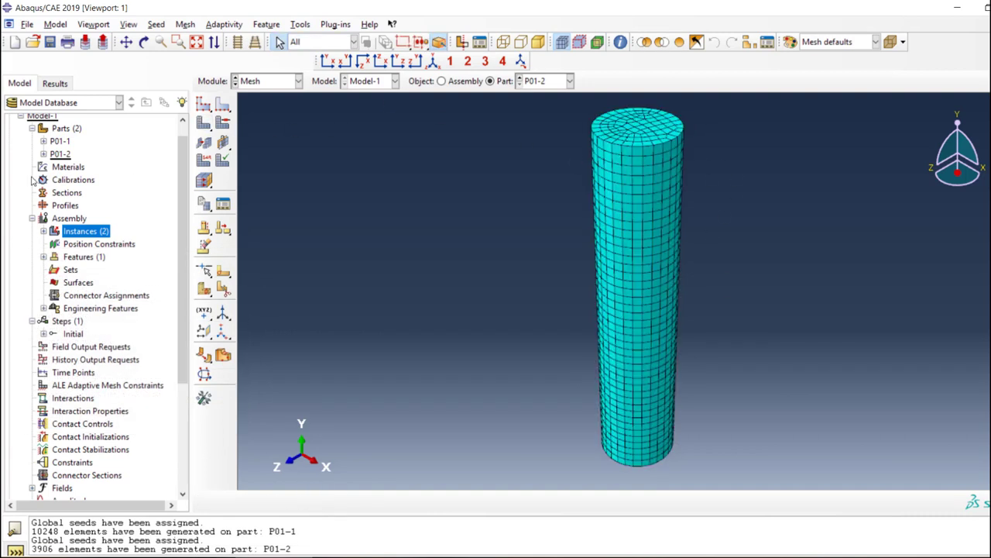
# Step: Partition the cell of cylinder P01-2 with a three-point cutting plane through its lengthwise edge and the opposite vertex on the top rim
pyautogui.click(224, 291)
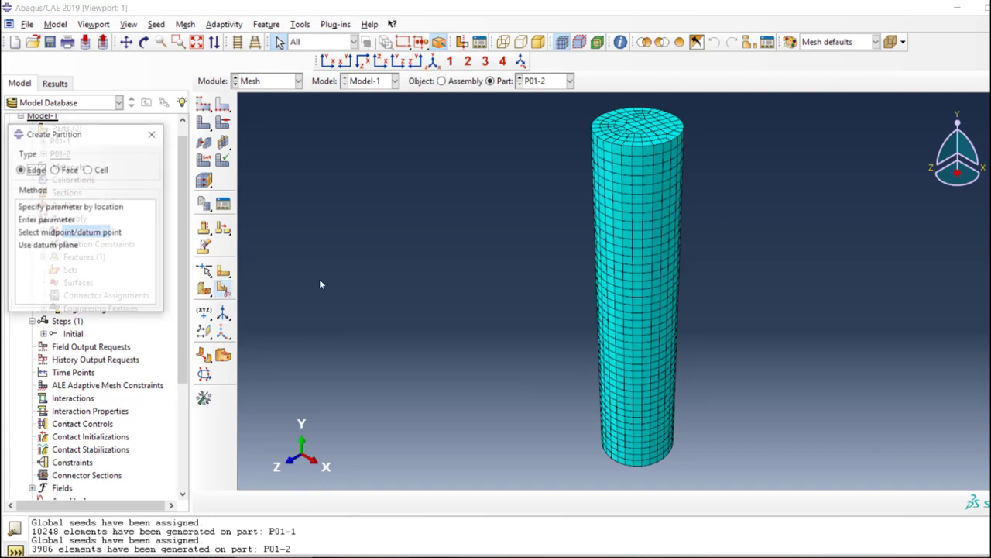
pyautogui.click(88, 170)
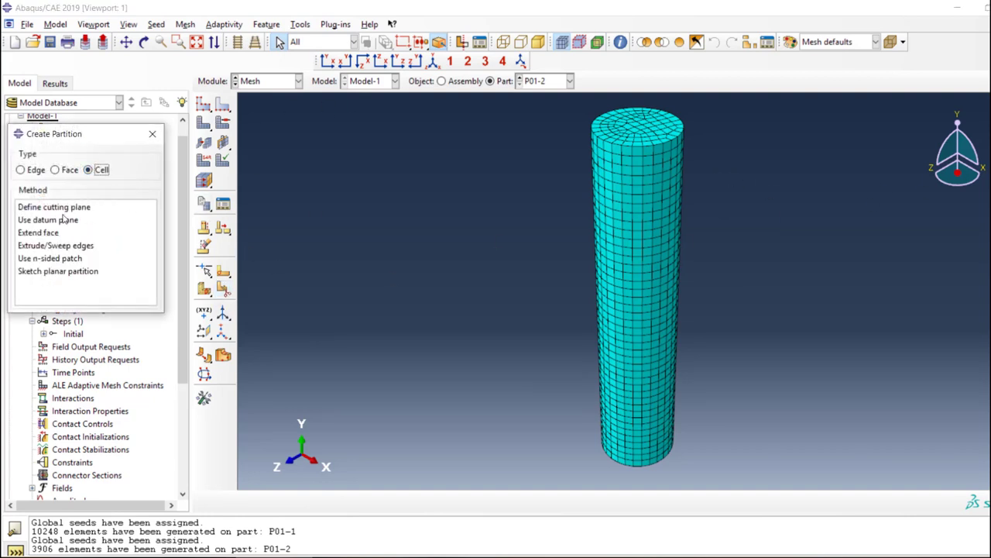
pyautogui.click(66, 206)
pyautogui.click(84, 178)
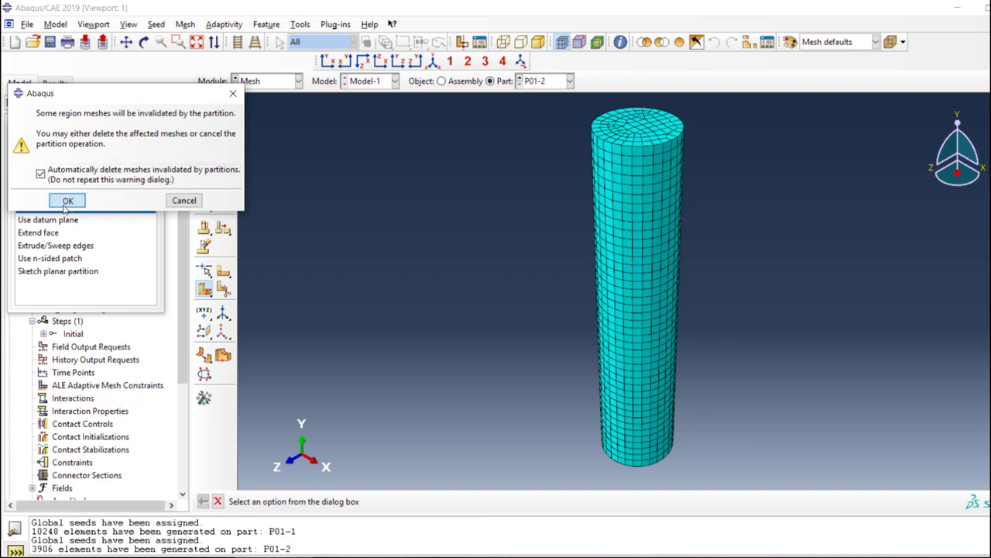
pyautogui.click(68, 200)
pyautogui.click(469, 502)
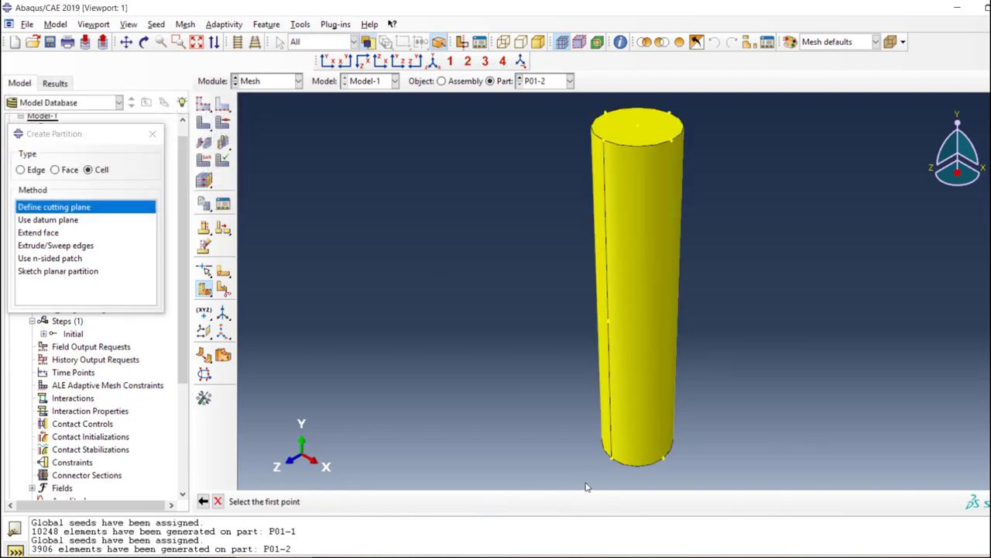
pyautogui.click(612, 458)
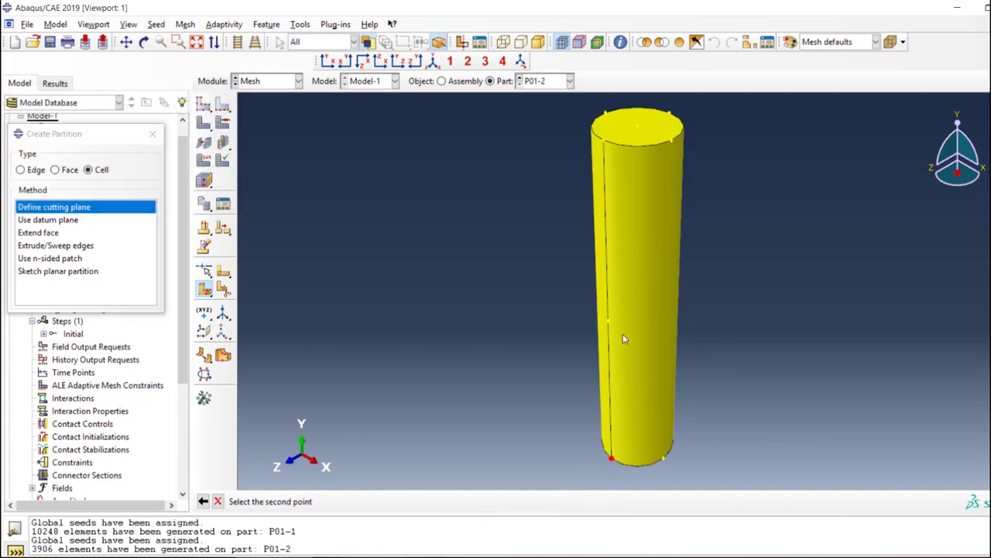
pyautogui.click(603, 140)
pyautogui.click(672, 116)
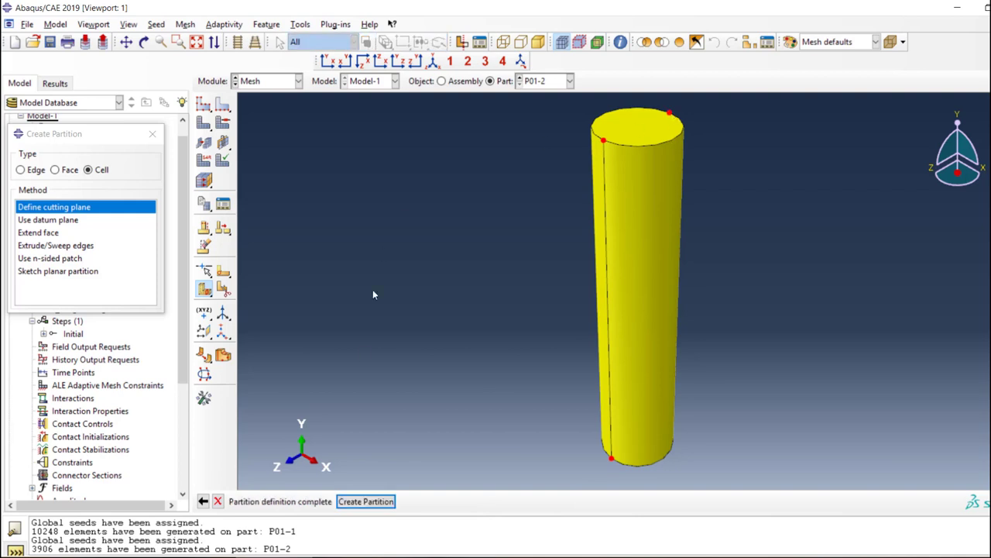
pyautogui.click(353, 501)
pyautogui.click(338, 501)
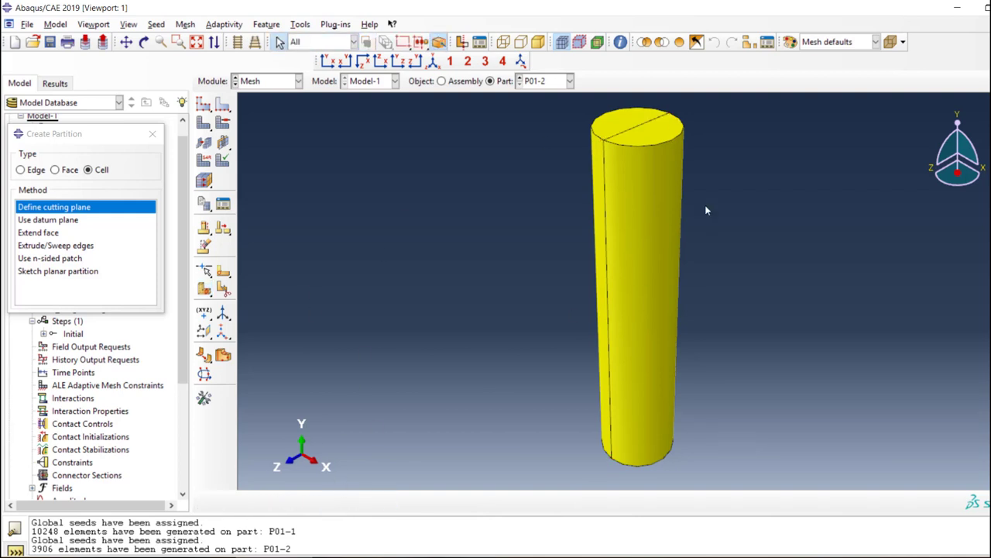
# Step: Partition both cylinder halves with a second three-point cutting plane crossing the first, dividing the cylinder into lengthwise quarters
pyautogui.moveTo(923, 210); pyautogui.dragTo(437, 313)
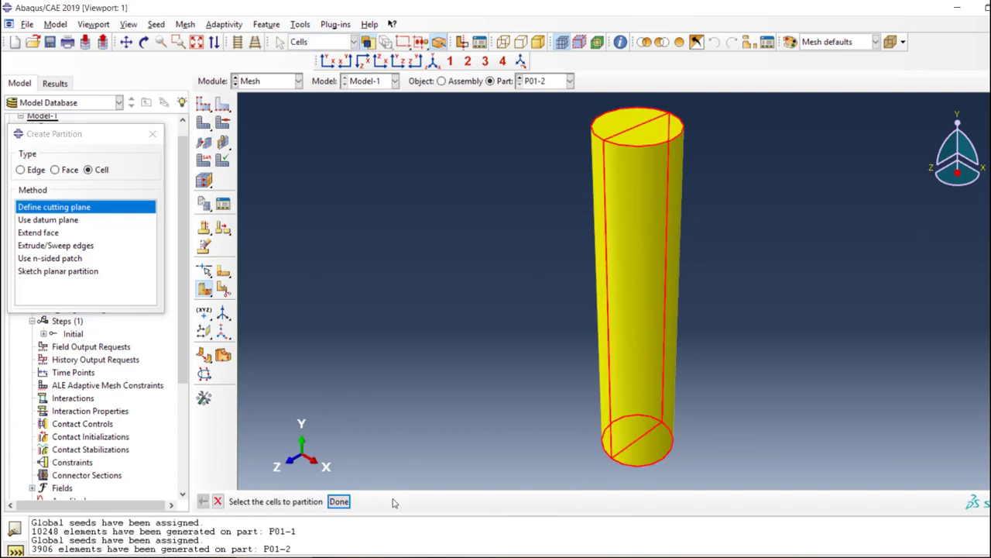
pyautogui.click(340, 502)
pyautogui.click(460, 501)
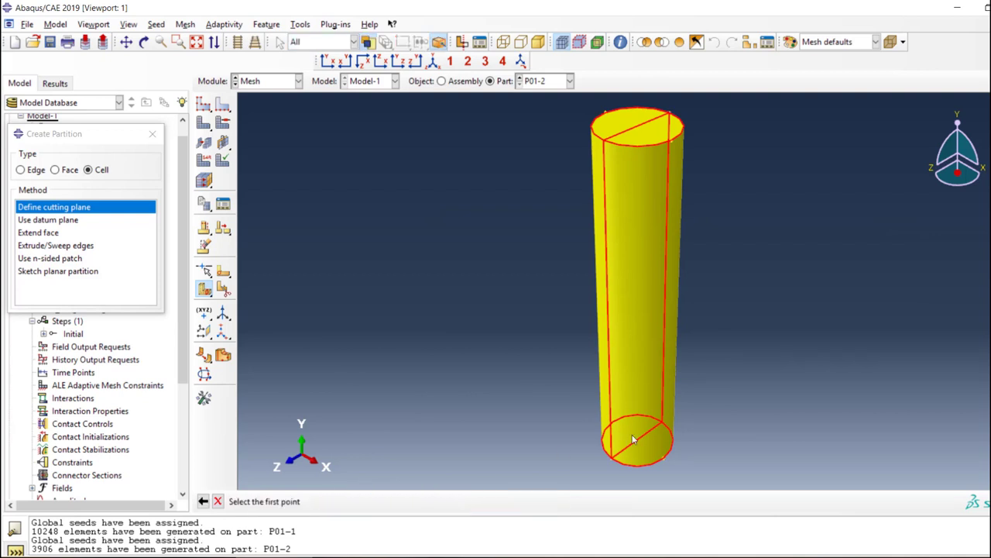
pyautogui.click(664, 461)
pyautogui.click(673, 143)
pyautogui.click(606, 115)
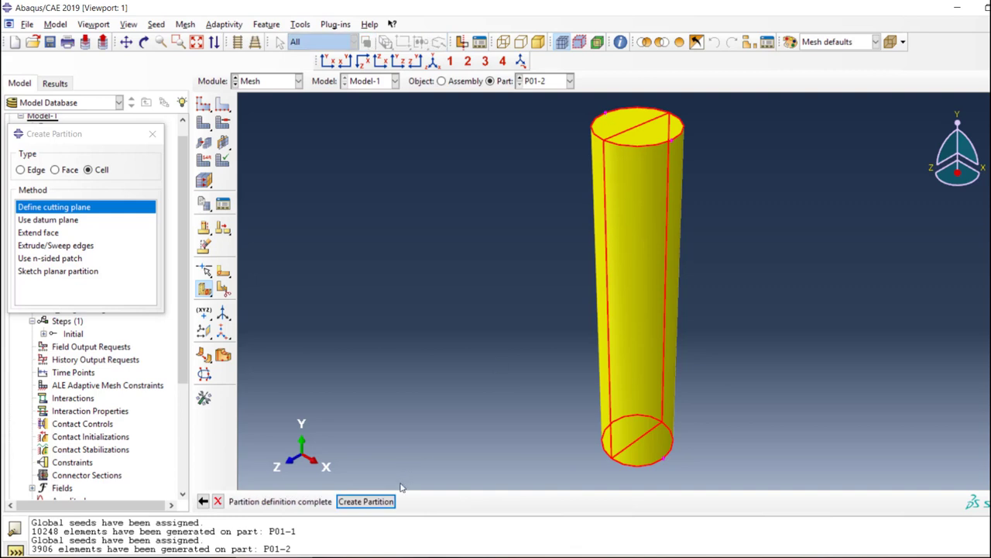
pyautogui.click(365, 501)
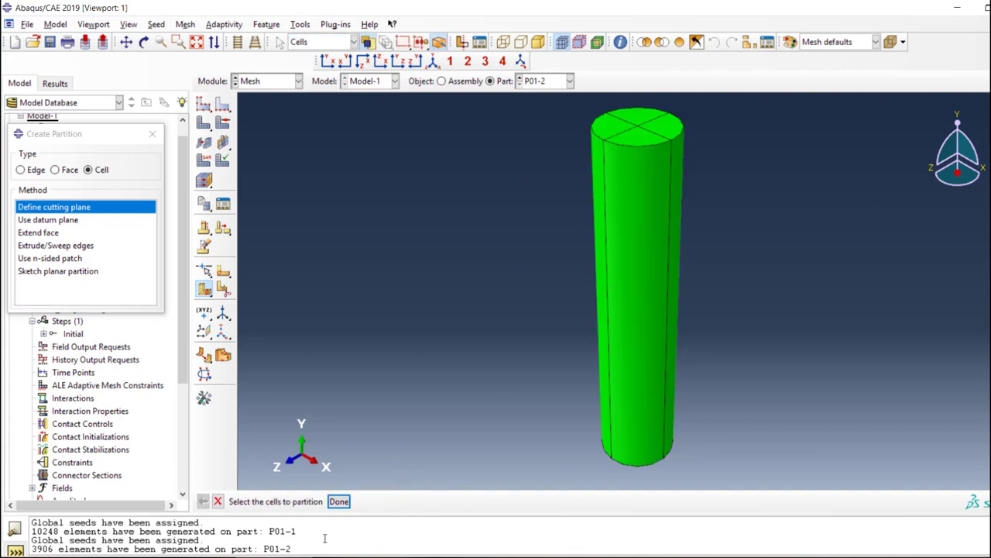
pyautogui.click(338, 501)
# Step: Remesh the partitioned part P01-2 with an approximate global seed size of 0.1, and finish partitioning
pyautogui.click(204, 122)
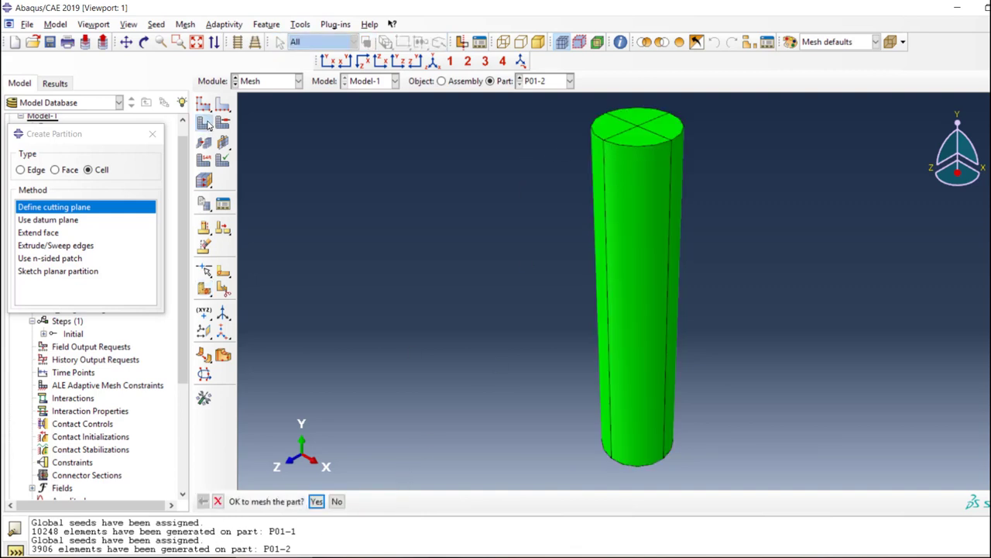
pyautogui.click(316, 501)
pyautogui.click(205, 105)
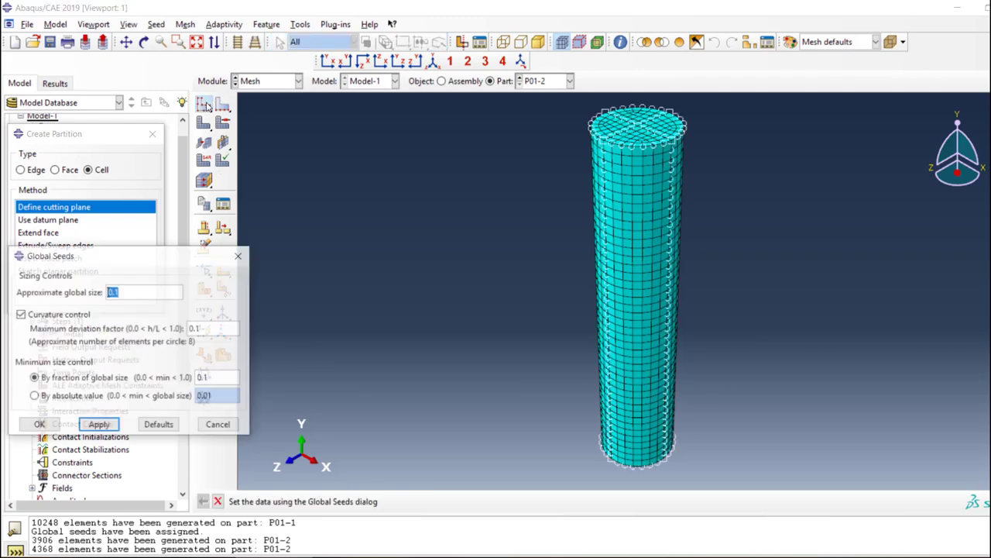
pyautogui.click(40, 423)
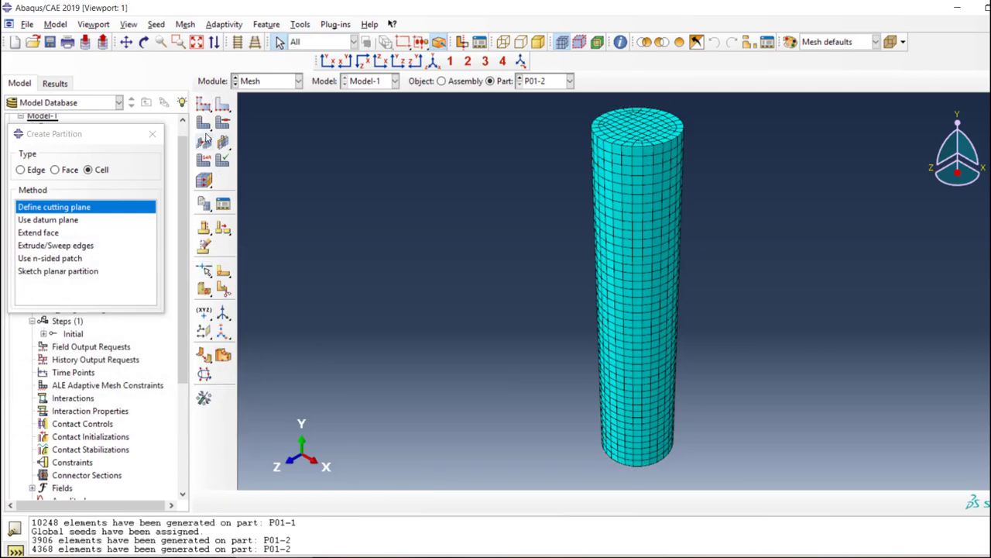
pyautogui.click(205, 139)
pyautogui.click(316, 501)
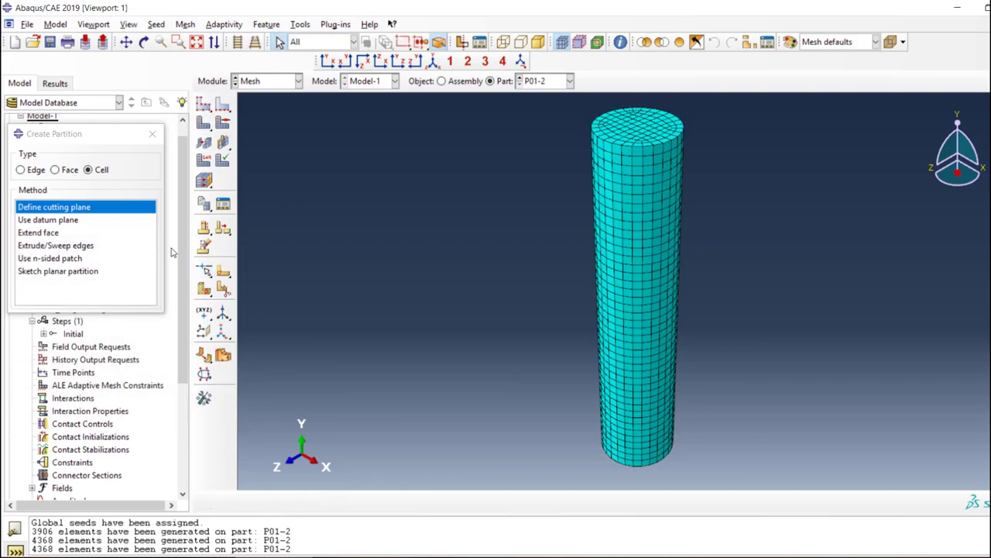
pyautogui.click(153, 134)
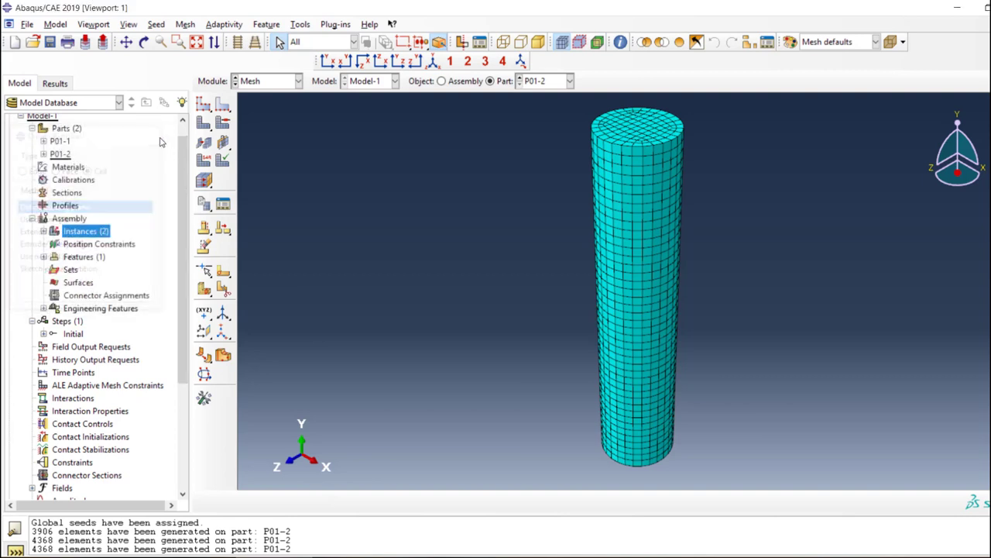
pyautogui.click(80, 387)
pyautogui.click(71, 398)
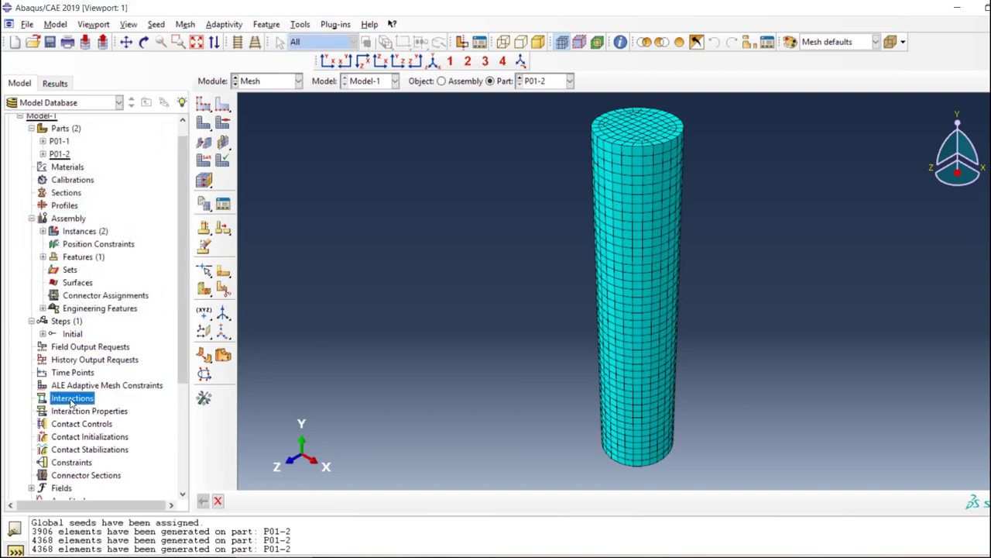
pyautogui.rightClick(71, 400)
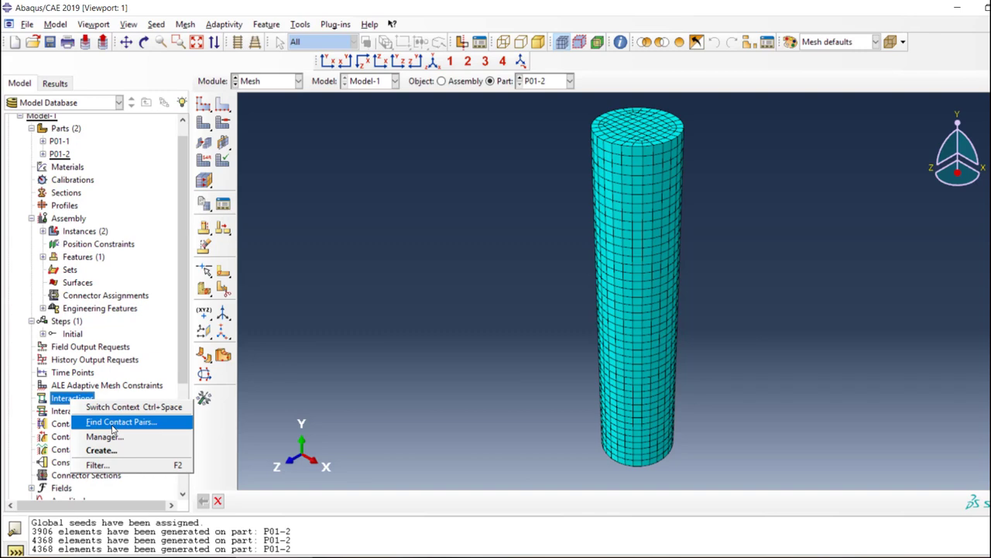
pyautogui.click(117, 422)
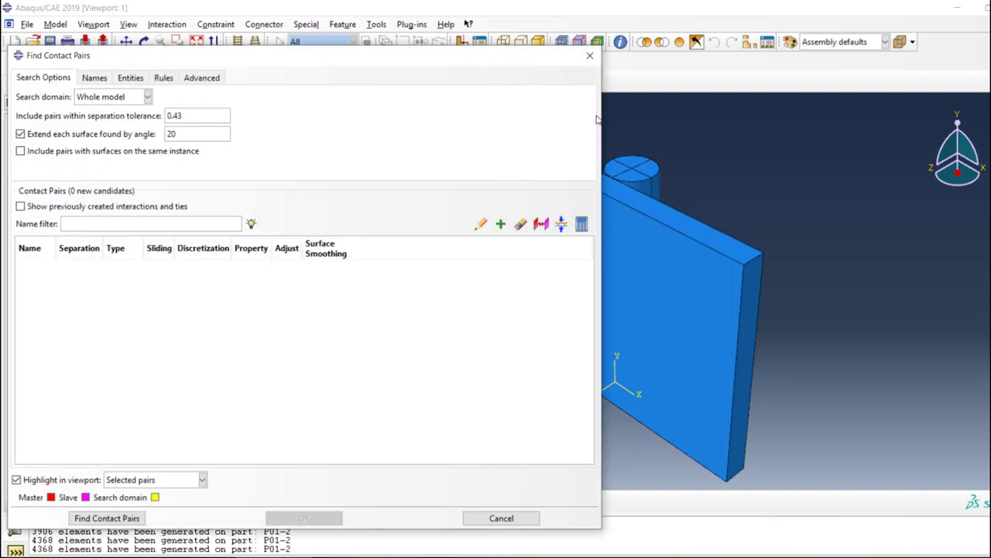
pyautogui.click(590, 56)
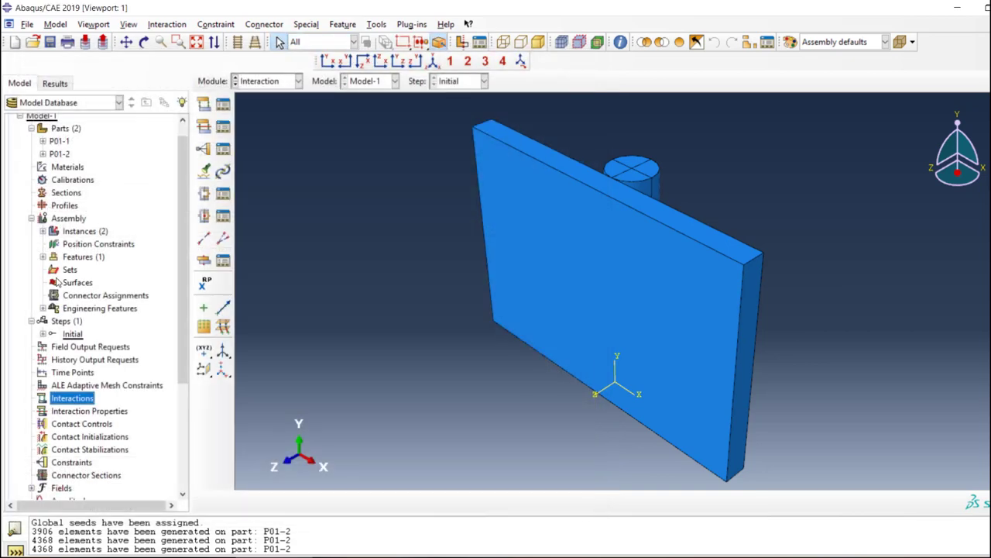
# Step: Find contact pairs across the whole model with a separation tolerance of 0.43 and a surface extension angle of 20
pyautogui.rightClick(75, 402)
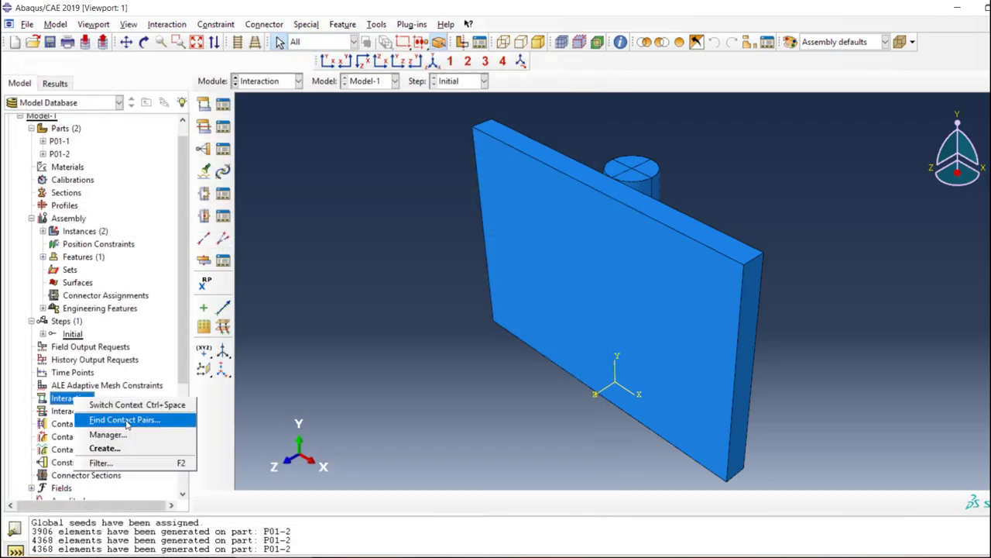
pyautogui.click(116, 417)
pyautogui.click(112, 519)
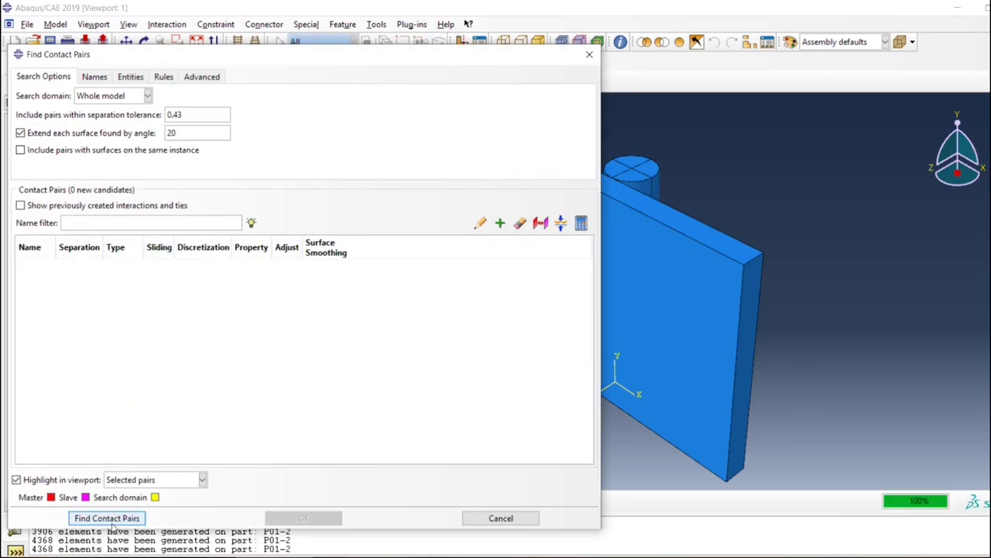
# Step: Create a contact property with penalty tangential behavior and friction coefficient 0.25 for the cylinder-plate pair, and accept the interaction
pyautogui.click(245, 265)
pyautogui.click(245, 266)
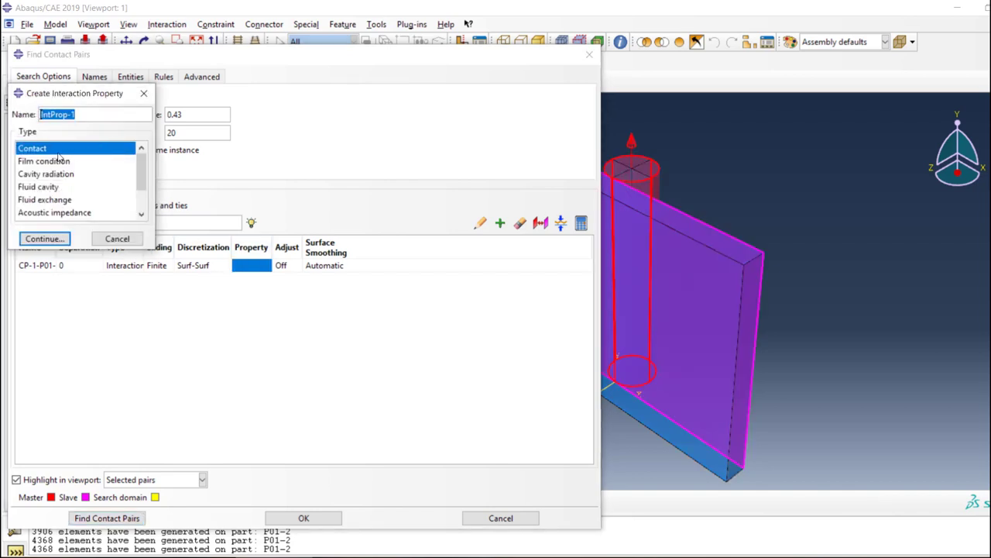
pyautogui.click(42, 240)
pyautogui.click(42, 180)
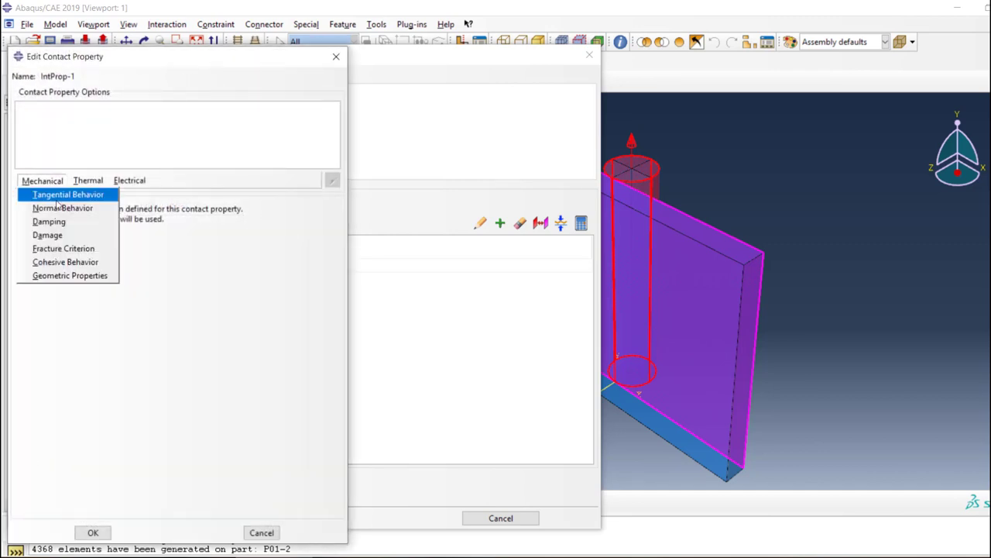
pyautogui.click(60, 198)
pyautogui.click(132, 223)
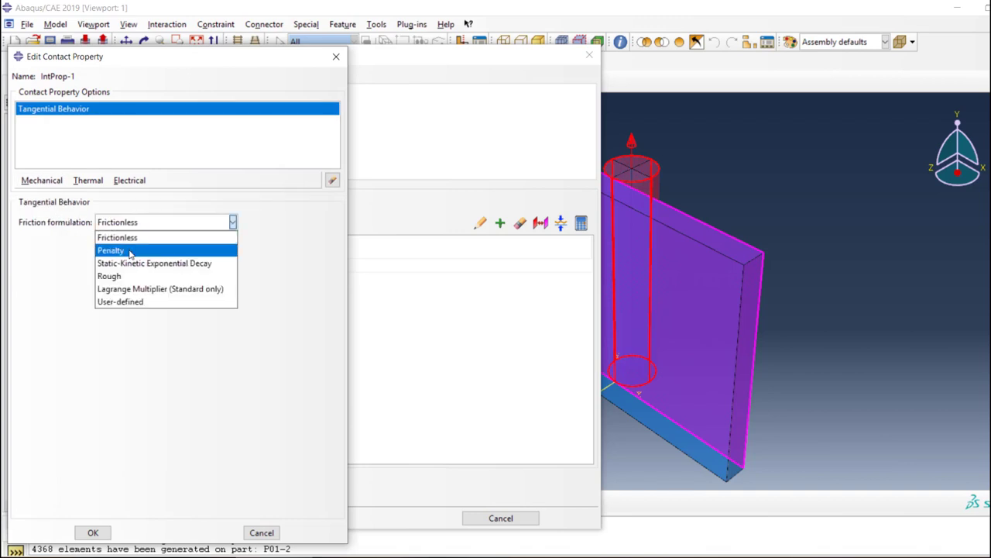
pyautogui.click(131, 251)
pyautogui.click(49, 363)
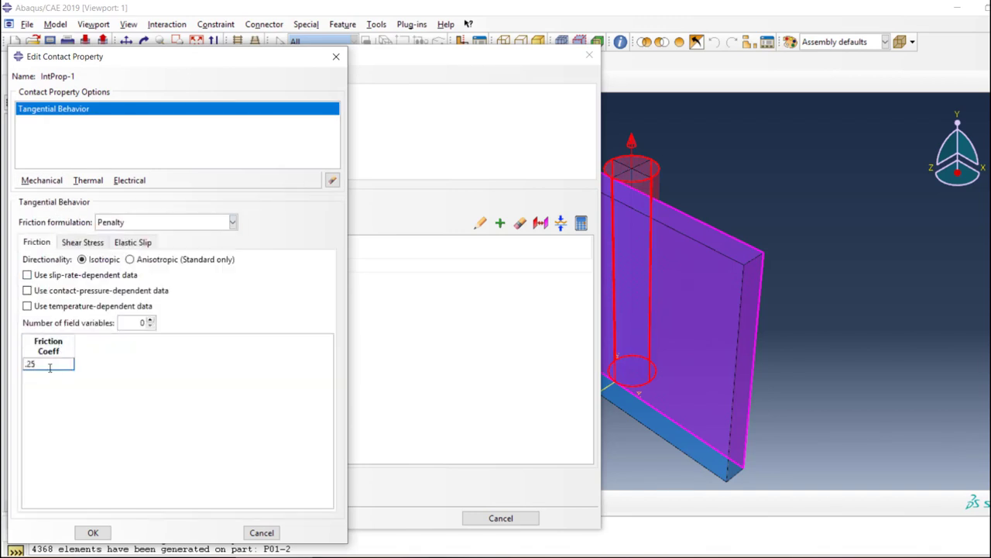
pyautogui.write('.25')
pyautogui.click(93, 533)
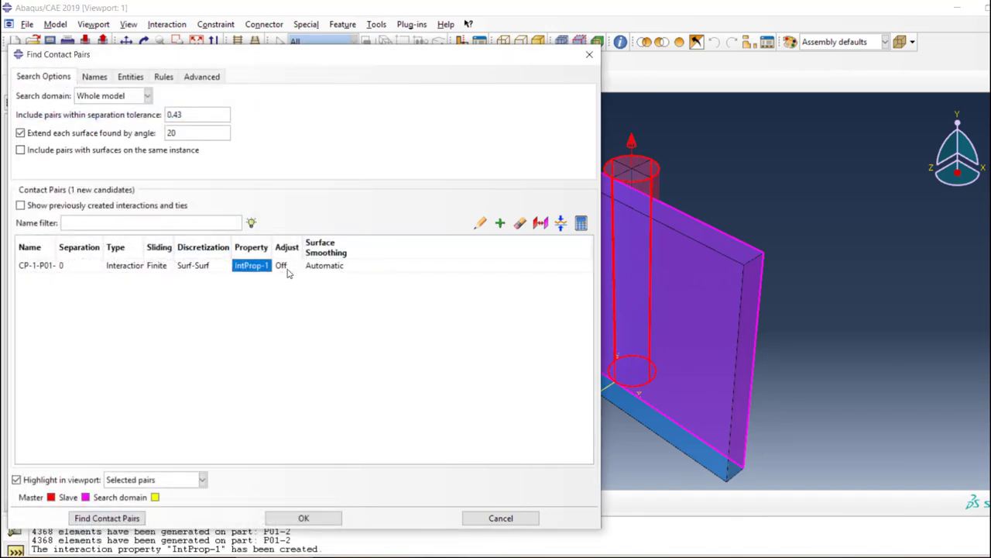
pyautogui.click(305, 518)
pyautogui.click(31, 398)
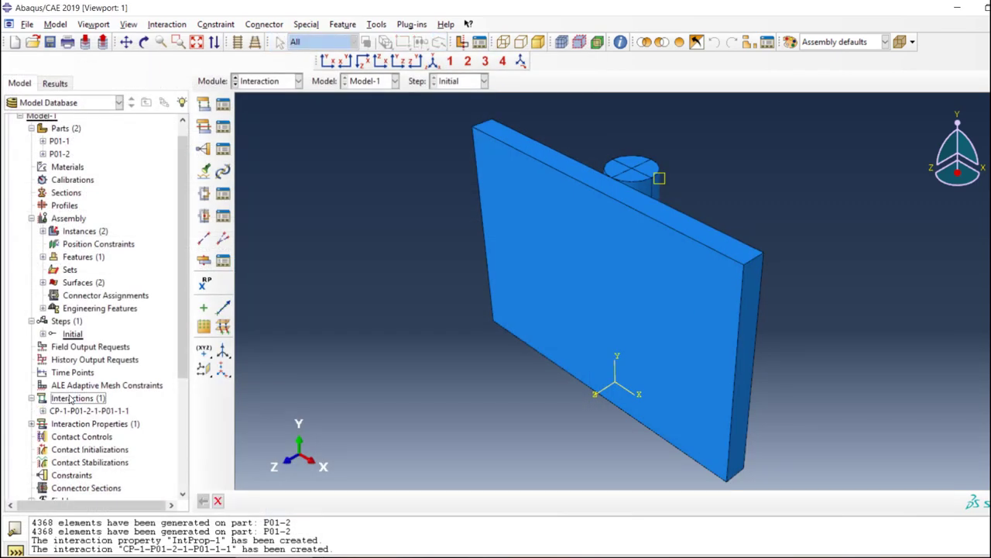
# Step: Create a material with isotropic elastic behavior, entering its Young's modulus and Poisson's ratio
pyautogui.scroll(1, 93, 263)
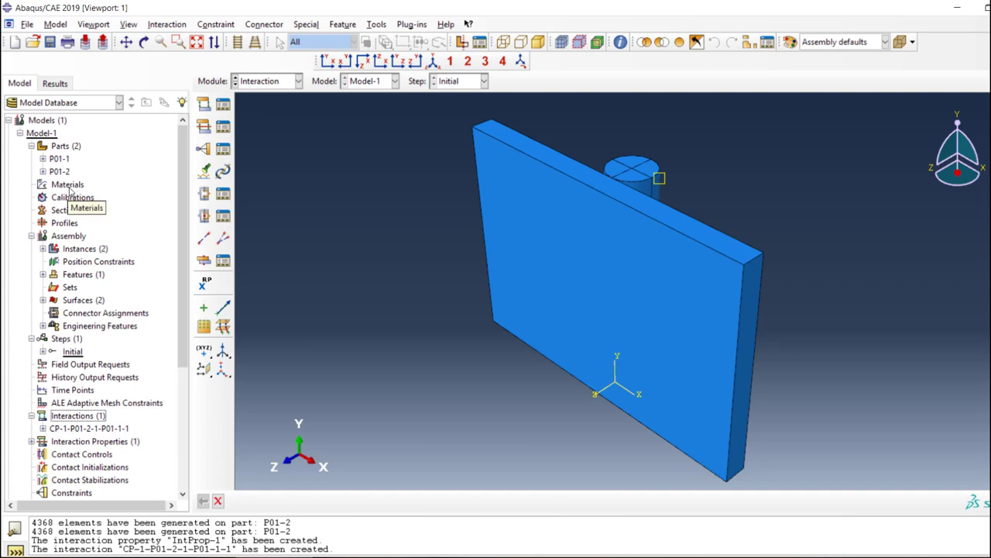
pyautogui.click(69, 188)
pyautogui.doubleClick(69, 187)
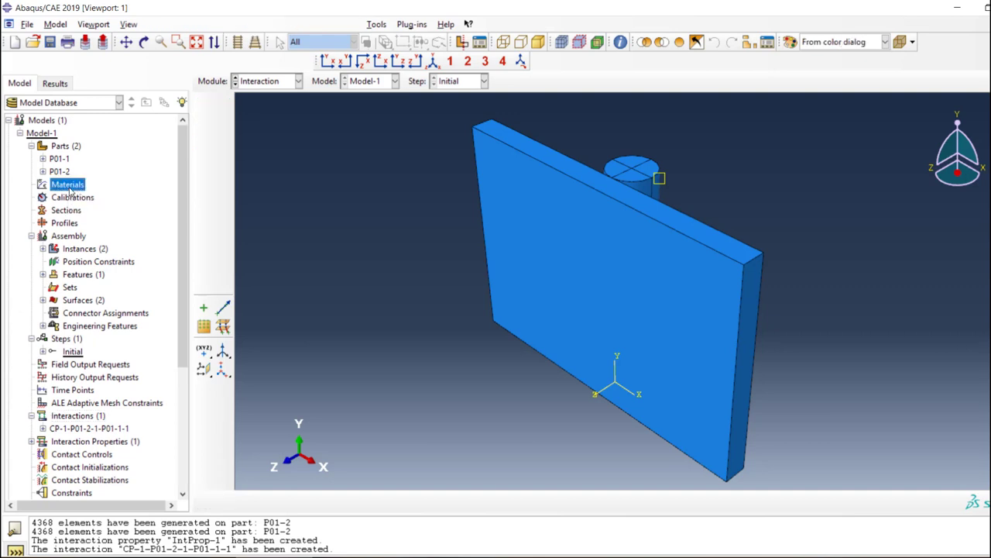
pyautogui.click(69, 228)
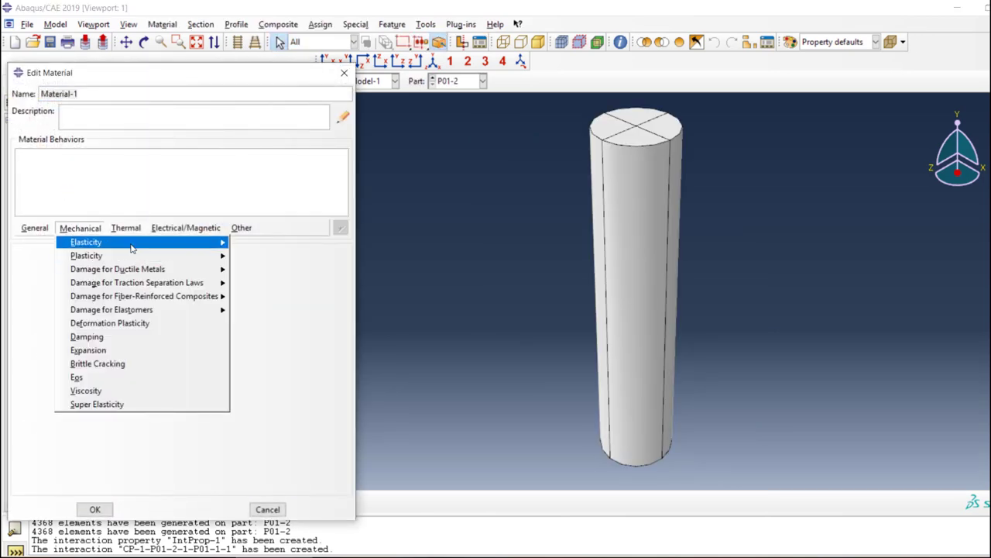
pyautogui.moveTo(155, 241)
pyautogui.click(275, 243)
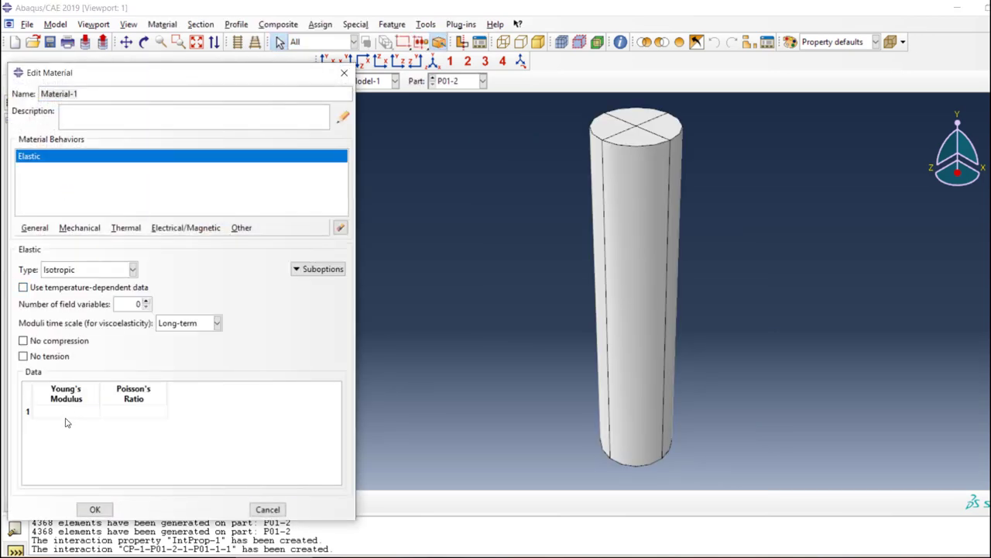
pyautogui.click(67, 411)
pyautogui.press('Tab')
pyautogui.click(95, 509)
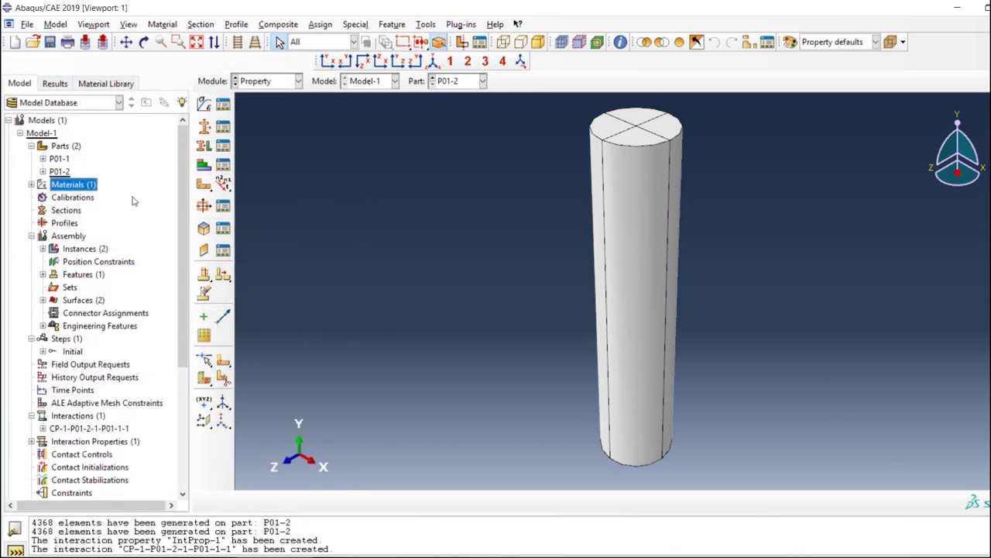
# Step: Create a solid, homogeneous section that uses Material-1
pyautogui.doubleClick(65, 210)
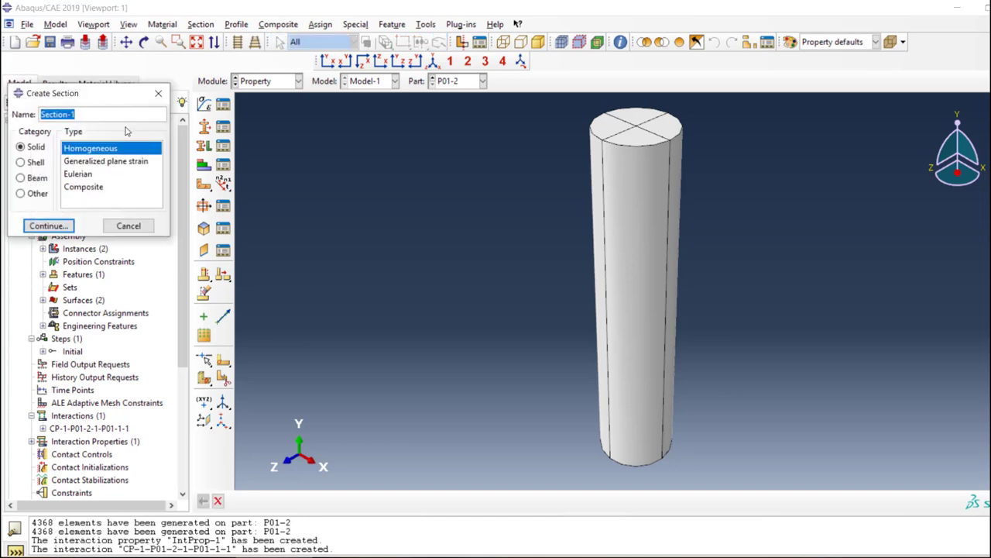
pyautogui.click(44, 226)
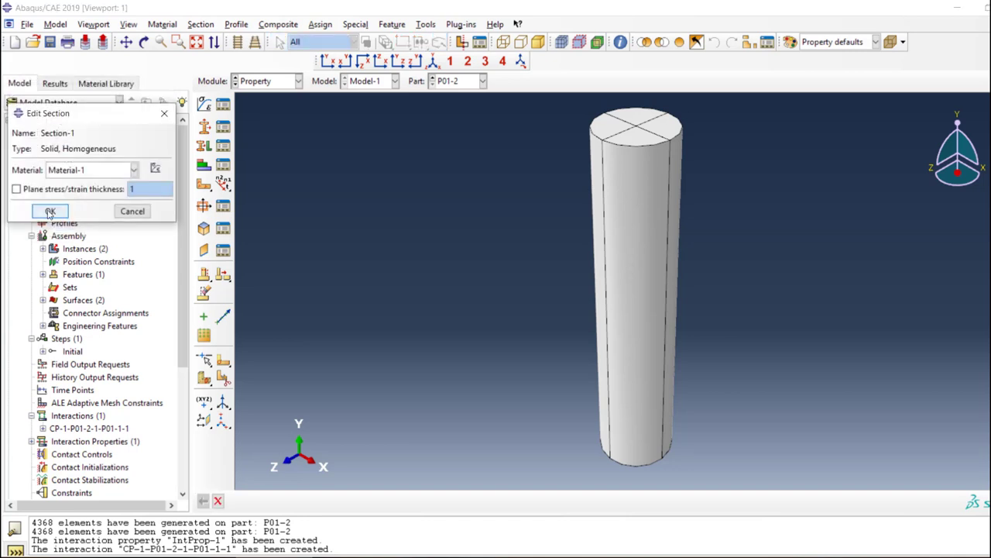
pyautogui.click(46, 210)
# Step: Assign the solid section to the whole partitioned cylinder part P01-2
pyautogui.click(203, 147)
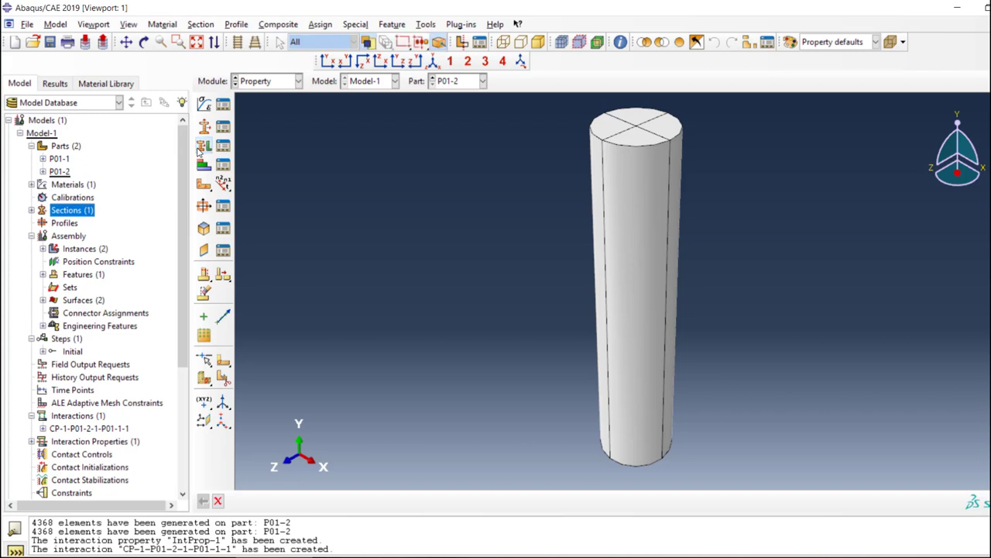
pyautogui.moveTo(786, 120); pyautogui.dragTo(489, 466)
pyautogui.click(513, 501)
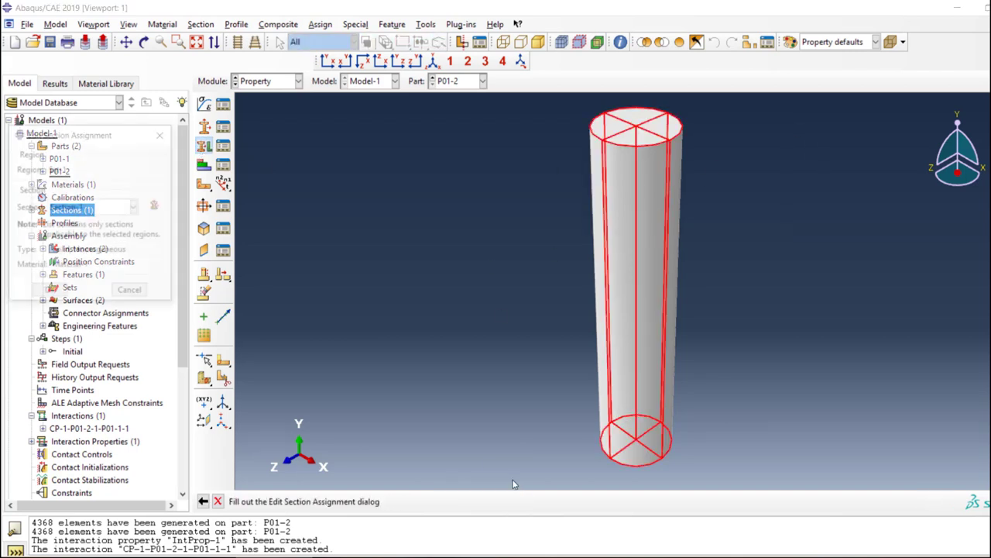
pyautogui.click(48, 293)
# Step: Make the plate part P01-1 current and assign the solid section to its entire volume
pyautogui.click(437, 81)
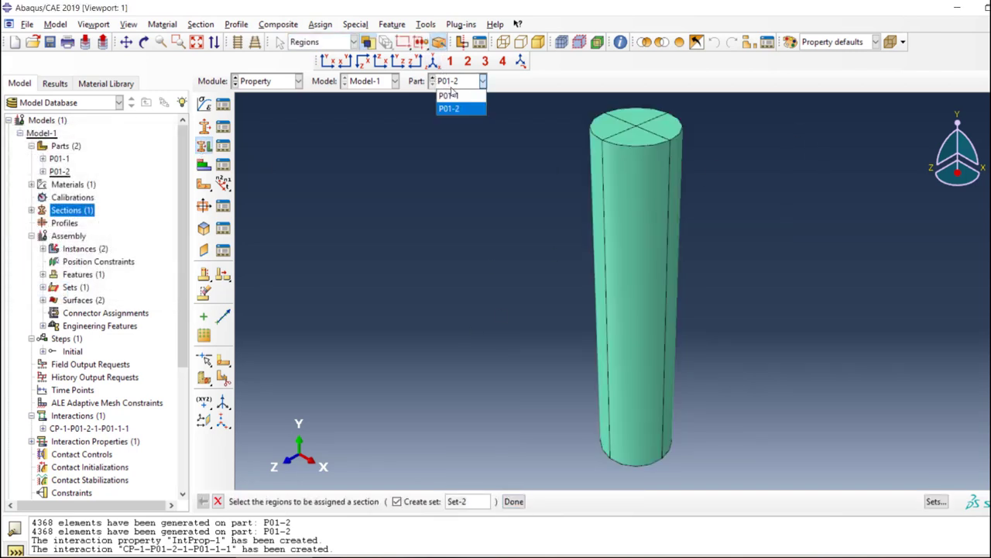
pyautogui.click(447, 92)
pyautogui.moveTo(713, 155); pyautogui.dragTo(561, 276)
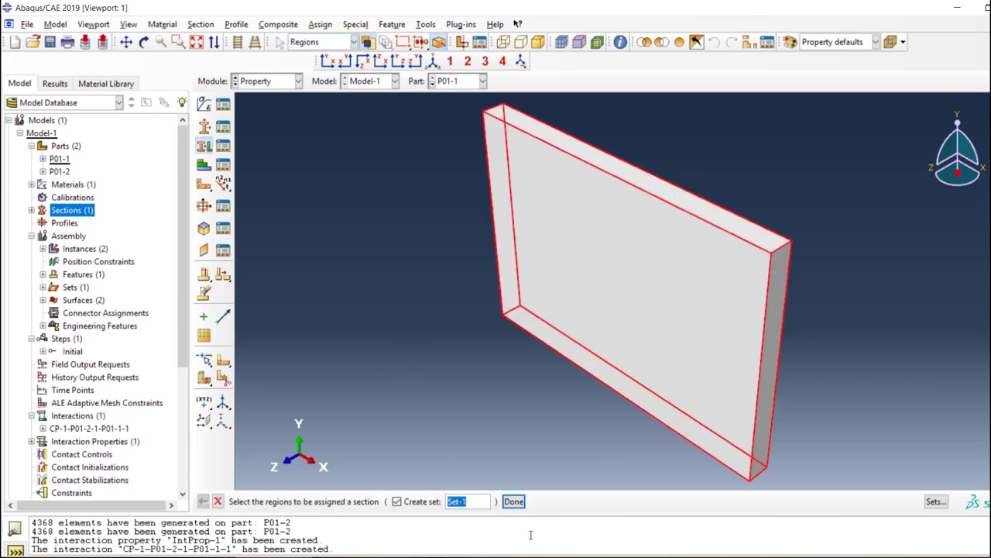
pyautogui.click(514, 501)
pyautogui.click(50, 293)
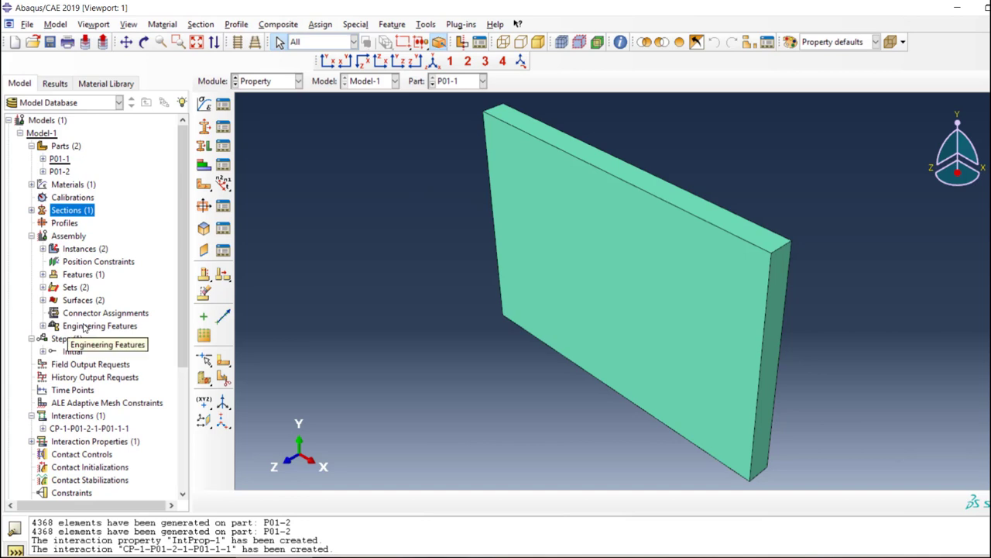
# Step: Create a full-analysis job Job-1 for Model-1 using 6 processors, and submit it
pyautogui.scroll(-5, 83, 329)
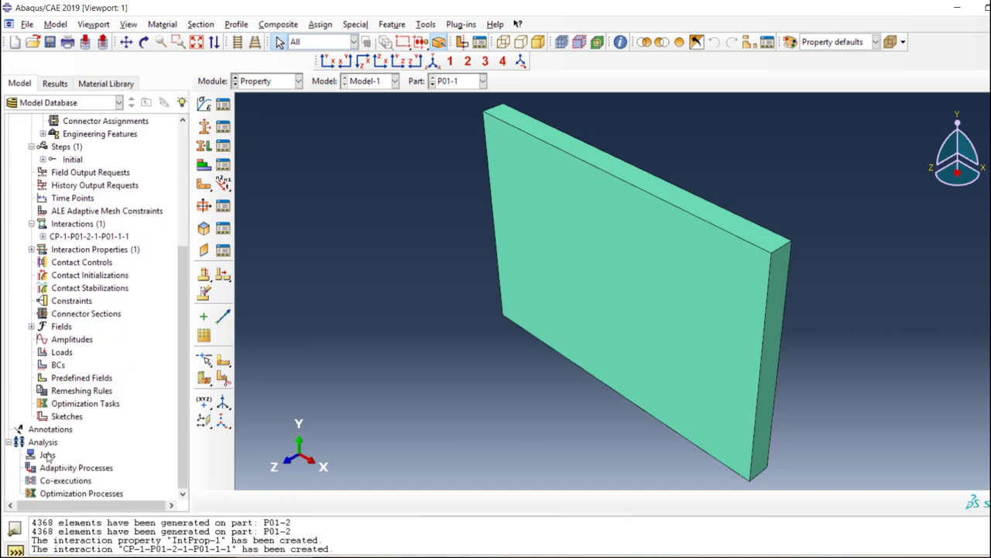
pyautogui.rightClick(48, 455)
pyautogui.click(73, 491)
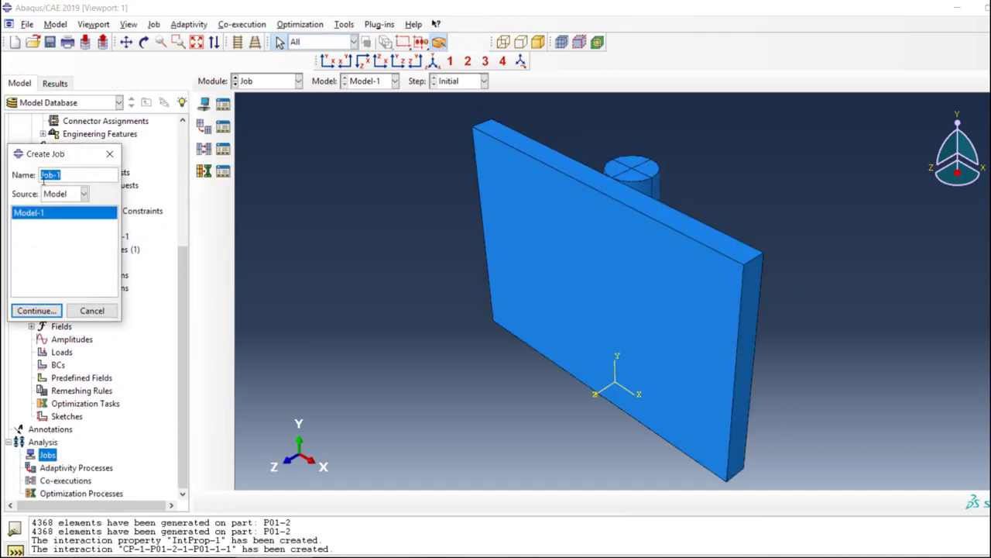
pyautogui.click(39, 310)
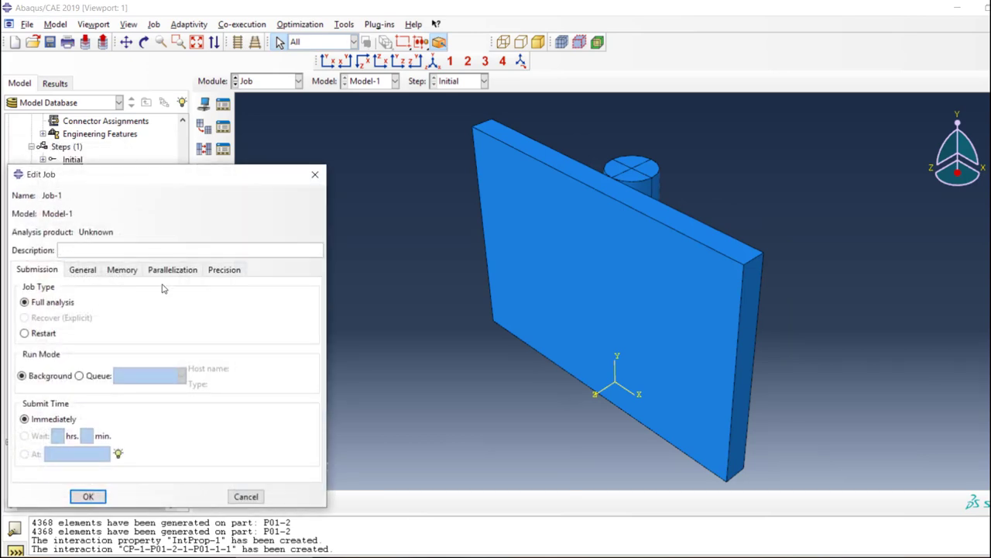
pyautogui.click(172, 270)
pyautogui.click(87, 288)
pyautogui.click(138, 286)
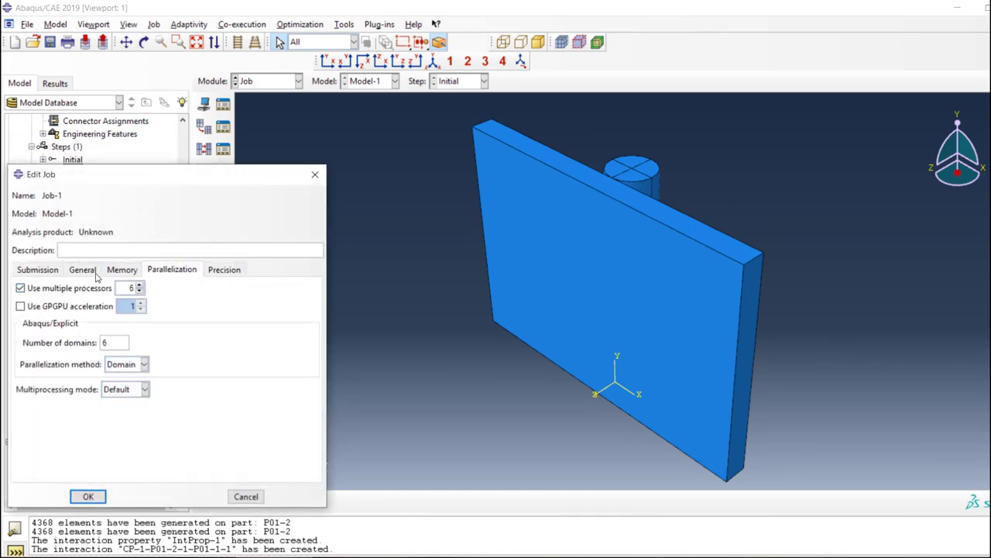
pyautogui.click(38, 269)
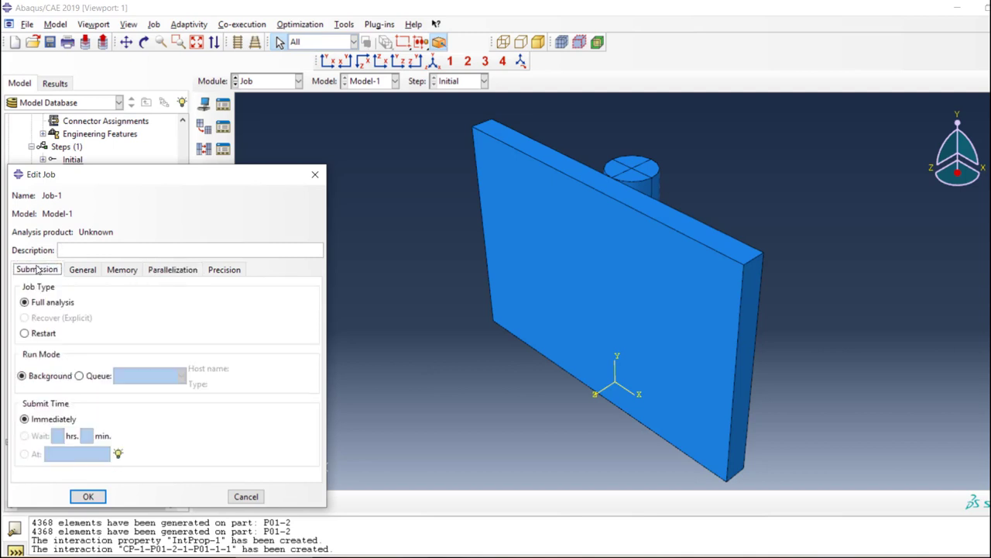
pyautogui.click(88, 497)
pyautogui.click(19, 455)
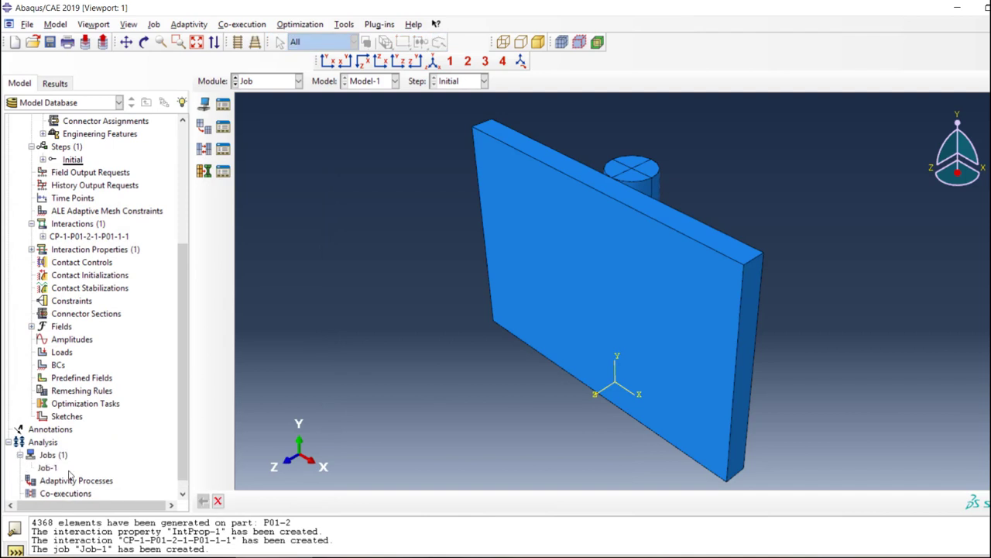
pyautogui.rightClick(41, 467)
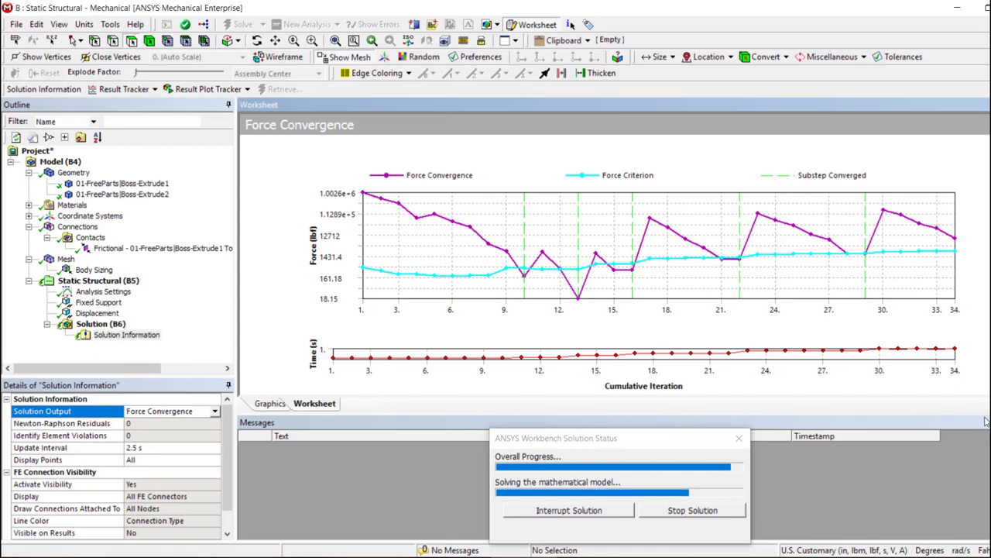
# Step: Switch to ANSYS Mechanical and examine the solution's stress and strain result options and the frictional contact's detailed settings
pyautogui.click(80, 322)
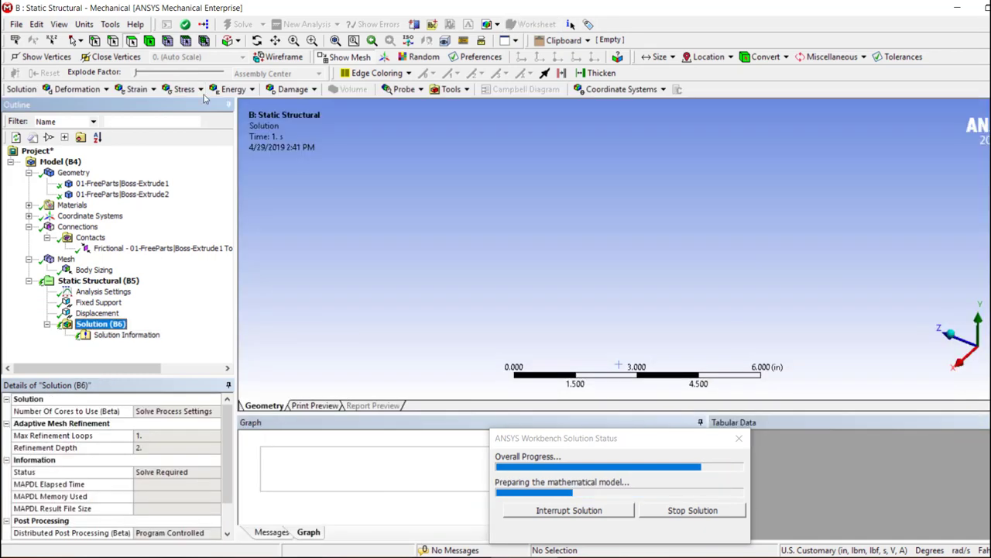
pyautogui.click(185, 87)
pyautogui.click(140, 91)
pyautogui.click(143, 92)
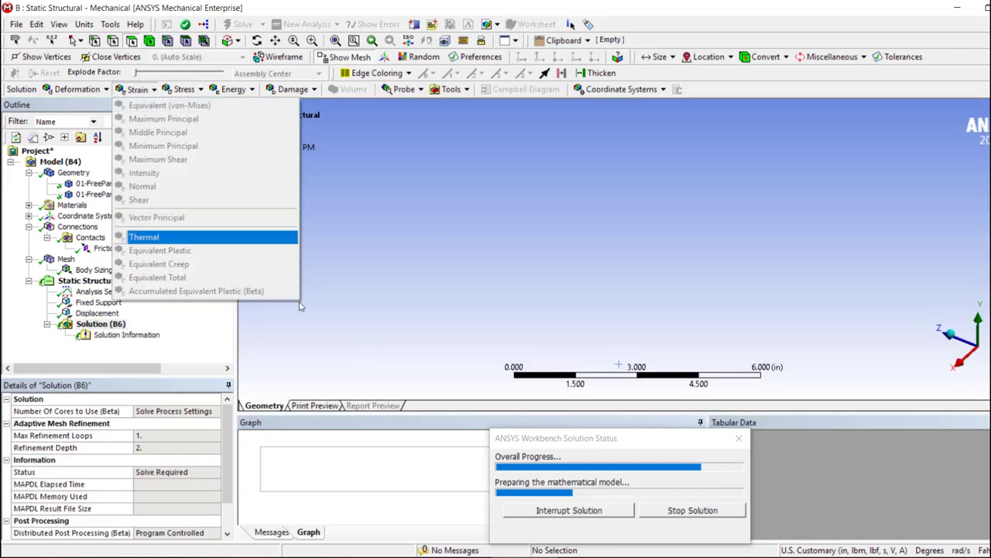
pyautogui.click(348, 381)
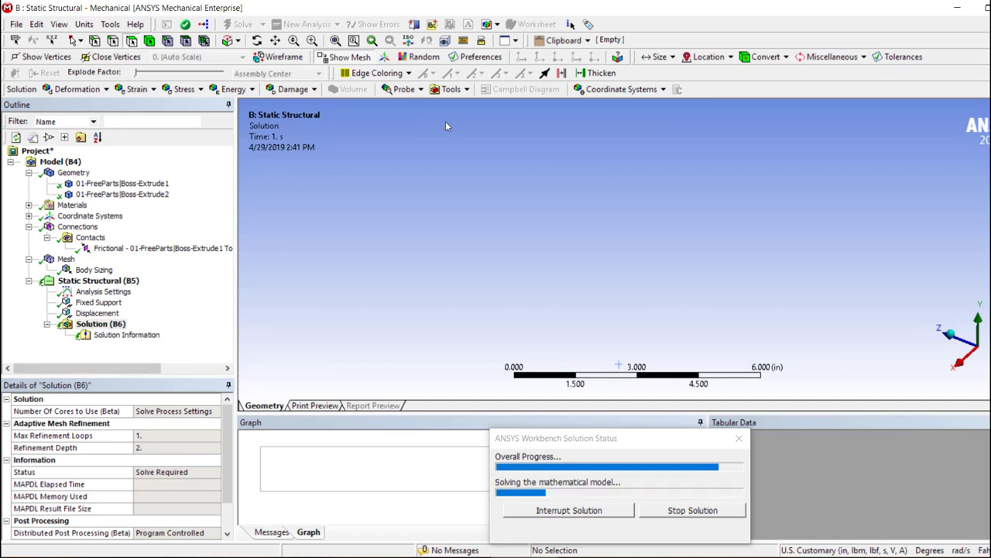
pyautogui.click(188, 91)
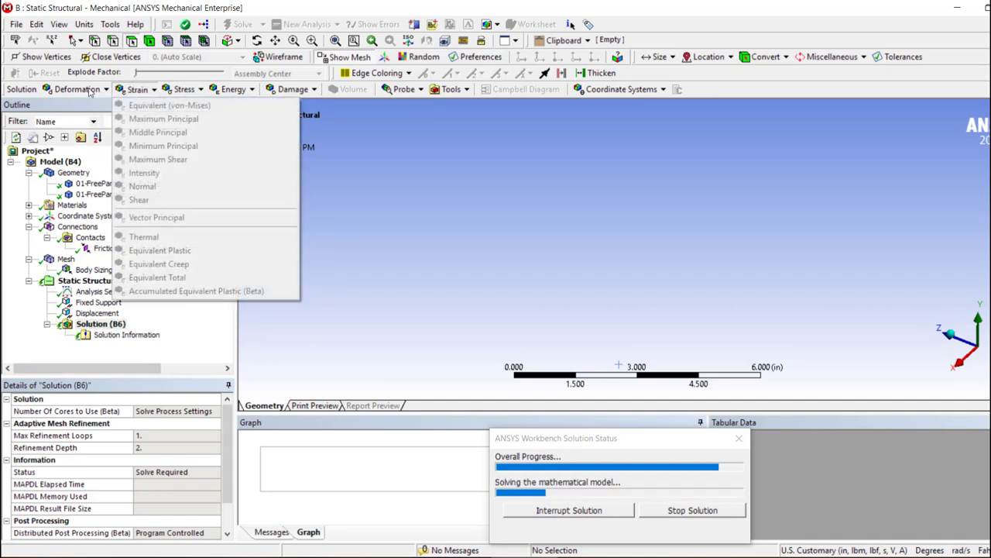
pyautogui.click(209, 94)
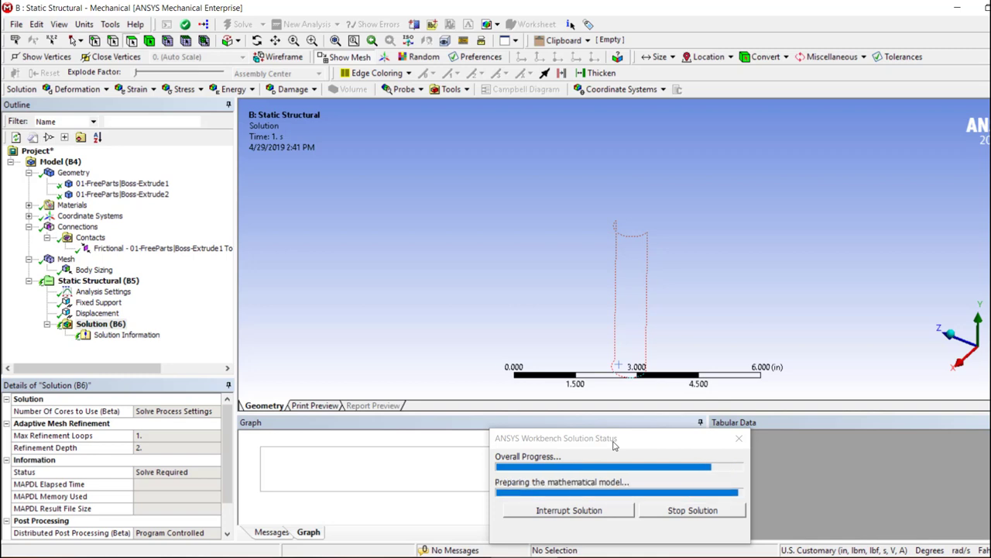
pyautogui.click(196, 246)
pyautogui.scroll(-5, 143, 473)
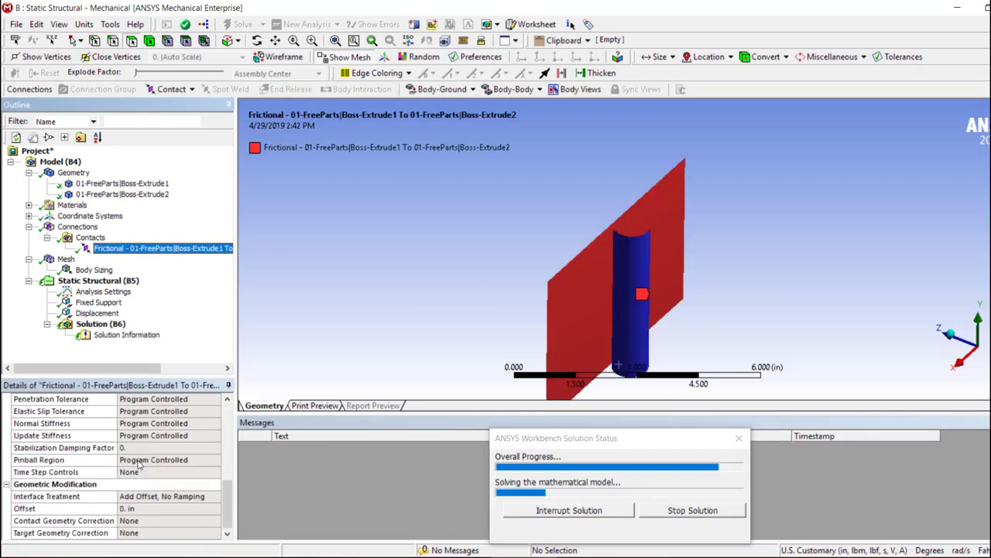
pyautogui.scroll(5, 143, 480)
pyautogui.scroll(-5, 147, 469)
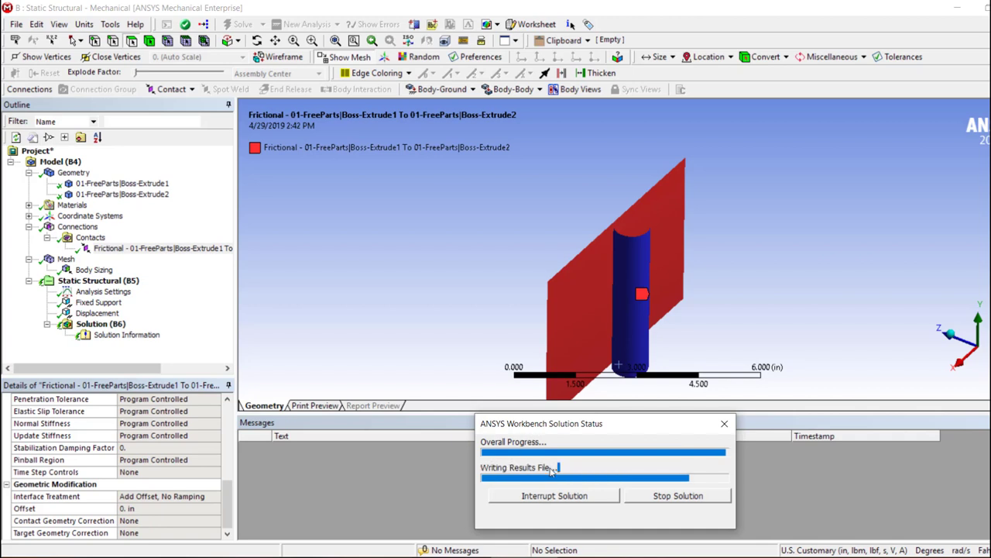
pyautogui.tripleClick(506, 467)
pyautogui.click(524, 465)
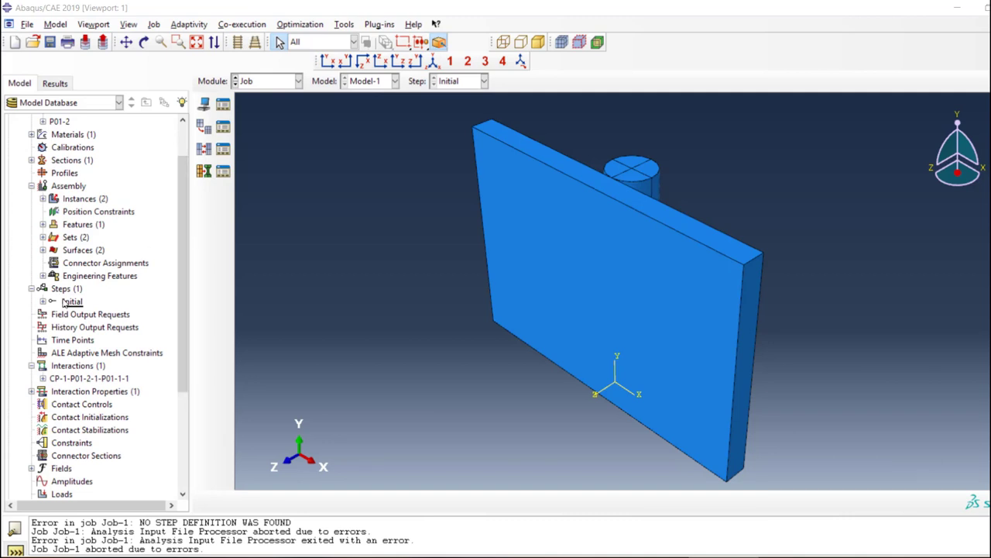
# Step: Switch back to Abaqus/CAE and create a Static, General step after Initial with automatic incrementation, editing its initial increment size
pyautogui.doubleClick(71, 290)
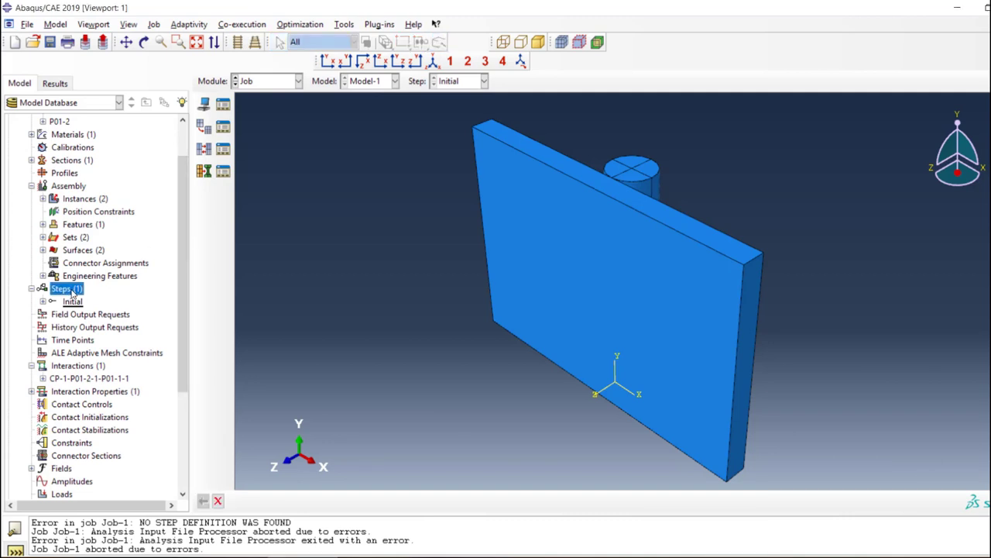
pyautogui.rightClick(71, 294)
pyautogui.click(97, 312)
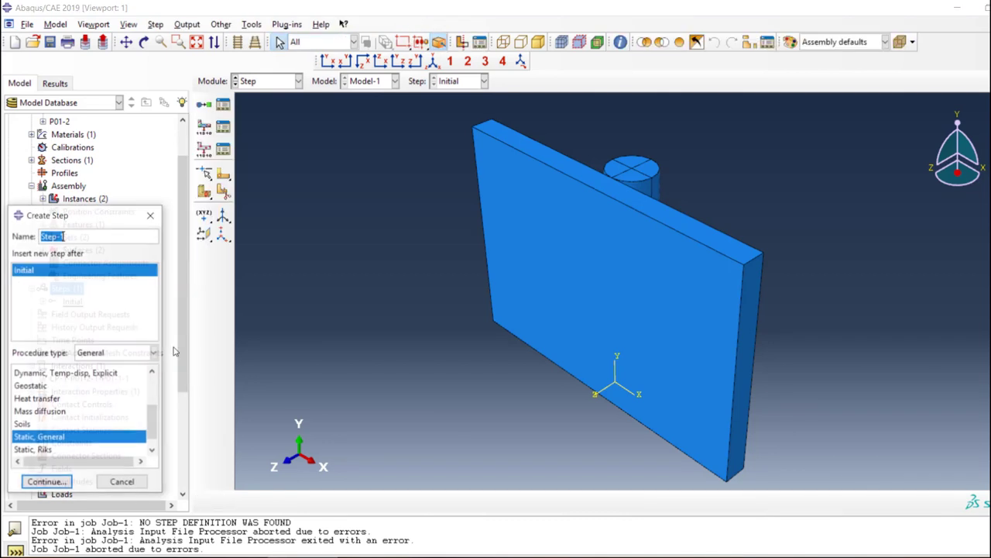
pyautogui.click(47, 481)
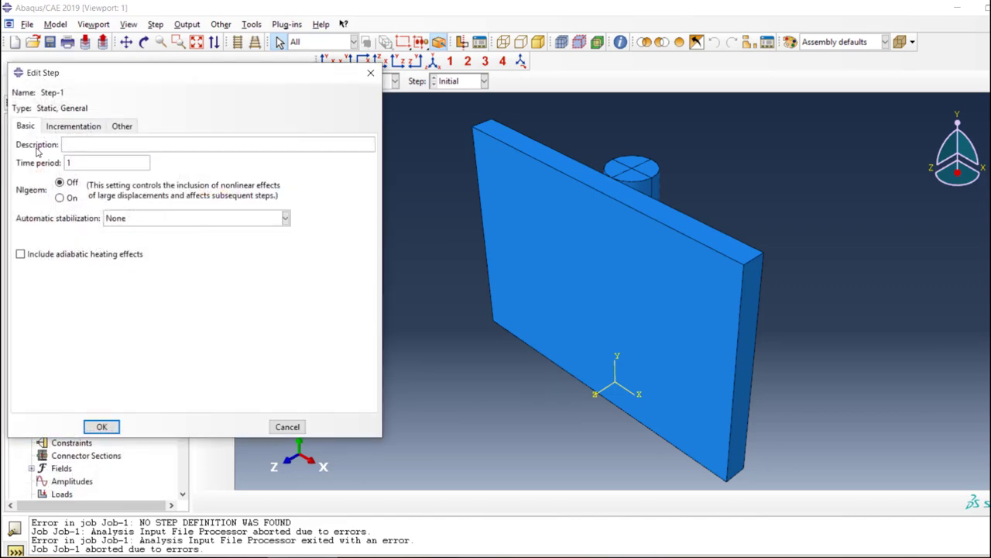
pyautogui.click(100, 127)
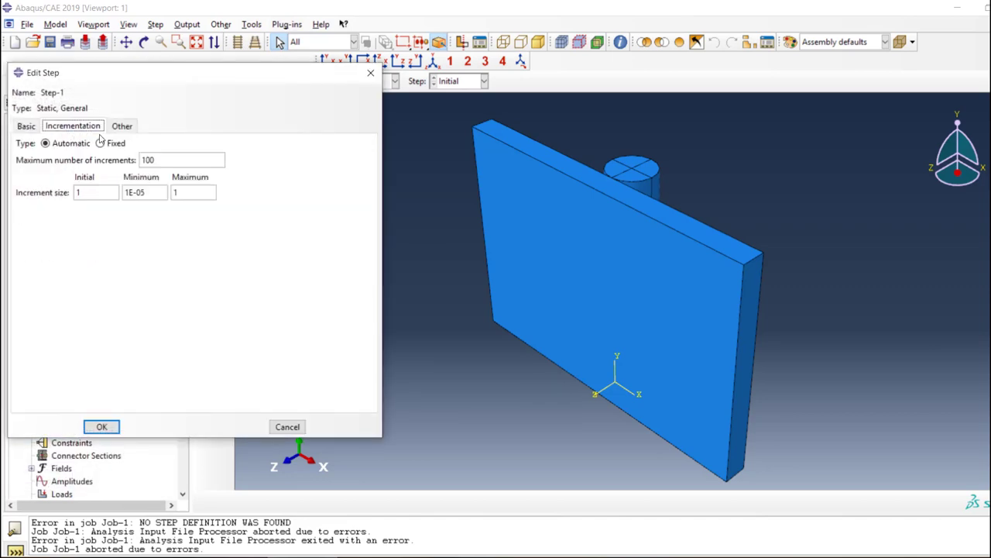
pyautogui.doubleClick(91, 191)
pyautogui.click(102, 427)
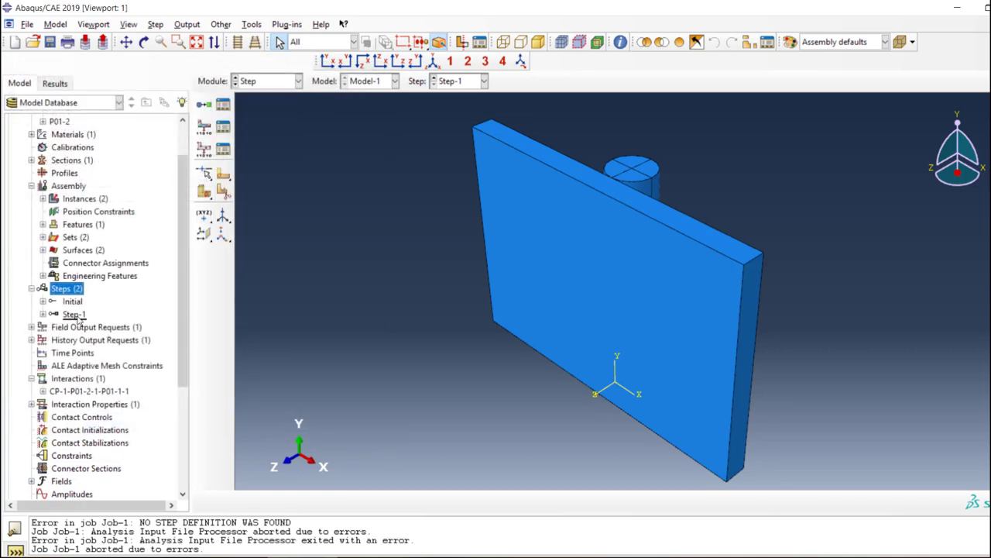
# Step: Start a mechanical Displacement/Rotation boundary condition in the Initial step and apply it to the plate's two opposite narrow end faces
pyautogui.click(42, 313)
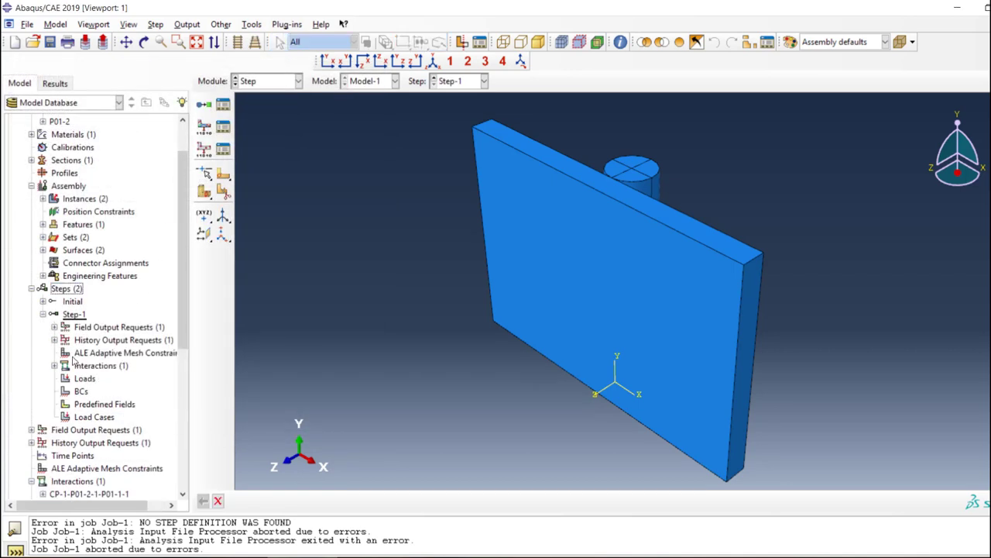
pyautogui.click(42, 301)
pyautogui.doubleClick(81, 324)
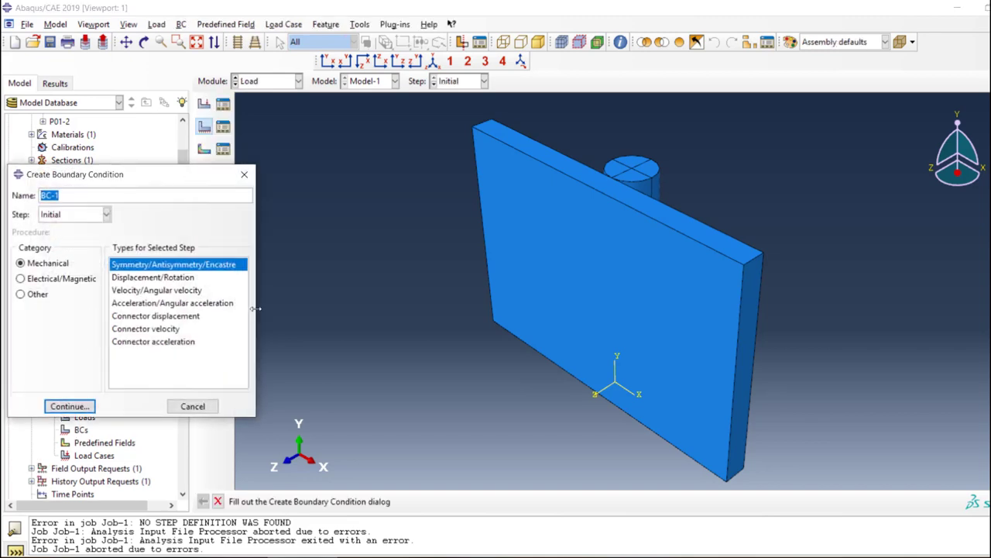
pyautogui.click(154, 276)
pyautogui.click(69, 406)
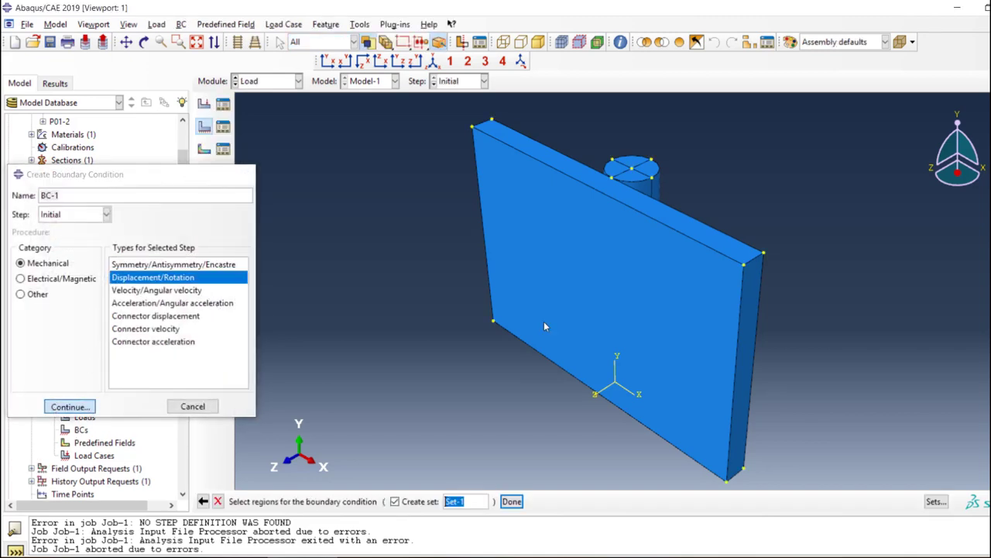
pyautogui.keyDown('ctrl'); pyautogui.keyDown('alt'); pyautogui.moveTo(541, 302); pyautogui.dragTo(552, 203); pyautogui.keyUp('alt'); pyautogui.keyUp('ctrl')
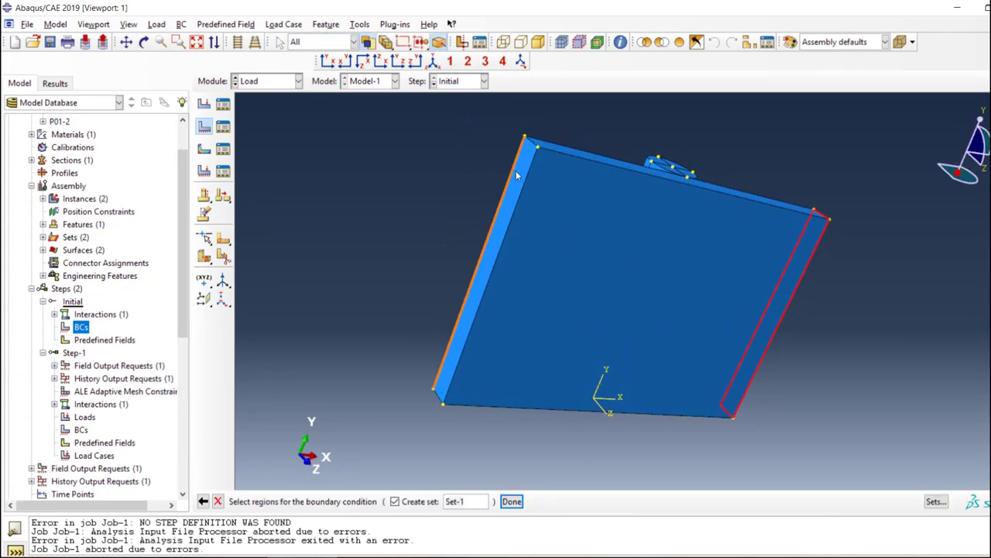
pyautogui.keyDown('shift'); pyautogui.click(520, 179); pyautogui.keyUp('shift')
pyautogui.click(512, 502)
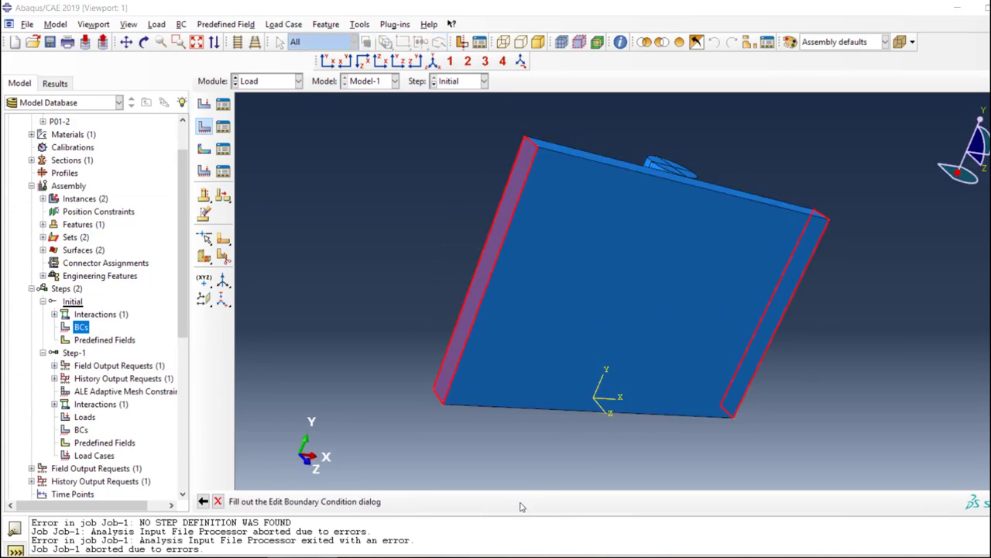
# Step: Fix the plate's end faces in all six degrees of freedom, U1, U2, U3, UR1, UR2 and UR3
pyautogui.click(17, 177)
pyautogui.click(16, 193)
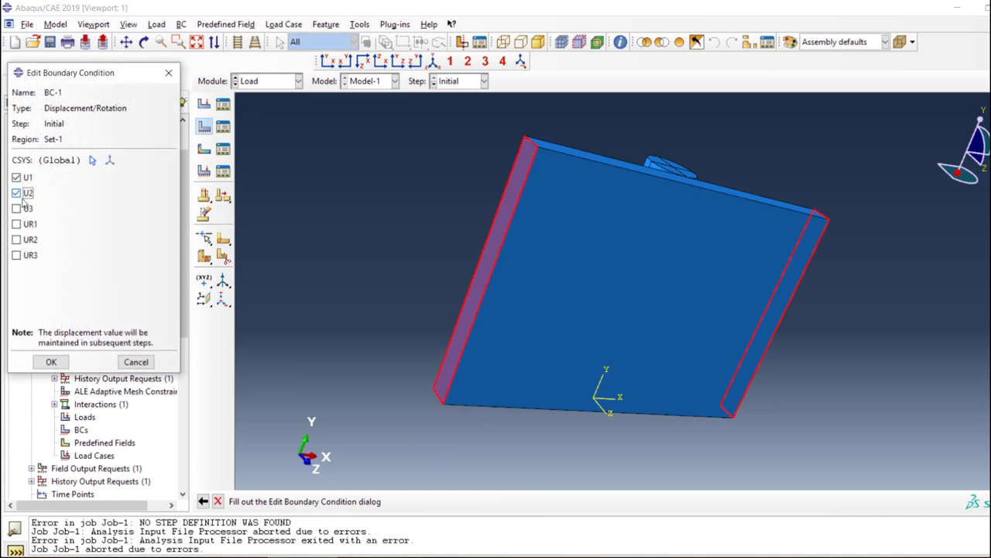
pyautogui.click(17, 208)
pyautogui.click(17, 224)
pyautogui.click(17, 239)
pyautogui.click(17, 255)
pyautogui.click(51, 362)
# Step: Create a second Displacement/Rotation boundary condition in the Initial step and apply it to both circular end faces of the cylinder
pyautogui.keyDown('ctrl'); pyautogui.keyDown('alt'); pyautogui.moveTo(542, 325); pyautogui.dragTo(604, 295); pyautogui.keyUp('alt'); pyautogui.keyUp('ctrl')
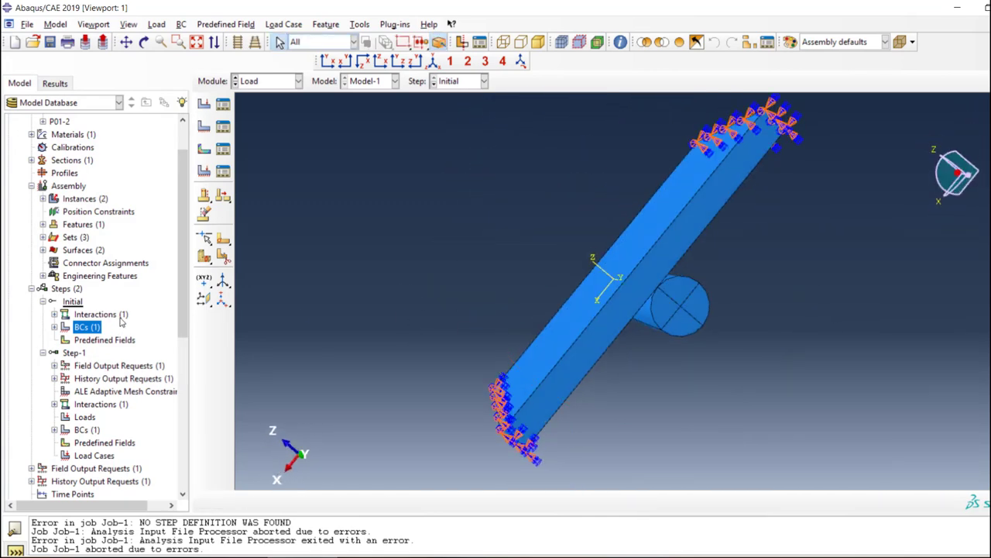
pyautogui.doubleClick(86, 327)
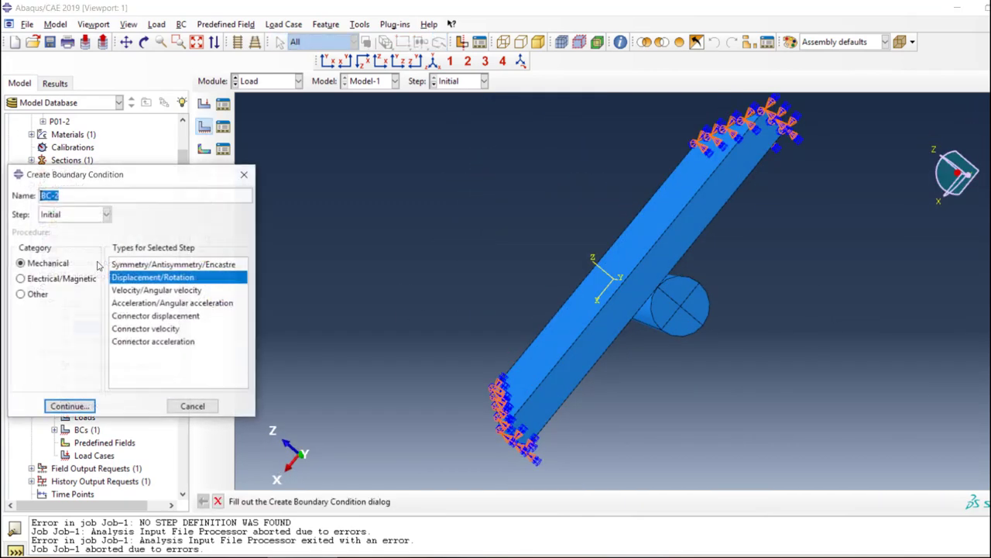
pyautogui.click(69, 405)
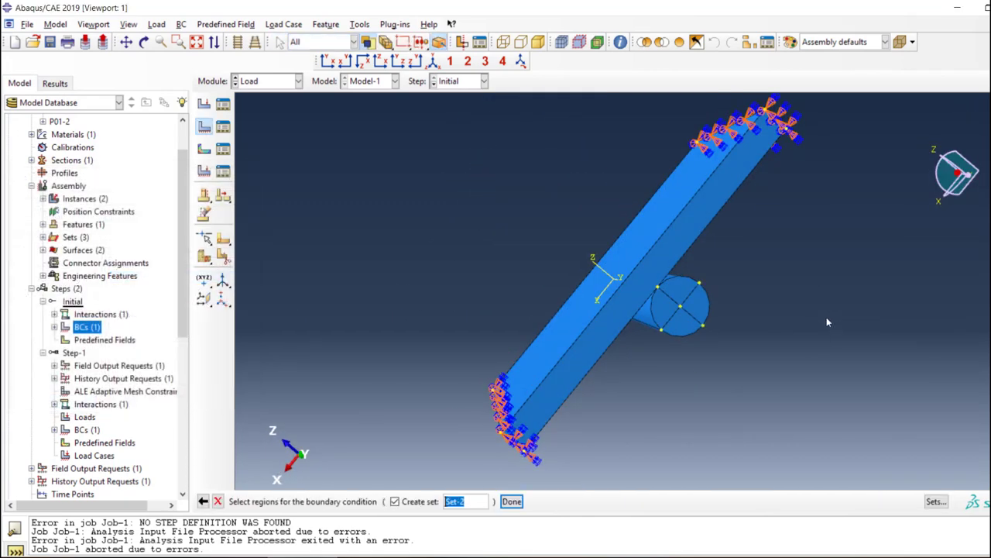
pyautogui.click(679, 325)
pyautogui.keyDown('ctrl'); pyautogui.keyDown('alt'); pyautogui.moveTo(694, 384); pyautogui.dragTo(679, 347); pyautogui.keyUp('alt'); pyautogui.keyUp('ctrl')
pyautogui.keyDown('shift'); pyautogui.click(684, 376); pyautogui.keyUp('shift')
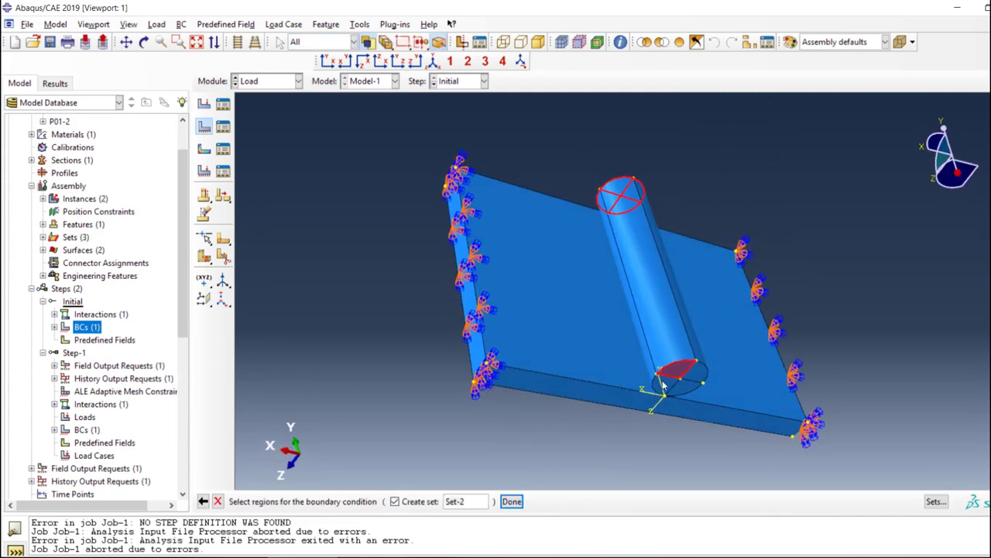
pyautogui.click(455, 501)
pyautogui.tripleClick(457, 502)
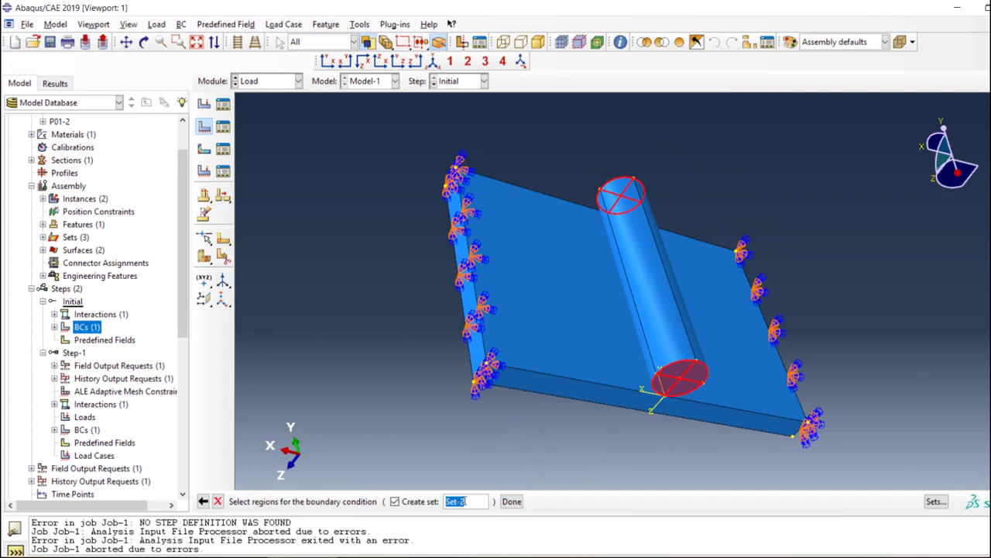
pyautogui.click(465, 500)
pyautogui.moveTo(474, 501); pyautogui.dragTo(402, 503)
pyautogui.click(511, 502)
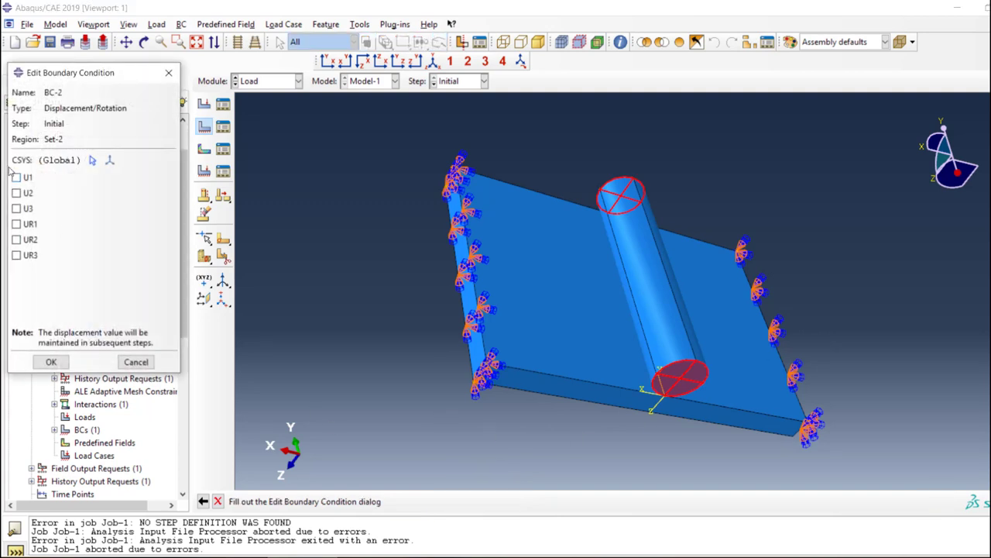
# Step: Constrain the cylinder's end faces in U1, U2, U3, UR1, UR2 and UR3 for the Initial step
pyautogui.click(17, 177)
pyautogui.click(17, 193)
pyautogui.click(17, 208)
pyautogui.click(17, 224)
pyautogui.click(17, 239)
pyautogui.click(18, 255)
pyautogui.click(51, 361)
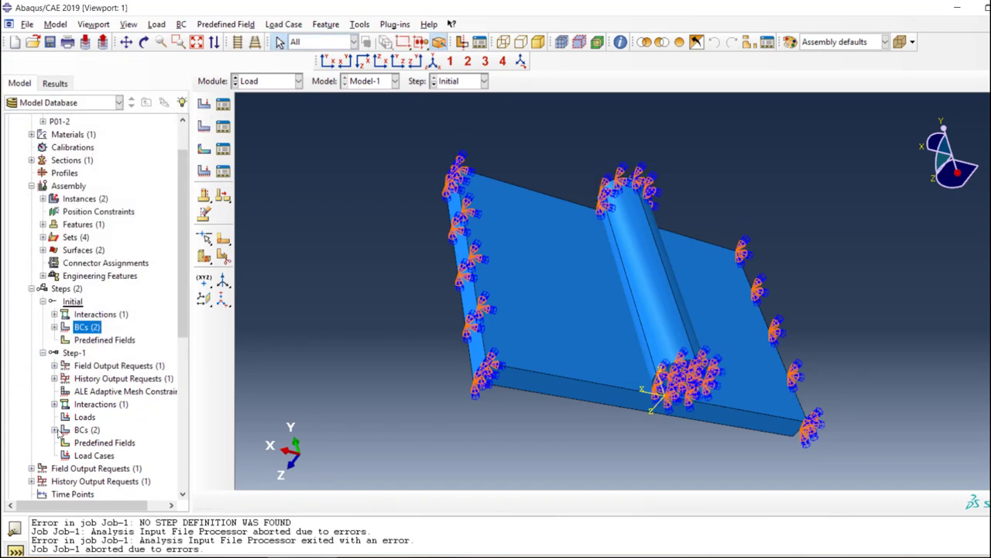
# Step: Modify the cylinder's boundary condition BC-2 in Step-1 to a U3 displacement of 1
pyautogui.click(55, 429)
pyautogui.doubleClick(96, 456)
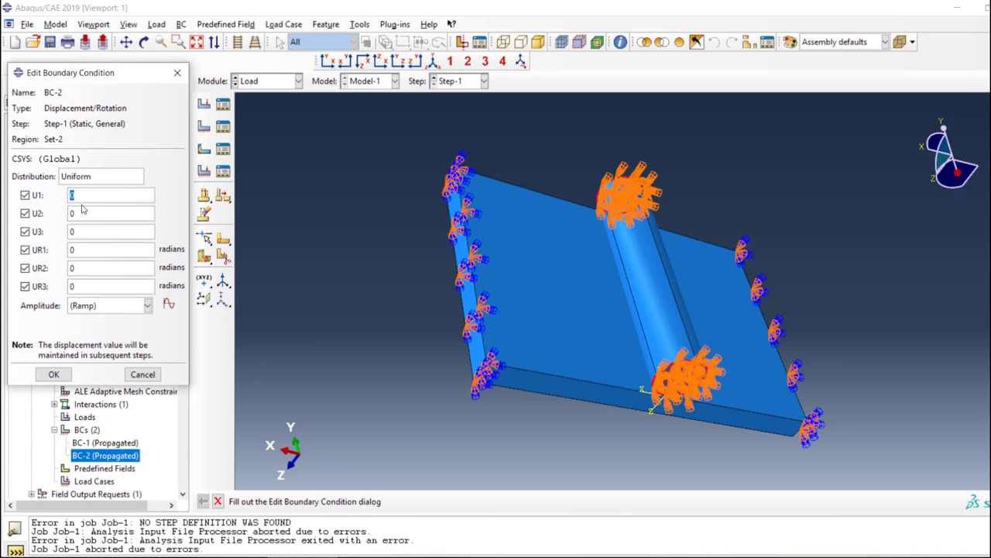
pyautogui.keyDown('ctrl'); pyautogui.keyDown('alt'); pyautogui.moveTo(545, 441); pyautogui.dragTo(623, 317); pyautogui.keyUp('alt'); pyautogui.keyUp('ctrl')
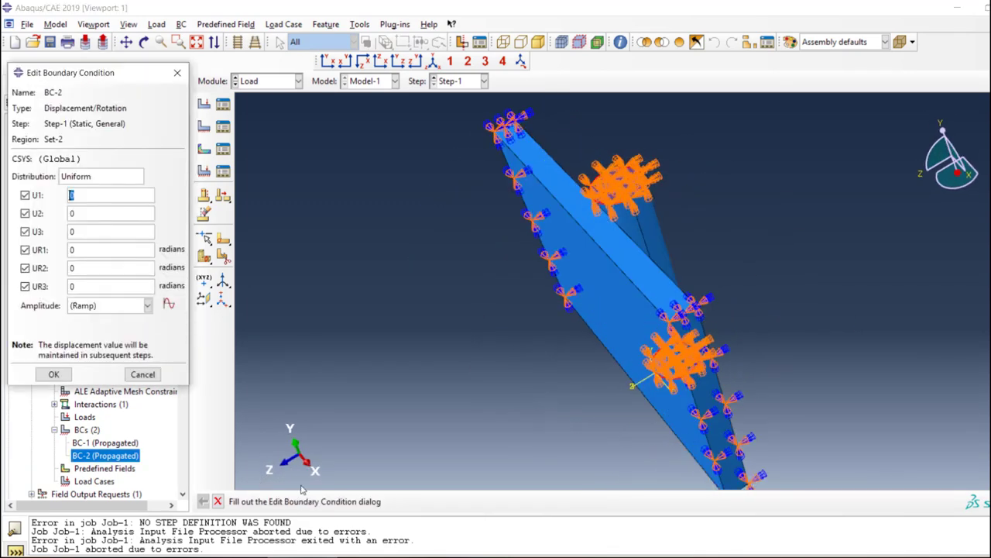
pyautogui.press('Tab')
pyautogui.press('Tab')
pyautogui.click(25, 231)
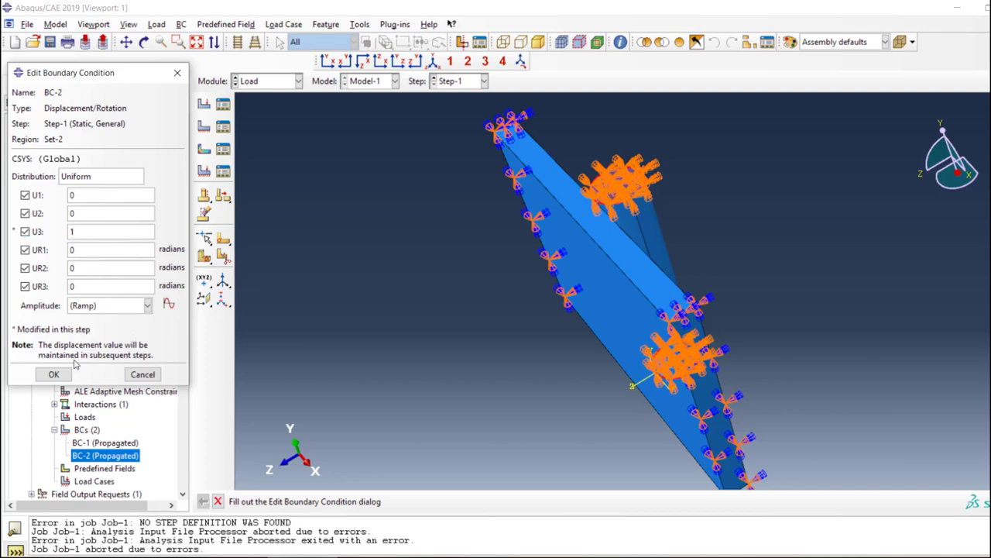
pyautogui.click(53, 374)
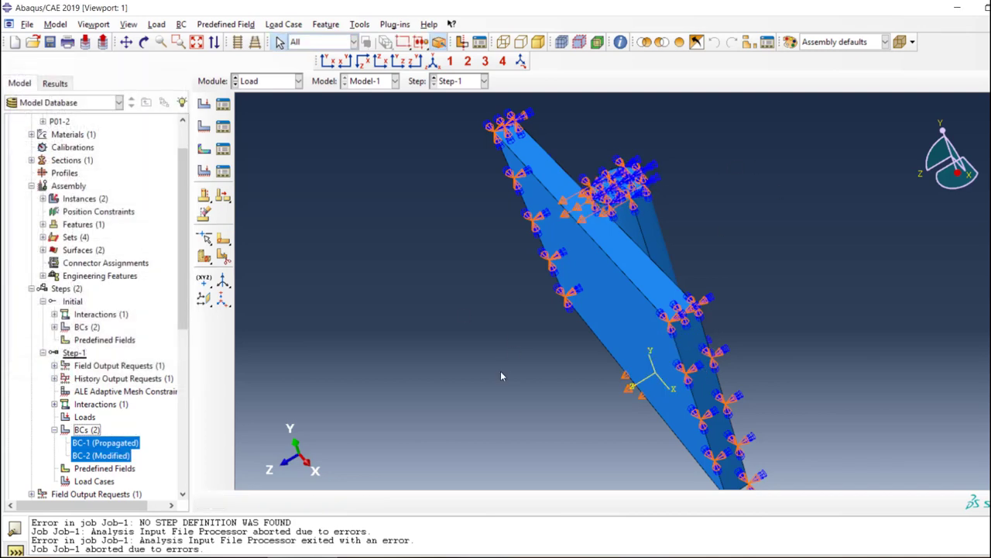
# Step: Write the input file for Job-1 and submit the job for analysis, overwriting the existing job files
pyautogui.scroll(-9, 116, 325)
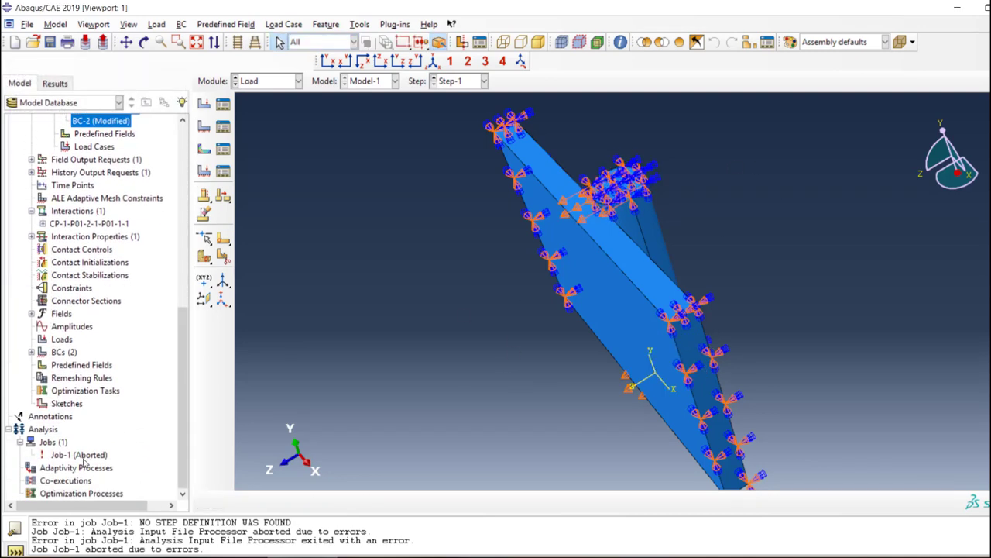
pyautogui.rightClick(85, 460)
pyautogui.click(120, 452)
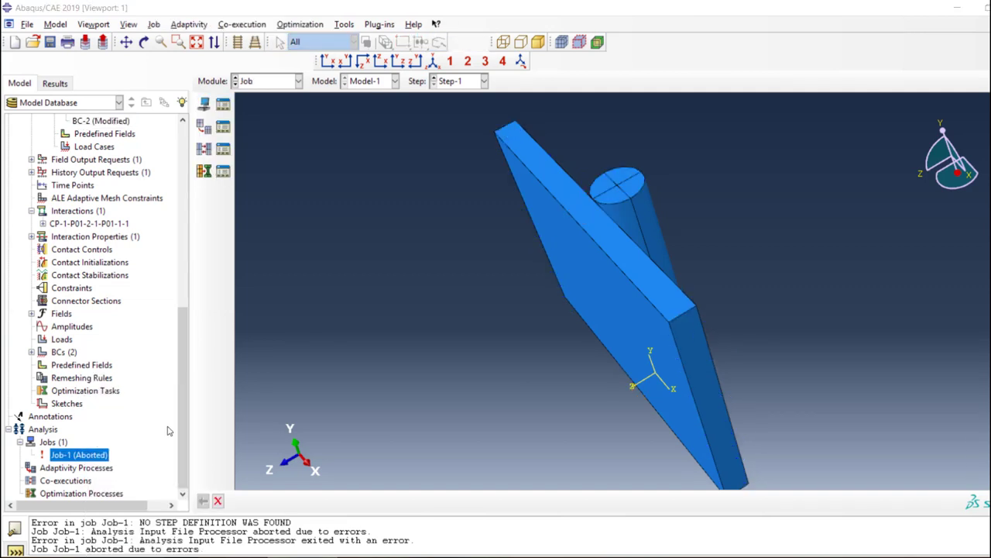
pyautogui.click(56, 304)
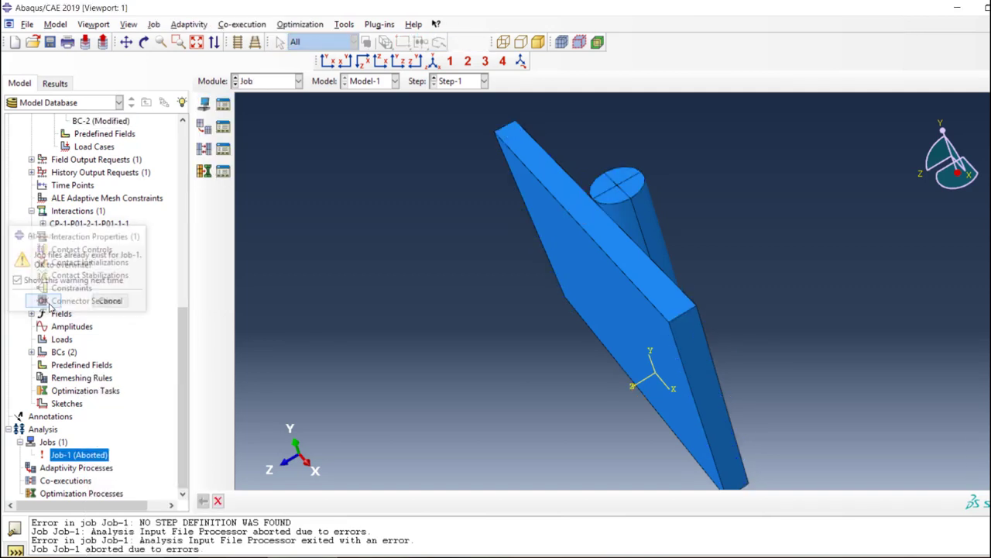
pyautogui.rightClick(90, 457)
pyautogui.click(113, 477)
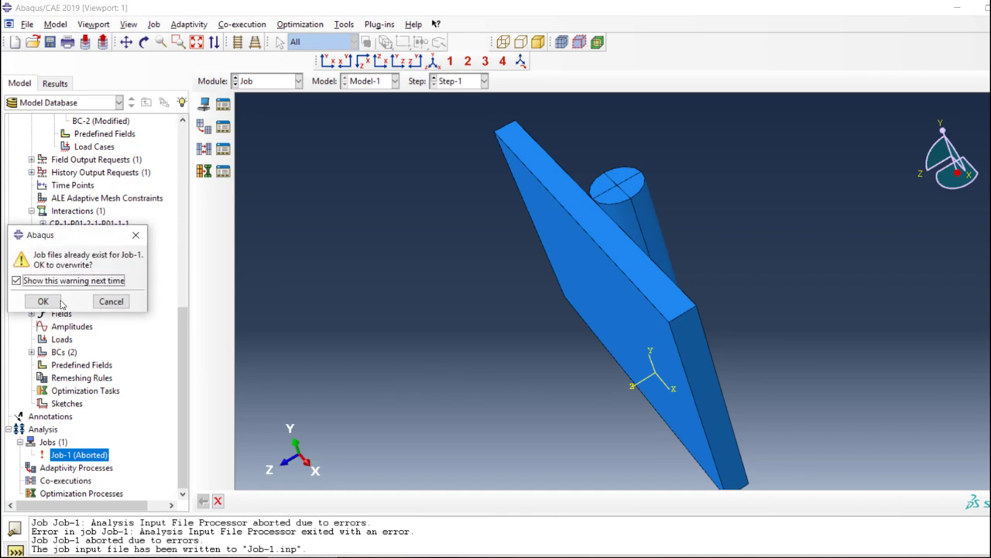
pyautogui.click(48, 302)
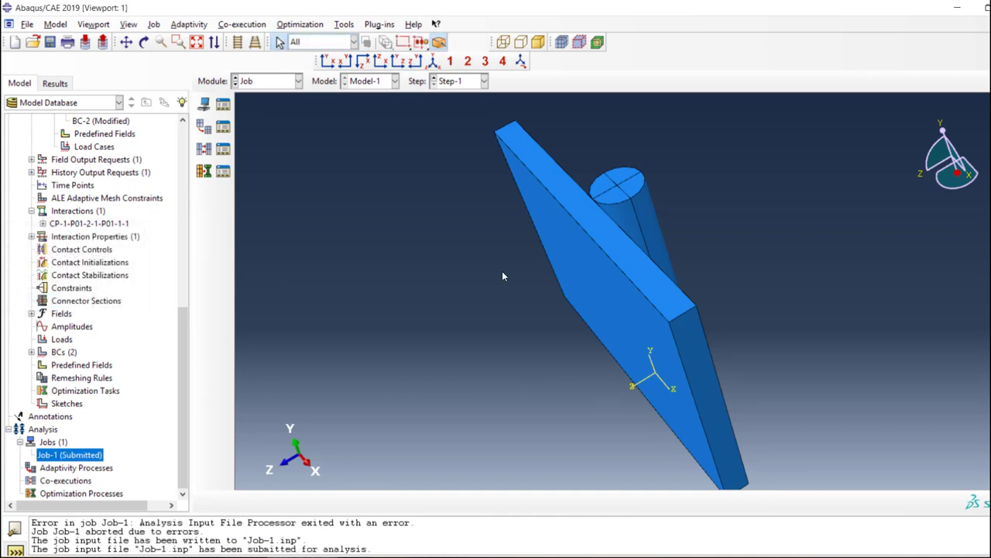
# Step: Monitor the Job-1 run until it finishes and inspect the step time of its last increment
pyautogui.rightClick(94, 456)
pyautogui.click(117, 503)
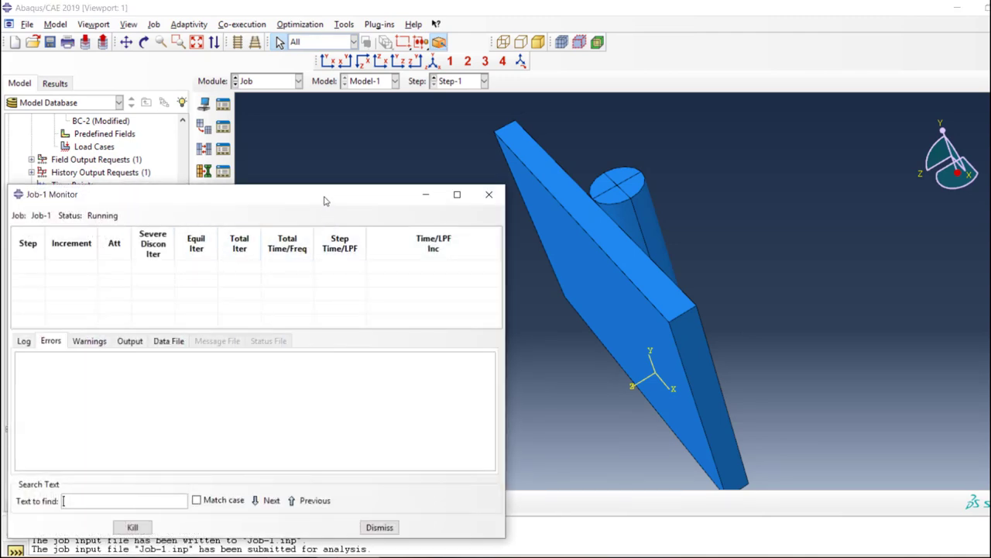
pyautogui.moveTo(325, 200); pyautogui.dragTo(371, 180)
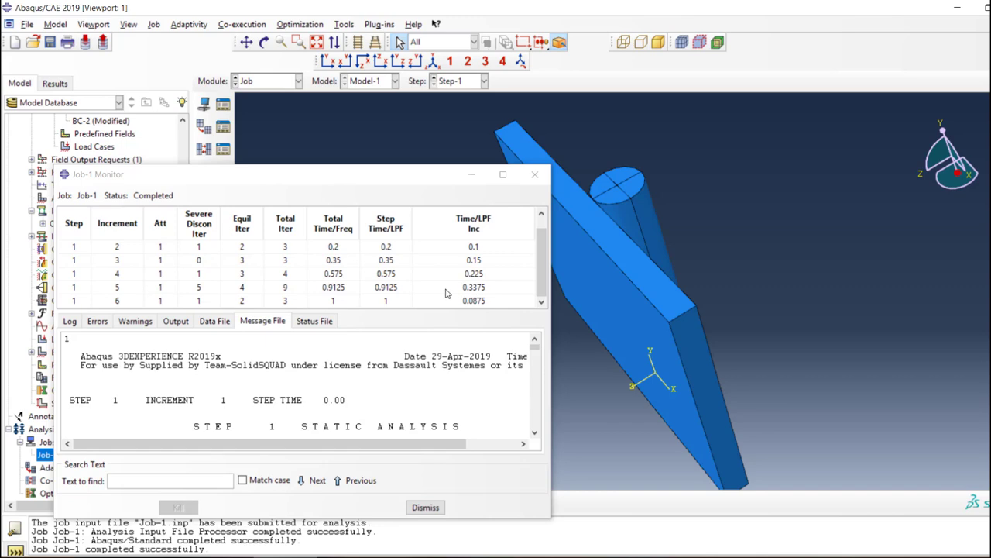
pyautogui.click(381, 303)
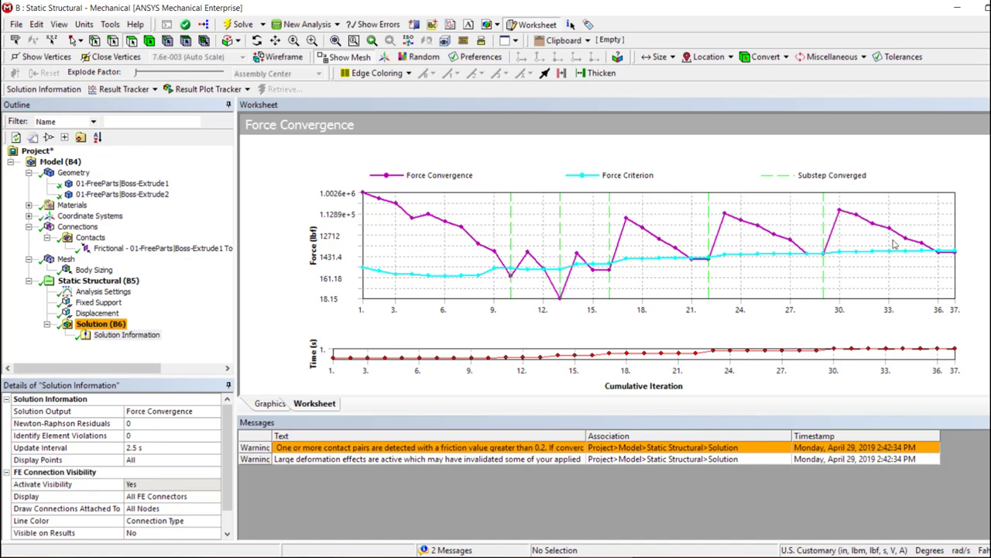
# Step: Bring the Job-1 monitor over ANSYS Mechanical and examine its increment table and the end of the message file
pyautogui.click(349, 557)
pyautogui.click(346, 541)
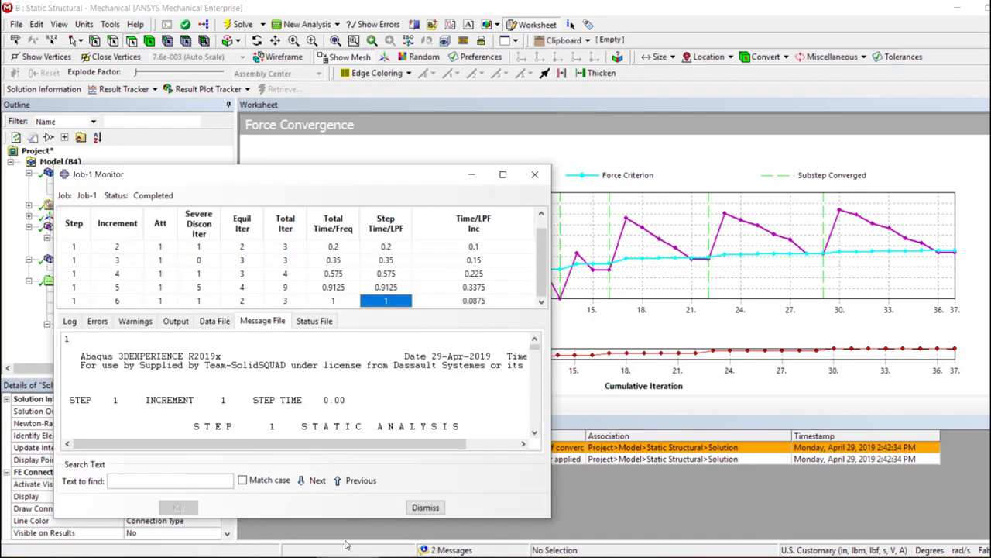
pyautogui.scroll(1, 403, 285)
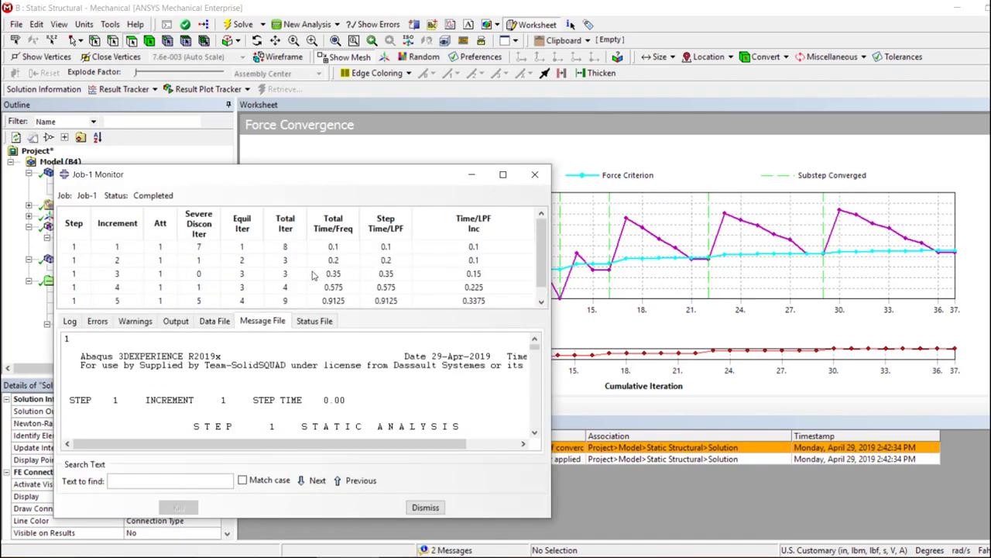
pyautogui.scroll(-1, 327, 260)
pyautogui.scroll(-1, 500, 352)
pyautogui.moveTo(533, 348); pyautogui.dragTo(533, 425)
pyautogui.click(424, 389)
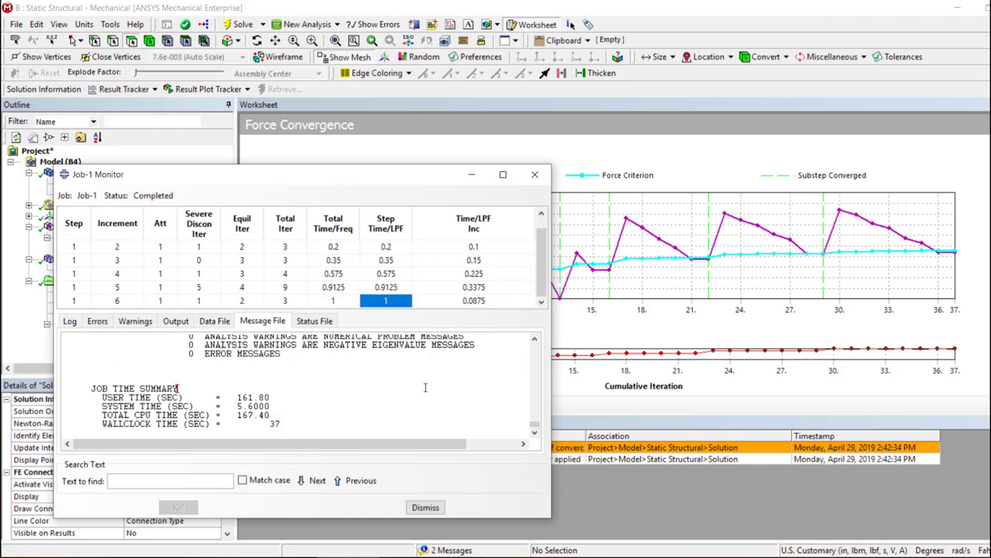
# Step: Move the Job-1 monitor off the convergence chart and examine the user and system times in the job time summary
pyautogui.moveTo(291, 176); pyautogui.dragTo(705, 201)
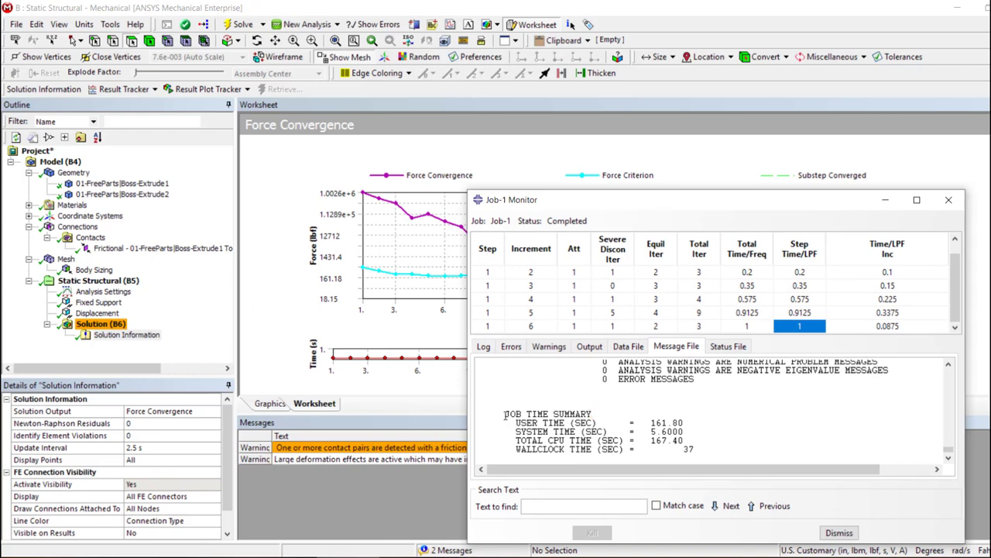
pyautogui.moveTo(506, 416); pyautogui.dragTo(703, 425)
pyautogui.click(526, 431)
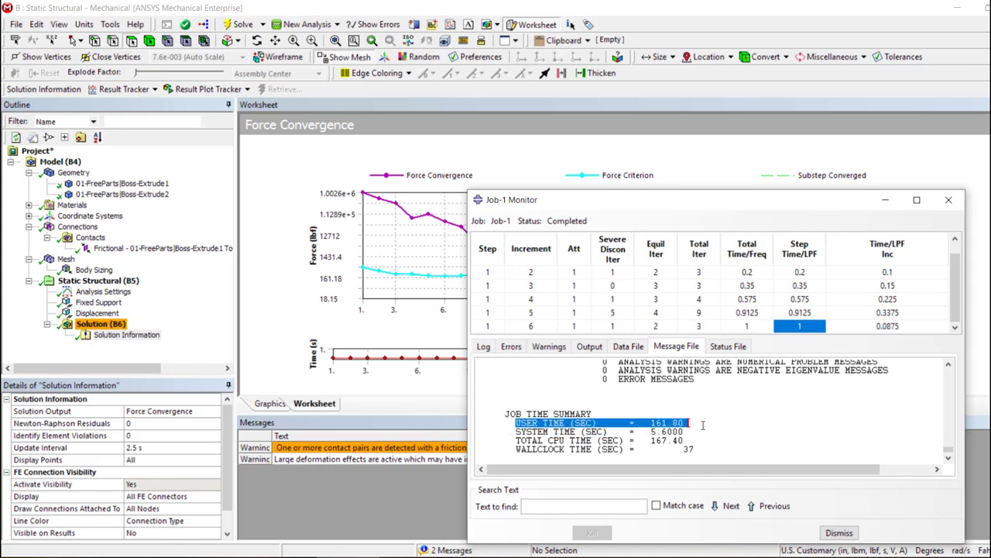
pyautogui.click(687, 426)
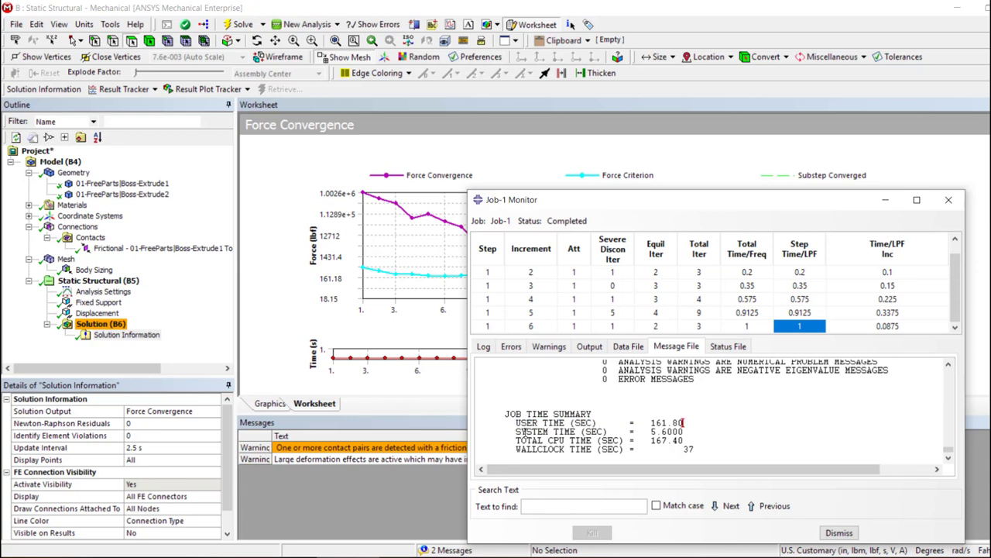
pyautogui.moveTo(520, 431); pyautogui.dragTo(686, 440)
pyautogui.click(694, 440)
# Step: Switch to ANSYS Mechanical, display the Solver Output in Solution Information, and examine the run's elapsed time and CP time
pyautogui.click(213, 413)
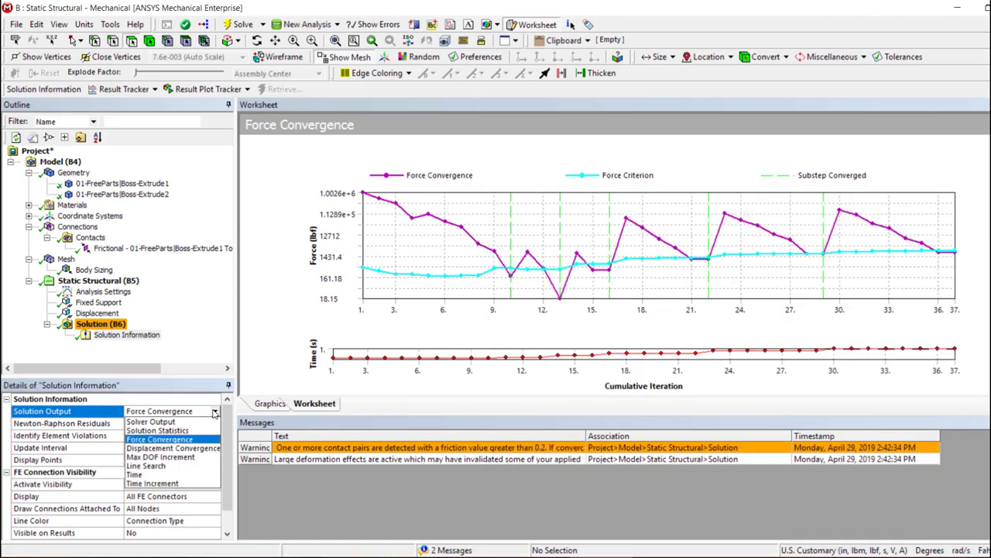
pyautogui.click(161, 485)
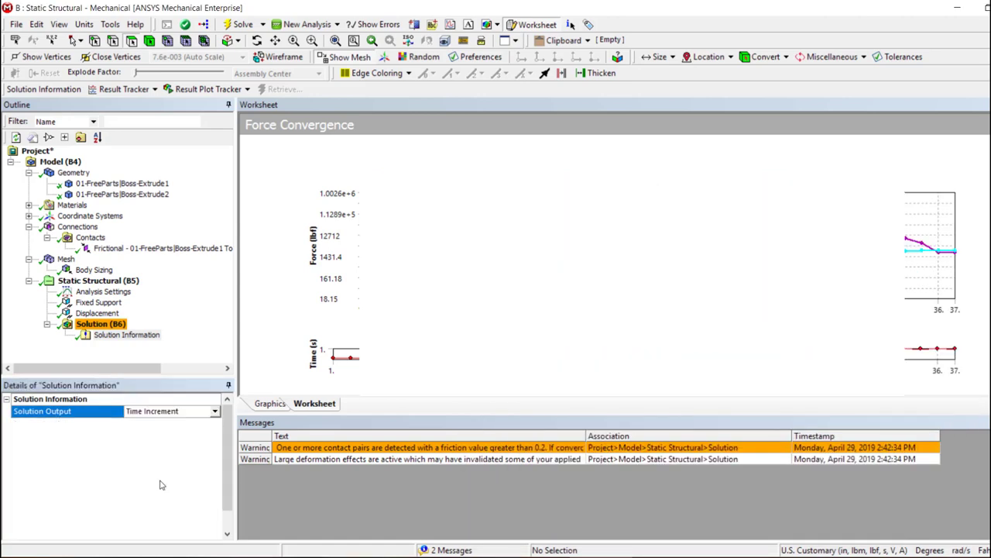
pyautogui.click(215, 413)
pyautogui.click(155, 423)
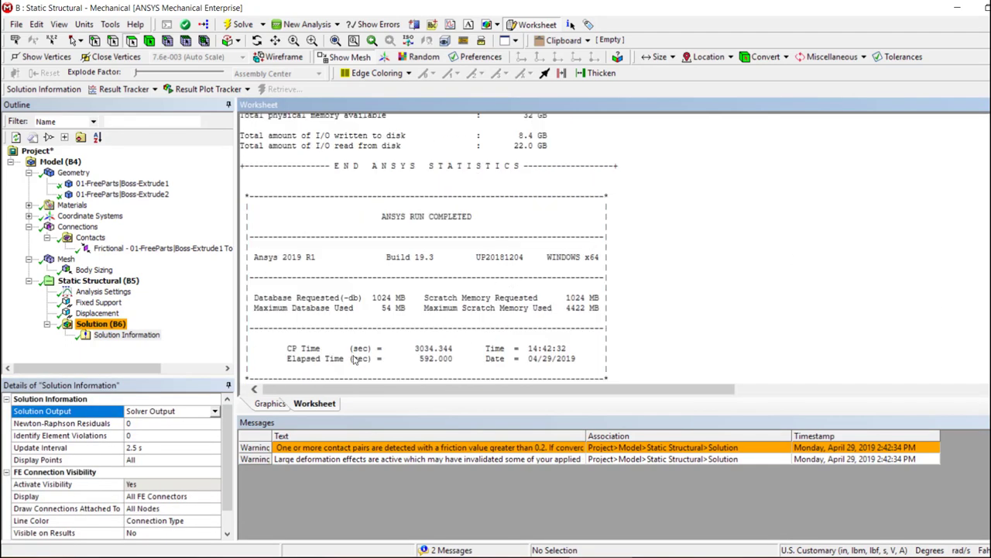
pyautogui.moveTo(423, 365); pyautogui.dragTo(446, 364)
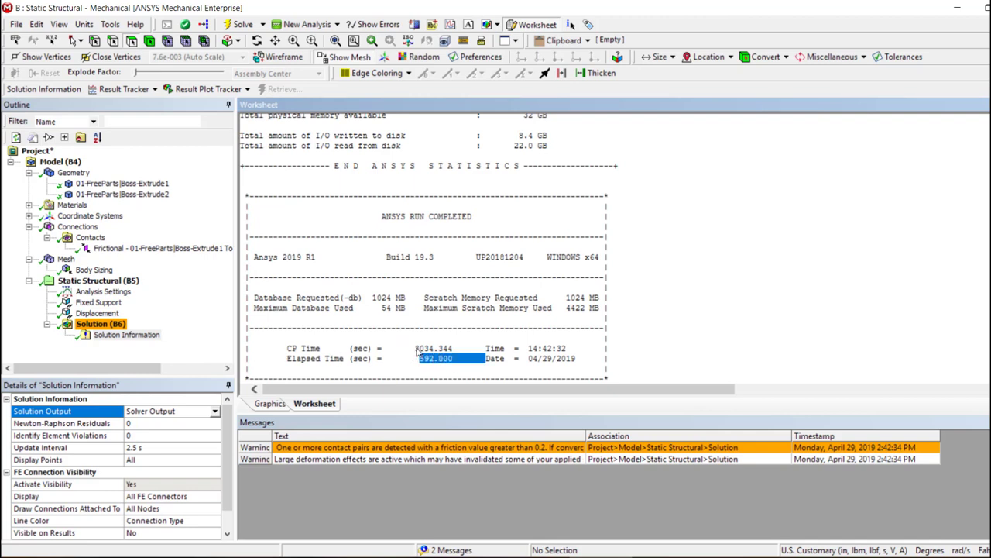
pyautogui.moveTo(416, 349); pyautogui.dragTo(454, 352)
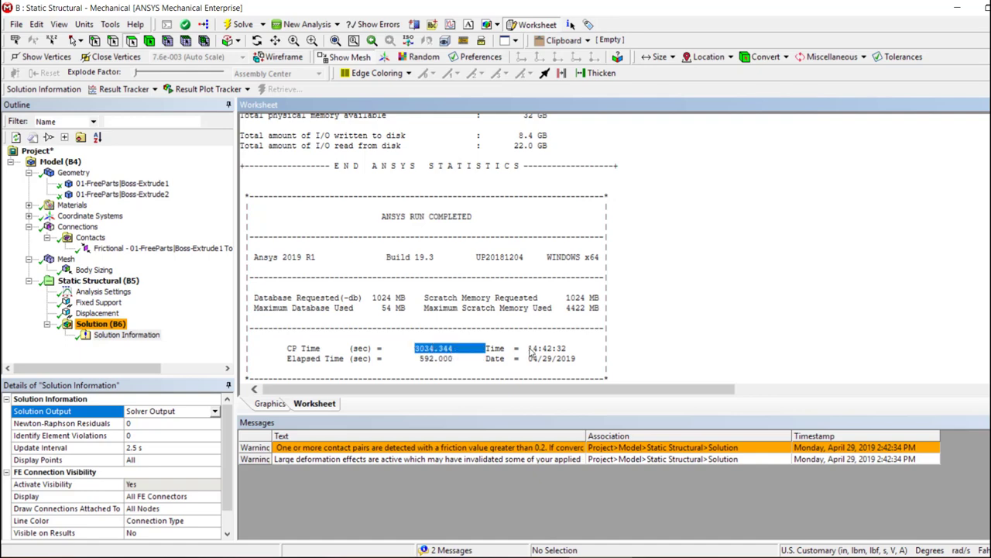
# Step: Examine the elapsed time spent computing the solution in the ANSYS solver statistics
pyautogui.scroll(4, 531, 352)
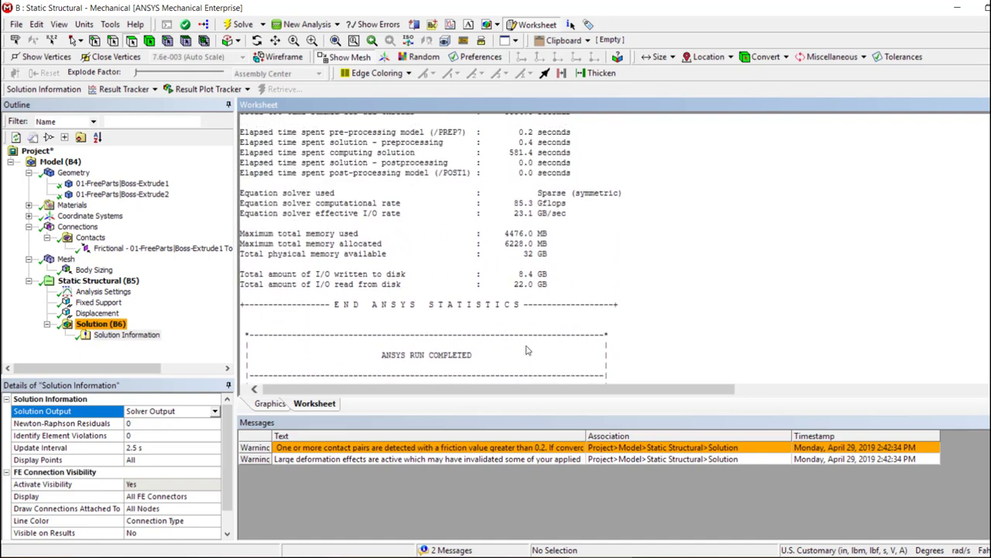
pyautogui.scroll(3, 496, 252)
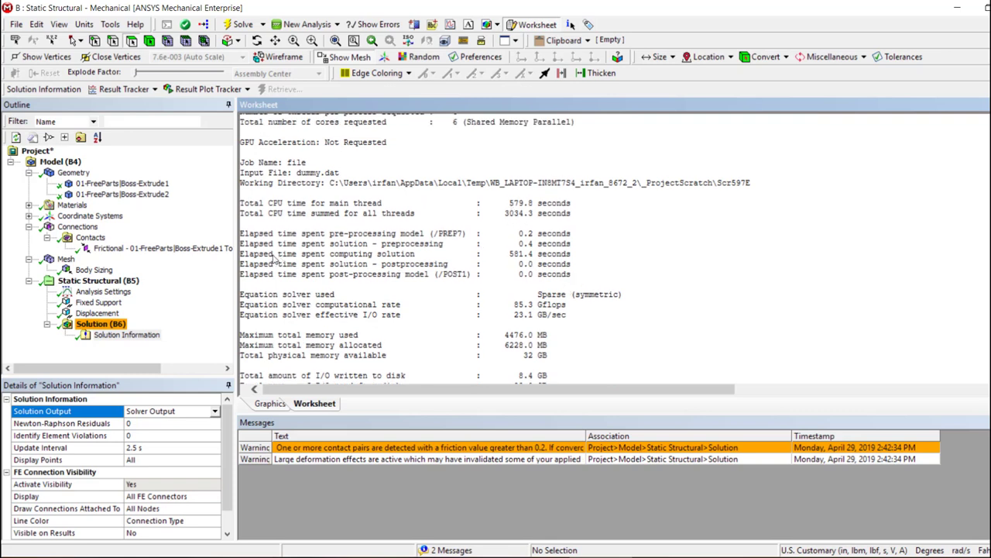
pyautogui.moveTo(249, 254); pyautogui.dragTo(409, 257)
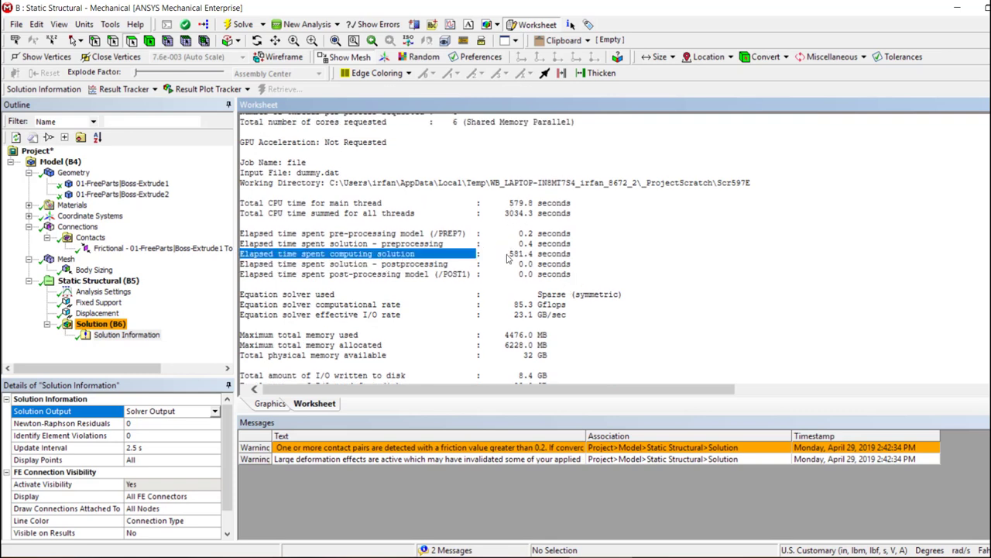
pyautogui.moveTo(508, 254); pyautogui.dragTo(525, 255)
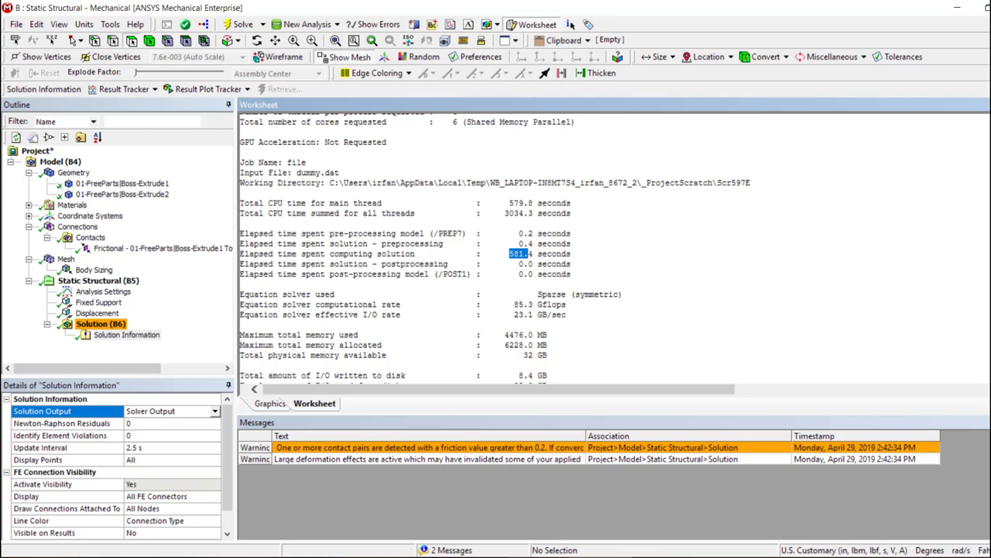
# Step: Place the Job-1 monitor beside the ANSYS solver output and compare its total CPU time
pyautogui.click(364, 556)
pyautogui.moveTo(577, 201); pyautogui.dragTo(727, 91)
pyautogui.keyDown('shift'); pyautogui.click(846, 328); pyautogui.keyUp('shift')
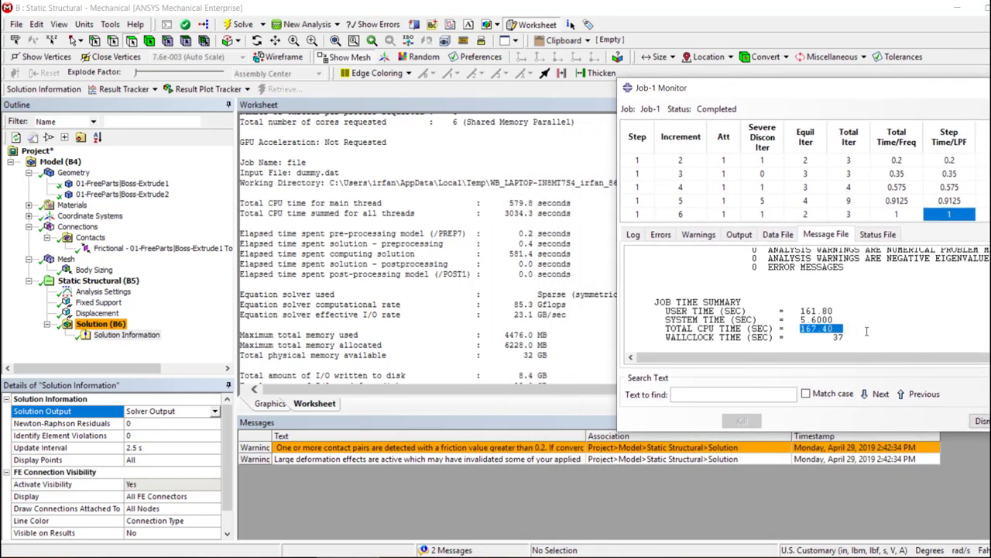
# Step: Minimize the Job-1 monitor and add a Directional Deformation result along the Z Axis to the ANSYS solution
pyautogui.moveTo(862, 93); pyautogui.dragTo(595, 157)
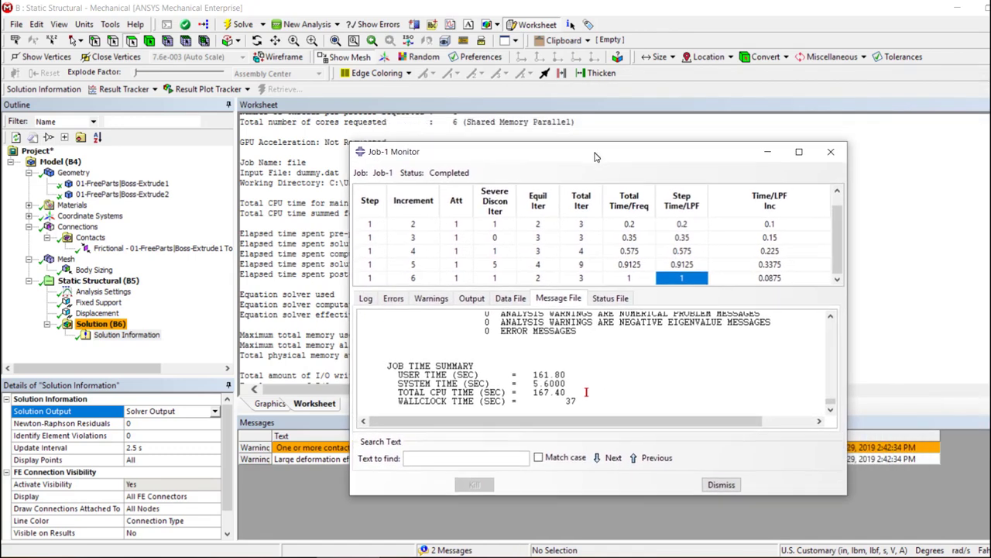
pyautogui.click(767, 152)
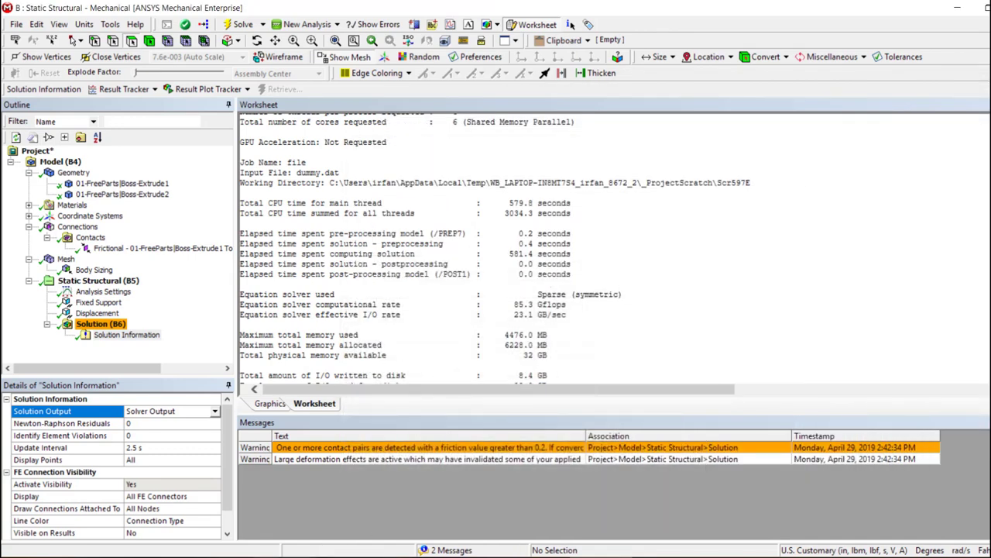
pyautogui.click(105, 324)
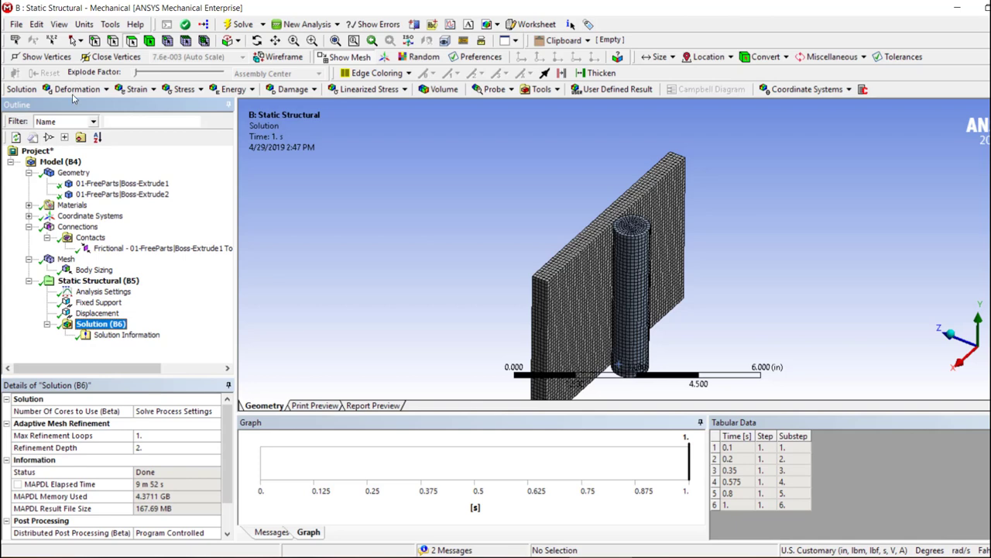
pyautogui.click(99, 90)
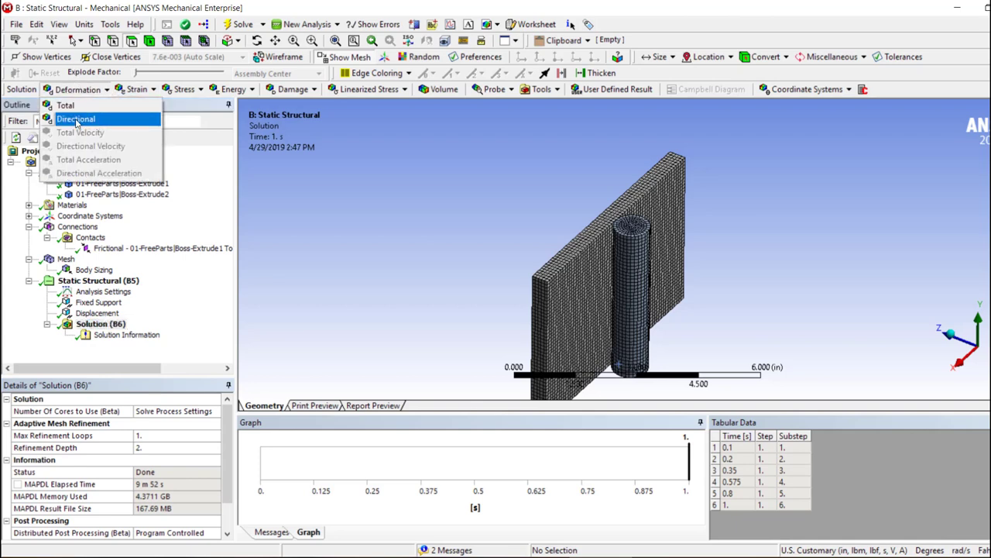
pyautogui.click(76, 121)
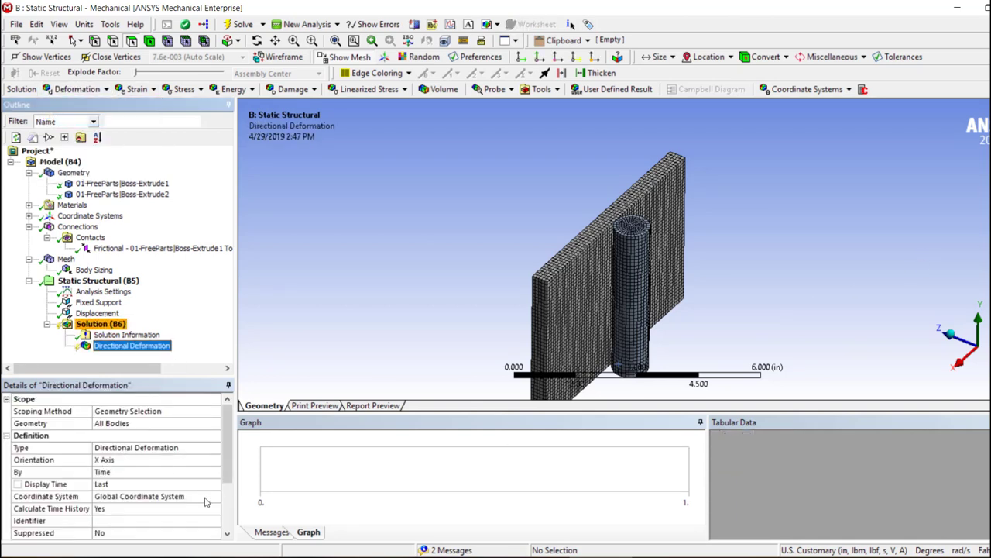
pyautogui.doubleClick(148, 458)
pyautogui.doubleClick(134, 459)
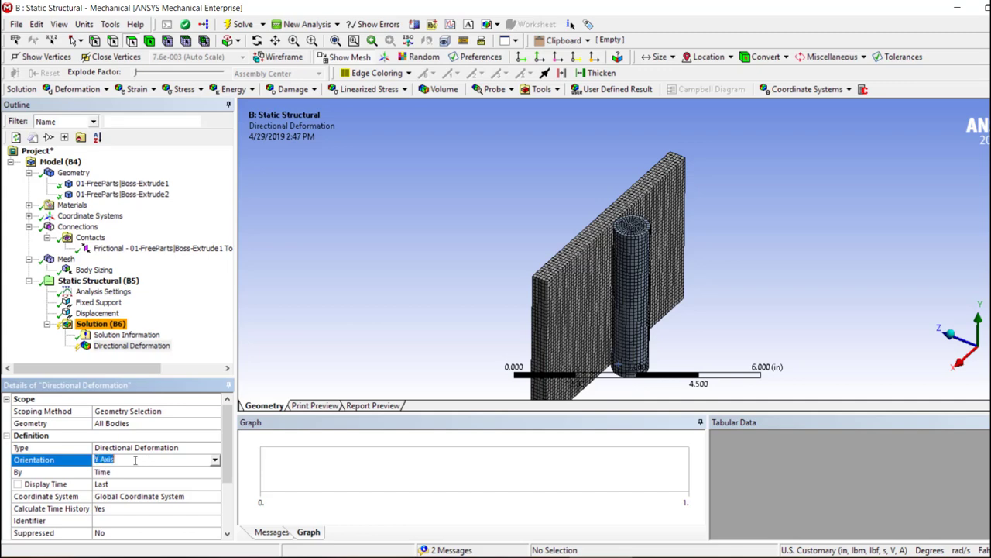
# Step: Evaluate the Z-axis directional deformation result and inspect the deformed plate and cylinder
pyautogui.rightClick(123, 346)
pyautogui.click(217, 147)
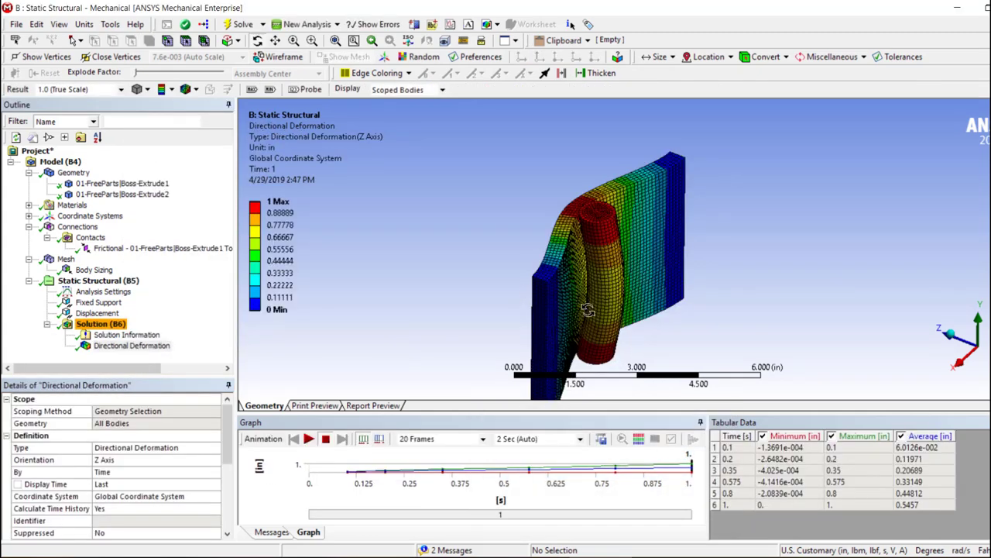
pyautogui.moveTo(589, 310)
pyautogui.mouseDown(button='middle')
pyautogui.moveTo(749, 278)
pyautogui.moveTo(655, 315)
pyautogui.moveTo(601, 324)
pyautogui.mouseUp(button='middle')
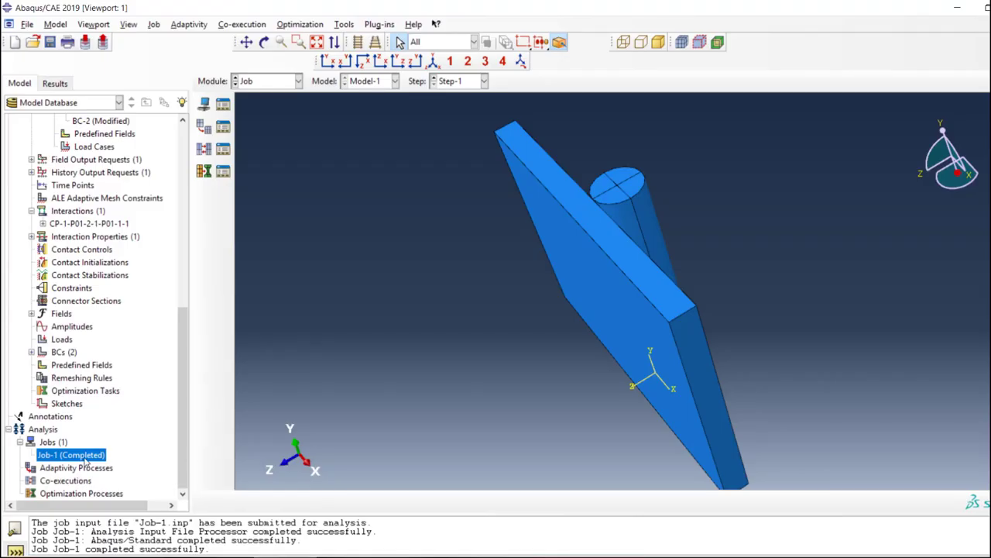
# Step: Switch to Abaqus/CAE, open the results of Job-1 and plot contours on the deformed shape
pyautogui.scroll(3, 120, 446)
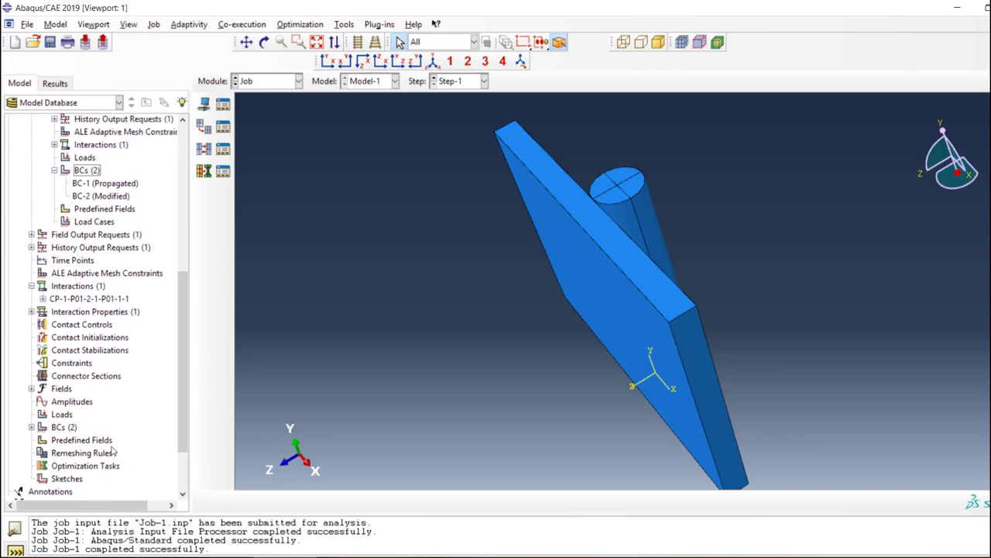
pyautogui.scroll(-5, 131, 438)
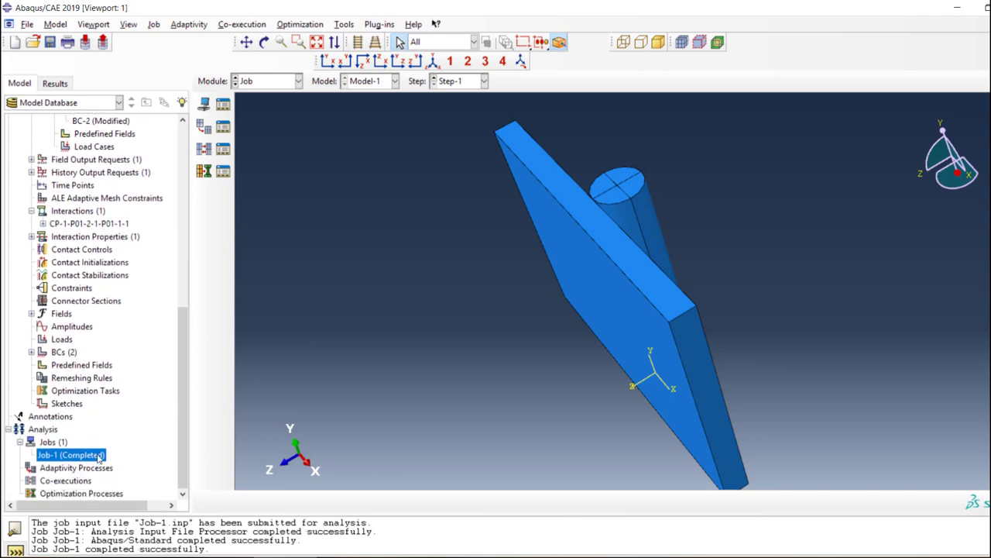
pyautogui.rightClick(99, 455)
pyautogui.click(126, 520)
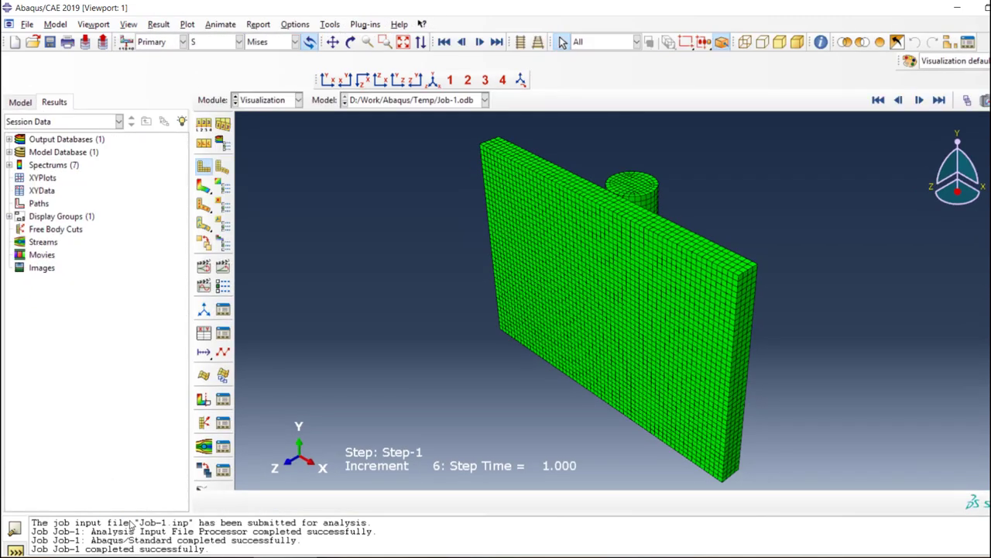
pyautogui.click(202, 187)
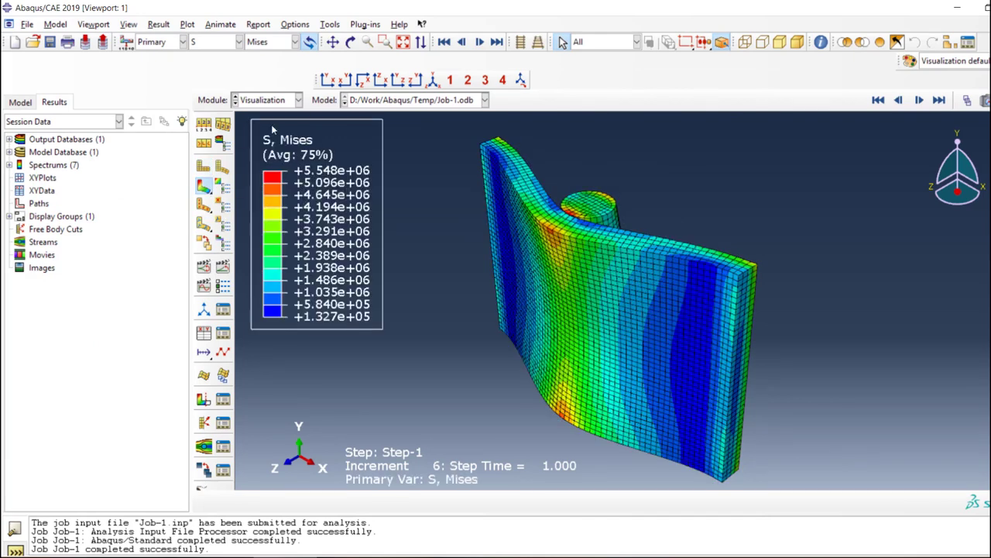
# Step: Set the Abaqus contour plot to the displacement U, component U3
pyautogui.click(209, 41)
pyautogui.click(203, 176)
pyautogui.click(268, 42)
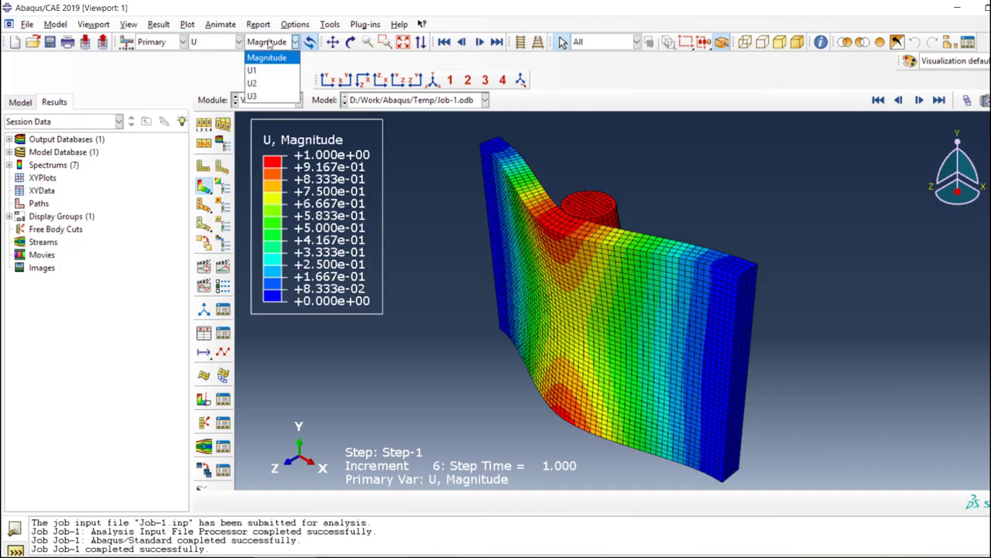
pyautogui.click(253, 96)
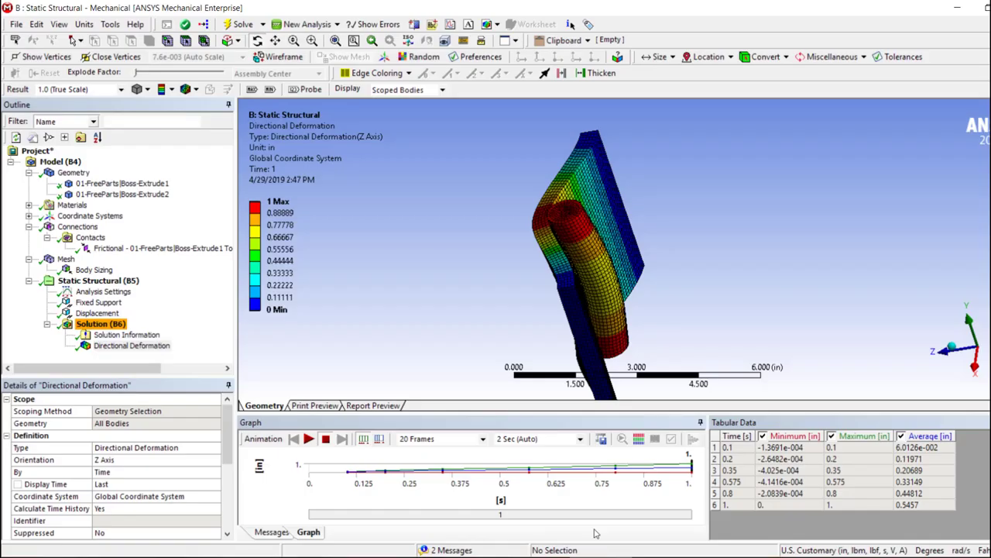
# Step: Switch to ANSYS Mechanical, turn the deformed plate to its cylinder side and hide the mesh edges on the result
pyautogui.moveTo(620, 203); pyautogui.dragTo(588, 189, button='middle')
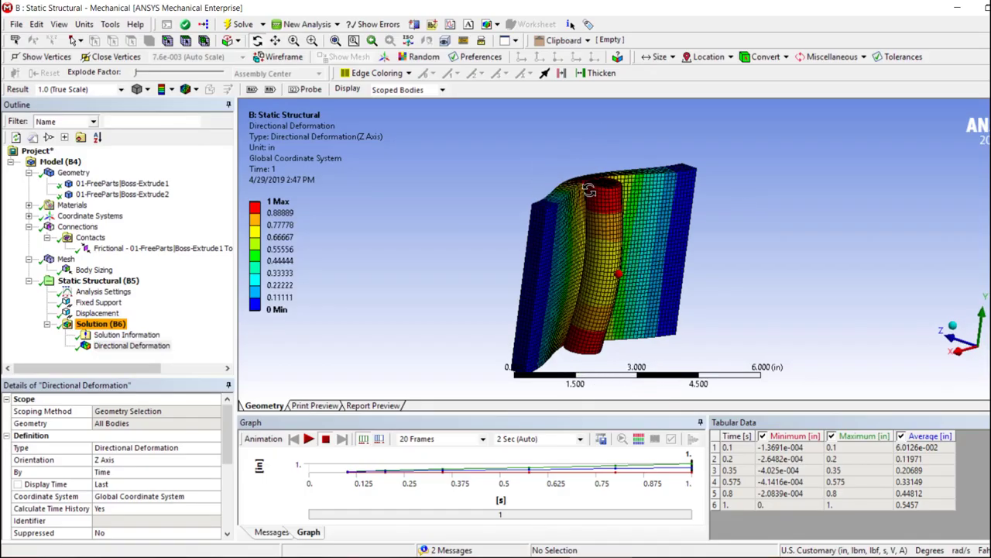
pyautogui.moveTo(589, 189); pyautogui.dragTo(538, 188)
pyautogui.moveTo(549, 317); pyautogui.dragTo(518, 295)
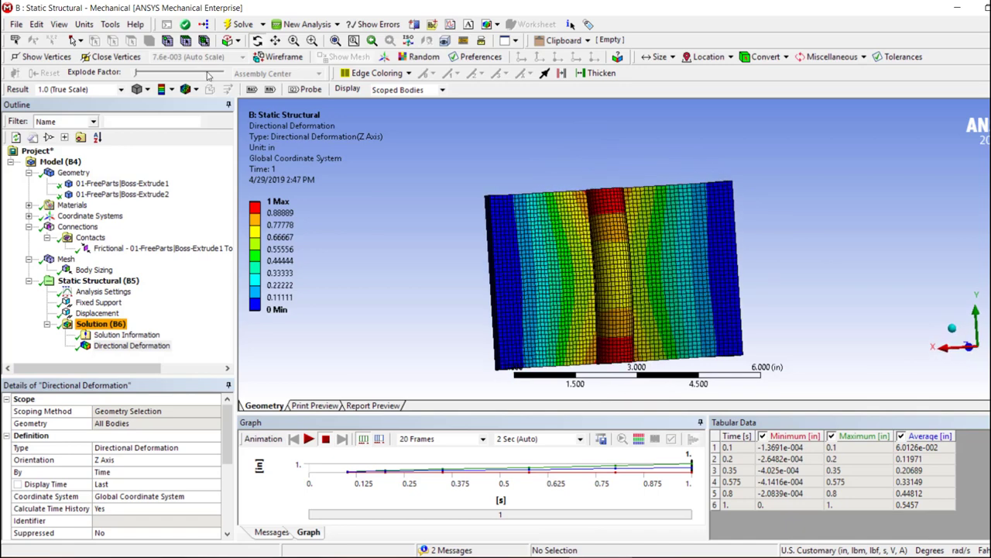
pyautogui.click(186, 90)
pyautogui.click(201, 107)
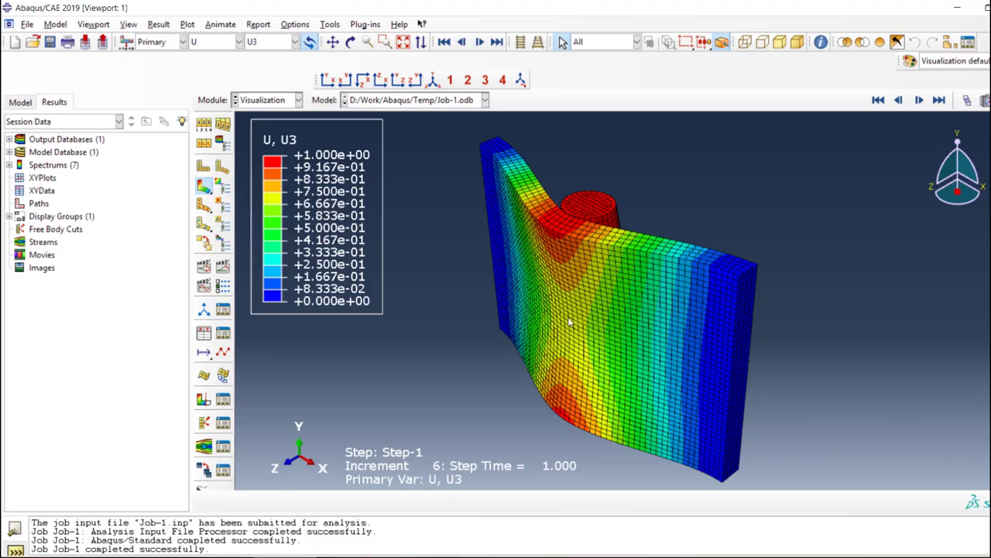
# Step: Switch to Abaqus/CAE, turn the plate to its cylinder side and contour the Mises stress S
pyautogui.keyDown('ctrl'); pyautogui.keyDown('alt'); pyautogui.moveTo(690, 395); pyautogui.dragTo(491, 343); pyautogui.keyUp('alt'); pyautogui.keyUp('ctrl')
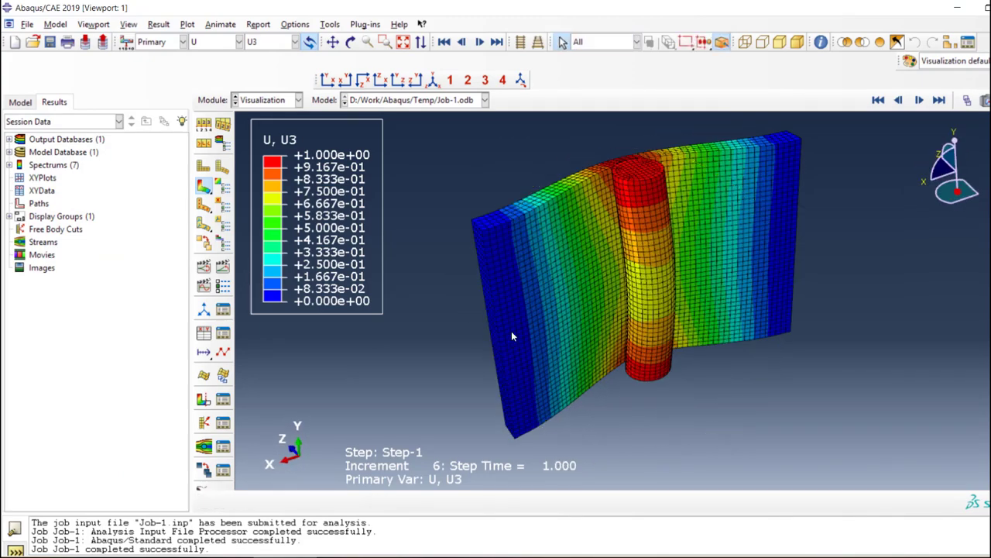
pyautogui.click(216, 42)
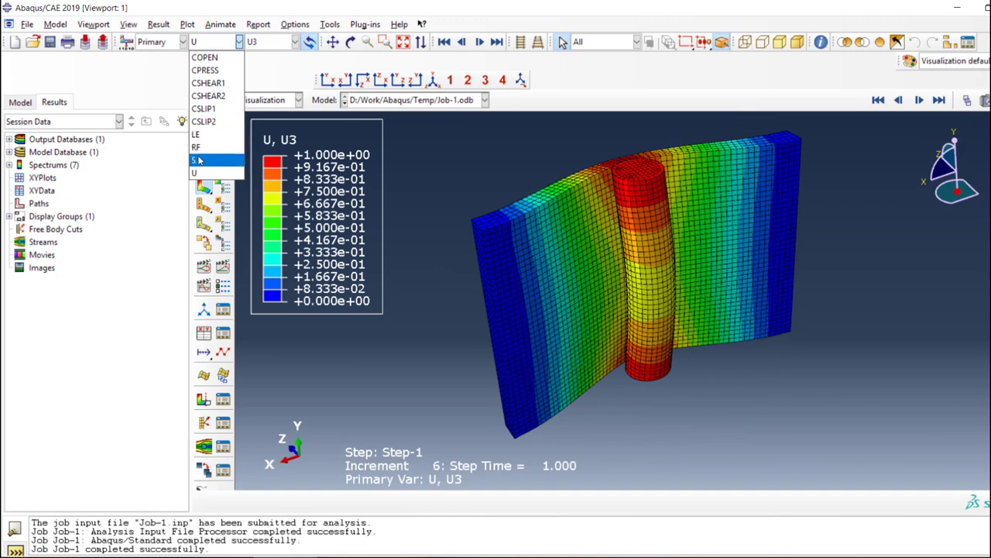
pyautogui.click(203, 158)
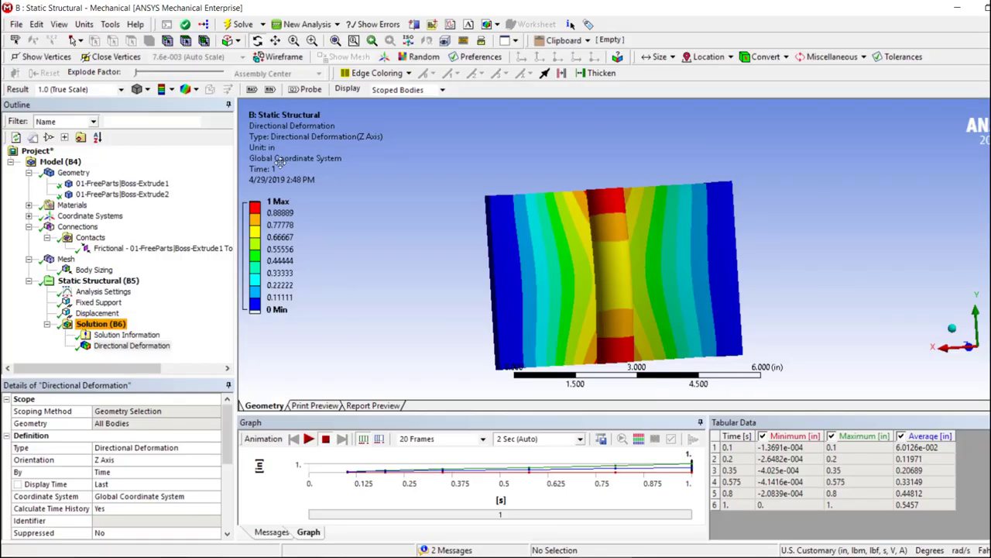
# Step: Switch to ANSYS Mechanical, add an Equivalent (von-Mises) stress result to the solution and evaluate it
pyautogui.click(100, 323)
pyautogui.click(184, 89)
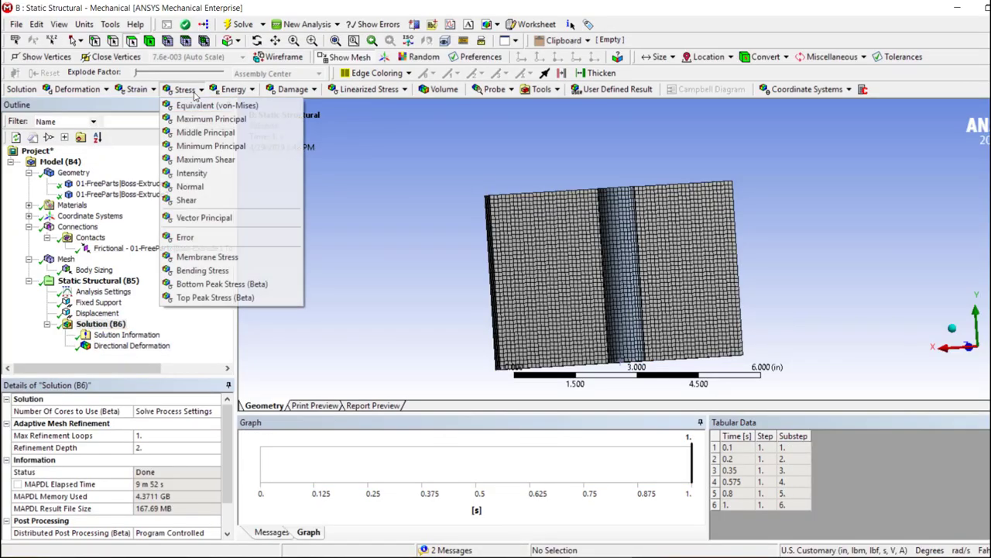
pyautogui.click(202, 102)
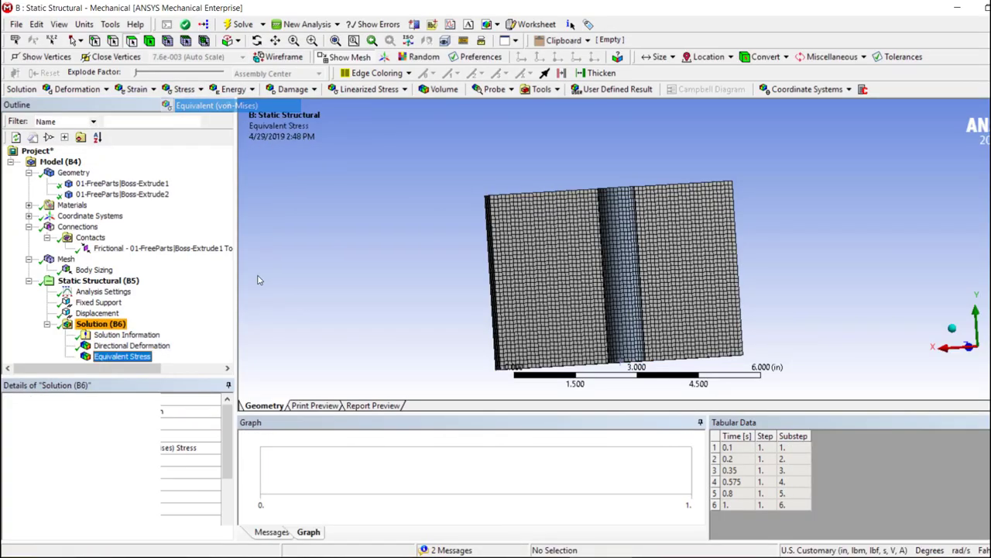
pyautogui.rightClick(142, 358)
pyautogui.click(197, 161)
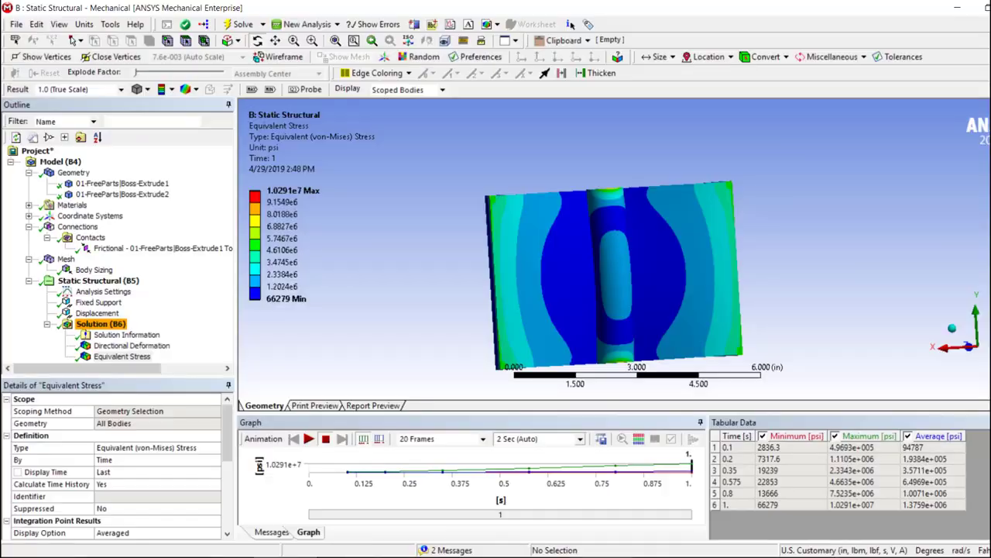
pyautogui.moveTo(269, 200)
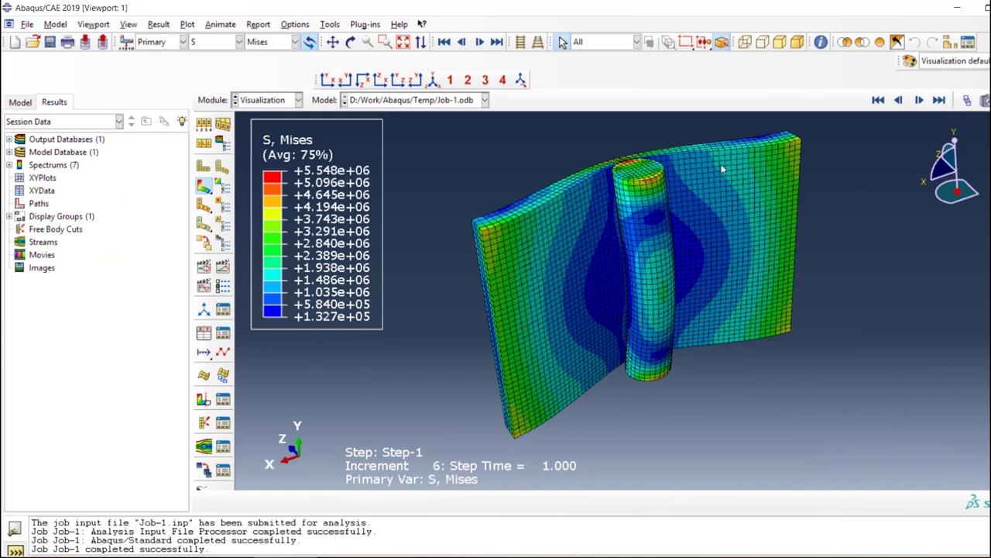
# Step: Switch to Abaqus/CAE and query the mesh of Job-1.odb for its node count, element count and element type
pyautogui.click(17, 104)
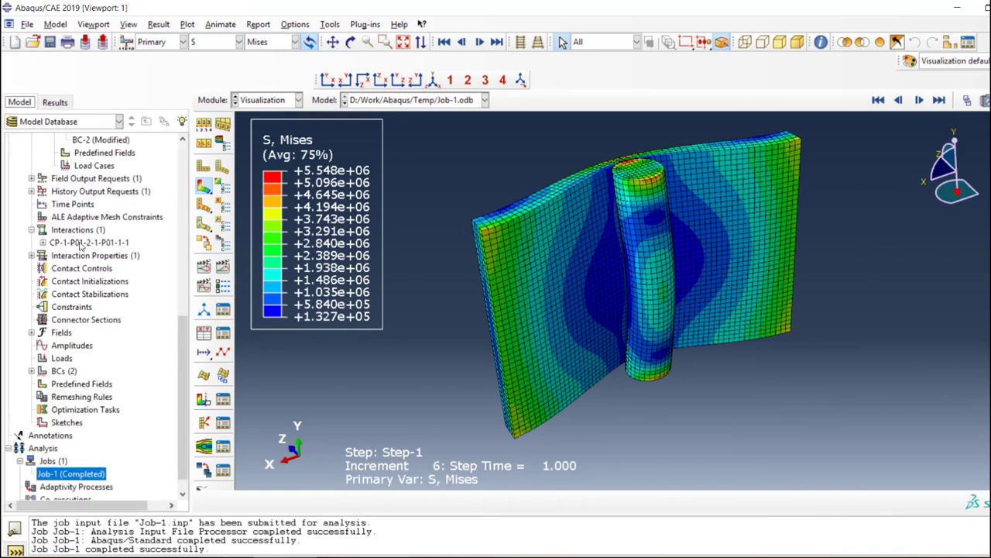
pyautogui.scroll(5, 8, 324)
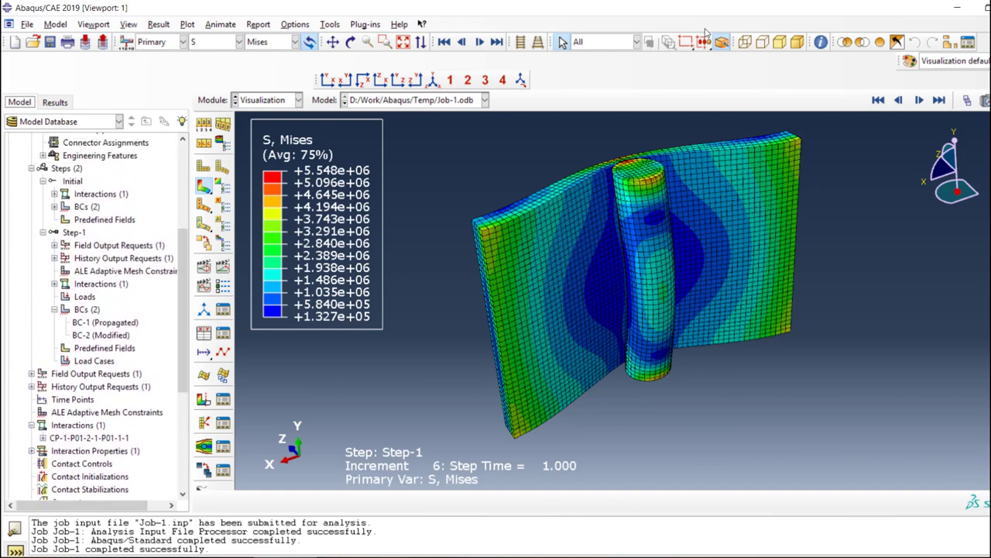
pyautogui.click(821, 42)
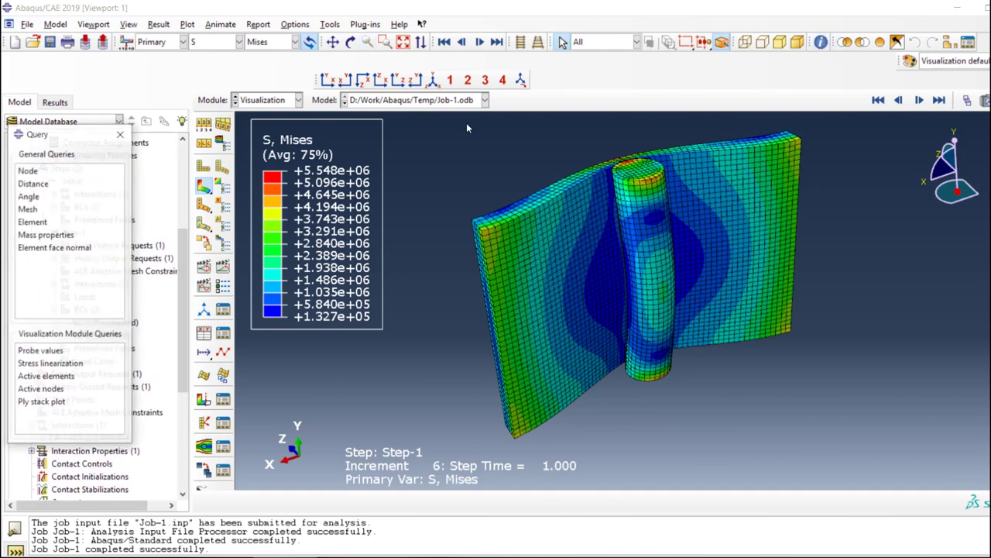
pyautogui.click(26, 210)
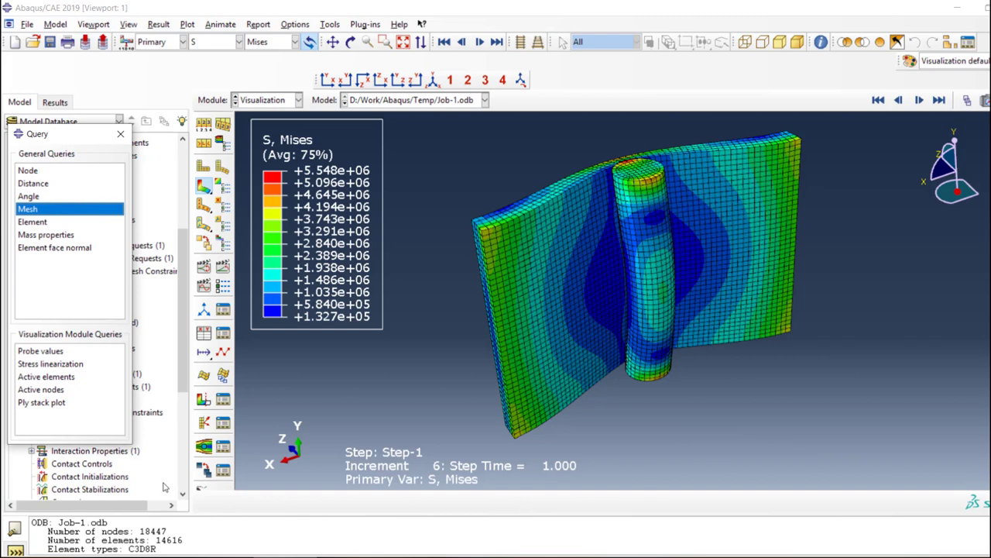
# Step: In the Mesh module, query the entire part P01-1 with a detailed report and examine its mesh statistics by element type
pyautogui.click(265, 100)
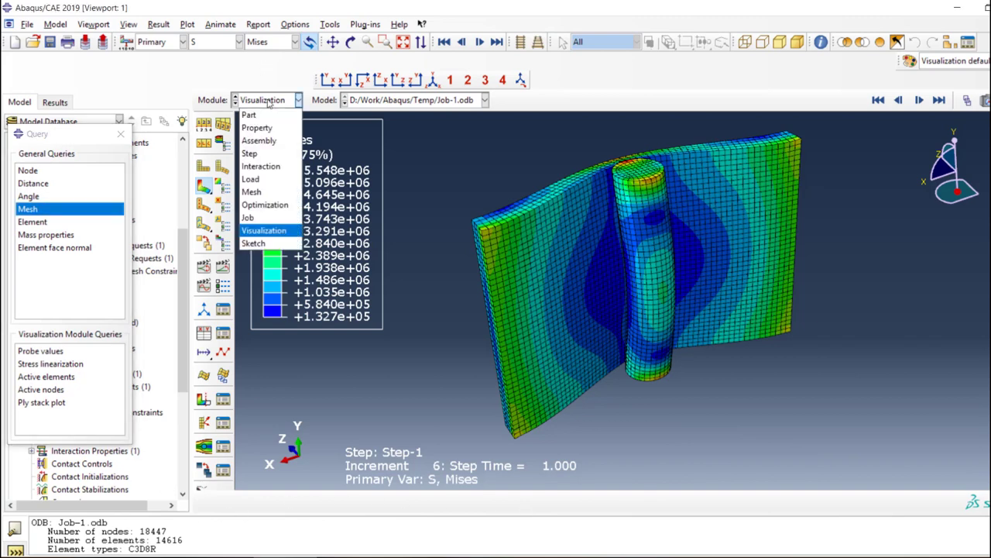
pyautogui.click(260, 195)
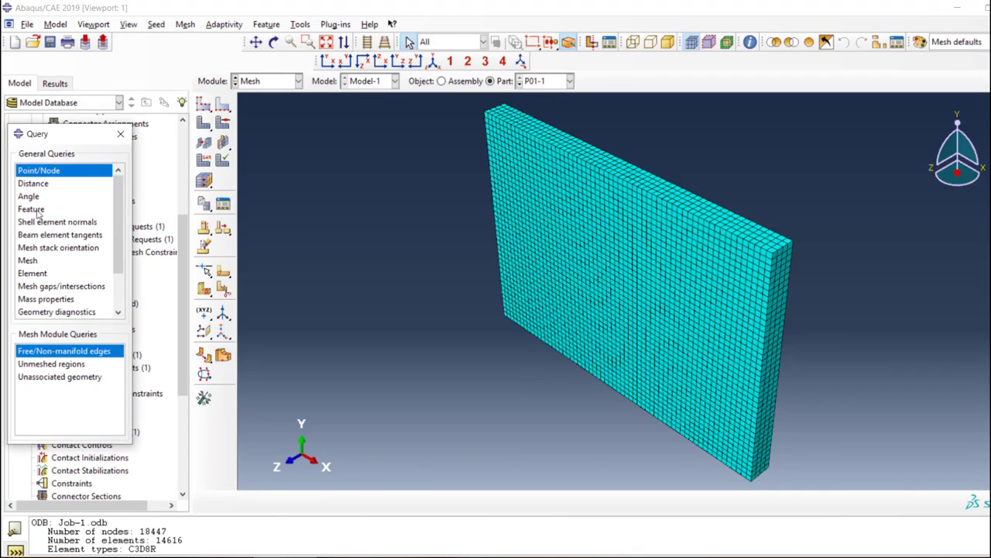
pyautogui.click(31, 260)
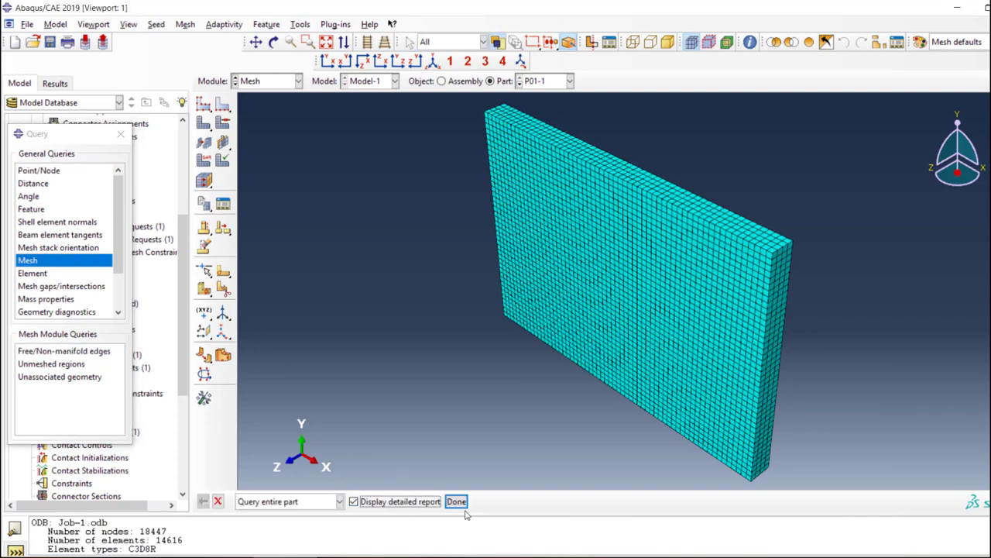
pyautogui.click(457, 503)
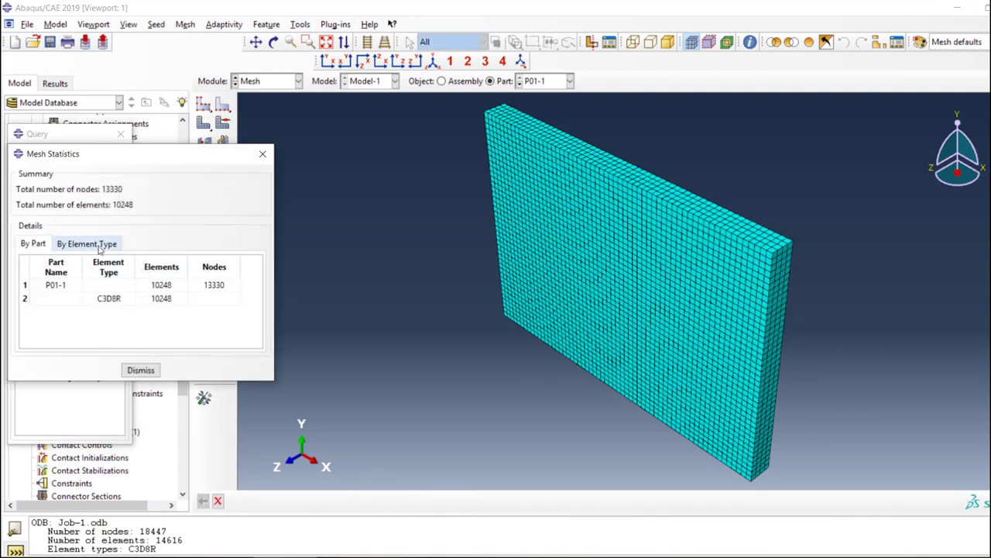
pyautogui.click(86, 243)
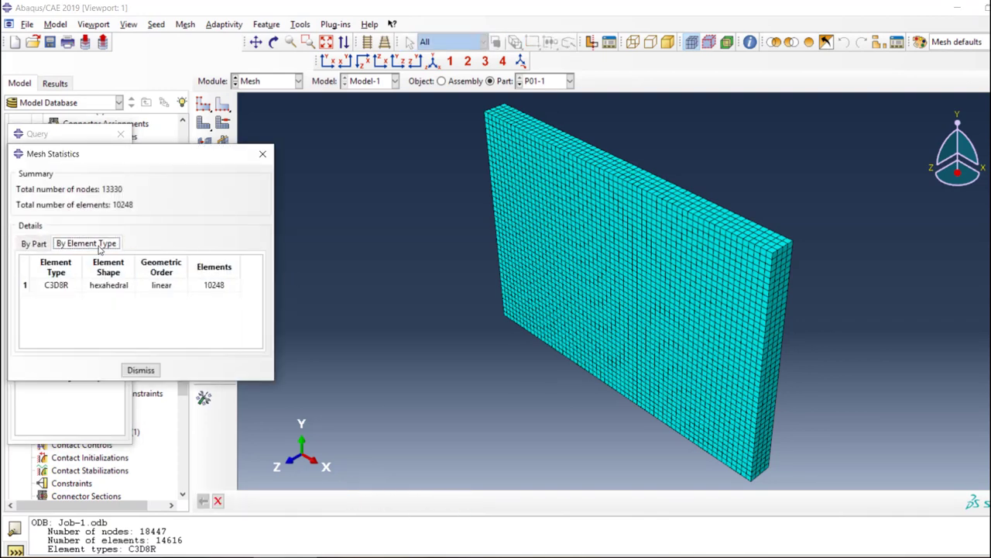
pyautogui.click(95, 289)
pyautogui.click(214, 288)
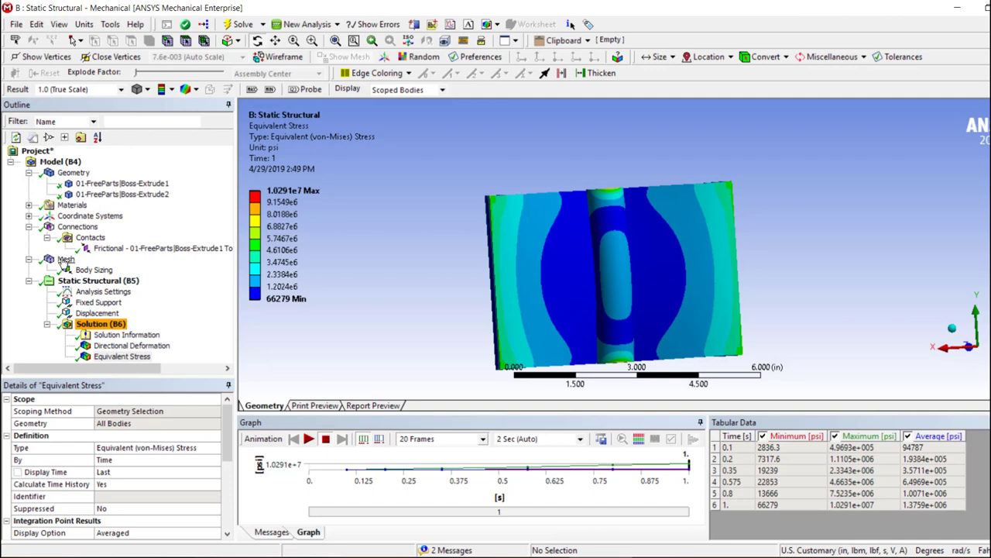
# Step: Switch to ANSYS Mechanical and examine the mesh's node and element statistics and the Body Sizing settings
pyautogui.click(67, 259)
pyautogui.moveTo(462, 315); pyautogui.dragTo(672, 304, button='middle')
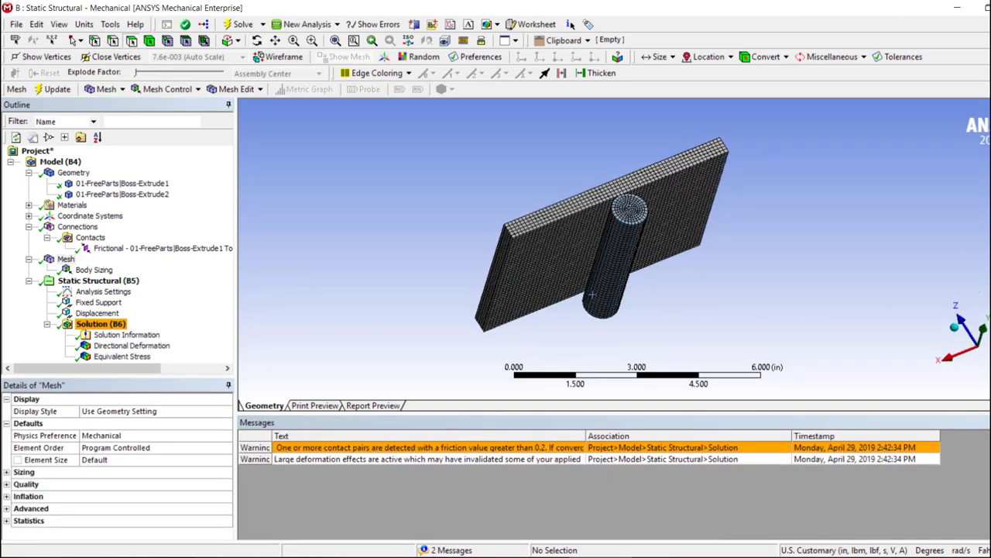
pyautogui.click(6, 520)
pyautogui.scroll(-1, 97, 484)
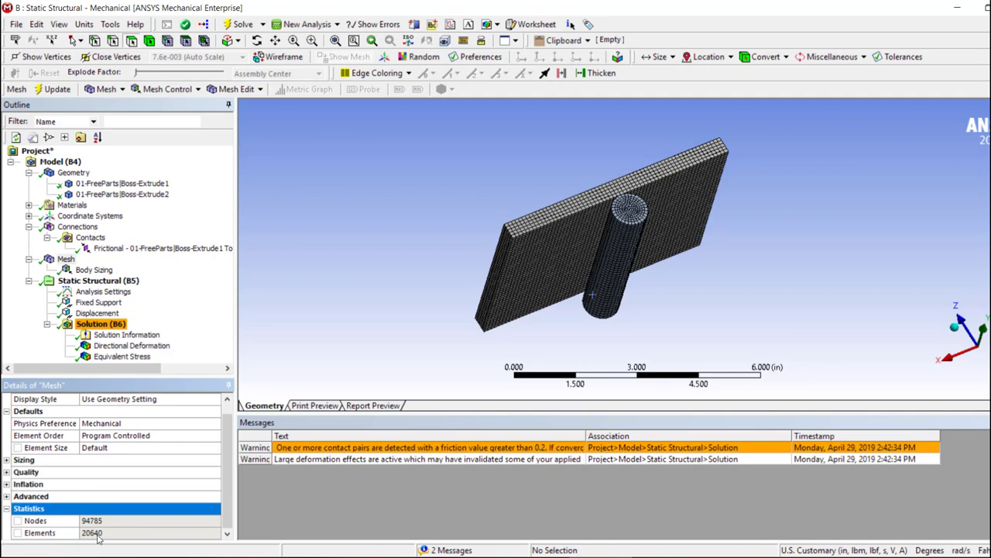
pyautogui.moveTo(589, 310); pyautogui.dragTo(647, 296, button='middle')
pyautogui.moveTo(624, 184); pyautogui.dragTo(598, 234, button='middle')
pyautogui.click(87, 271)
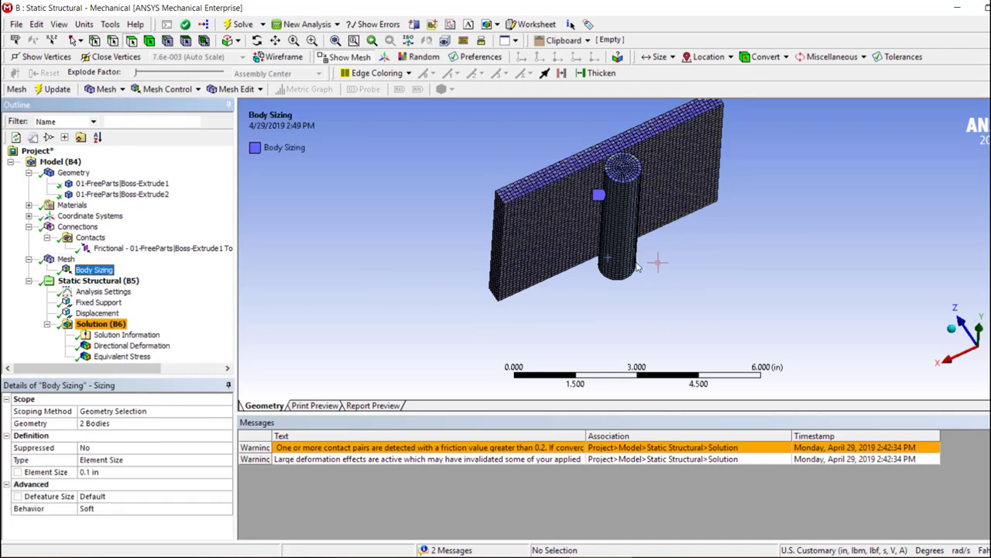
pyautogui.moveTo(642, 267)
pyautogui.mouseDown(button='middle')
pyautogui.moveTo(610, 266)
pyautogui.moveTo(608, 286)
pyautogui.mouseUp(button='middle')
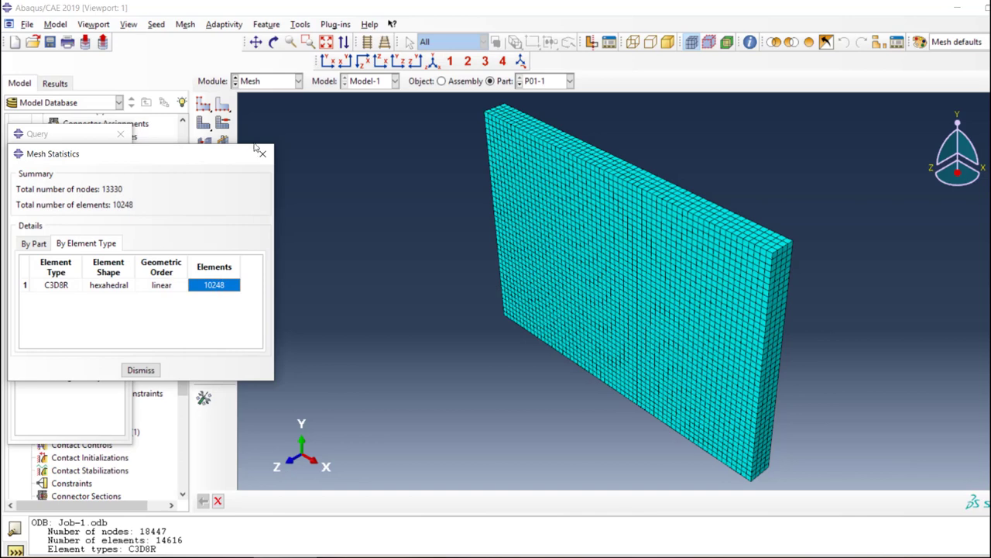
# Step: Switch to Abaqus/CAE, close the open query windows, query the entire part P01-1 again and examine its mesh by element type
pyautogui.click(262, 154)
pyautogui.click(120, 134)
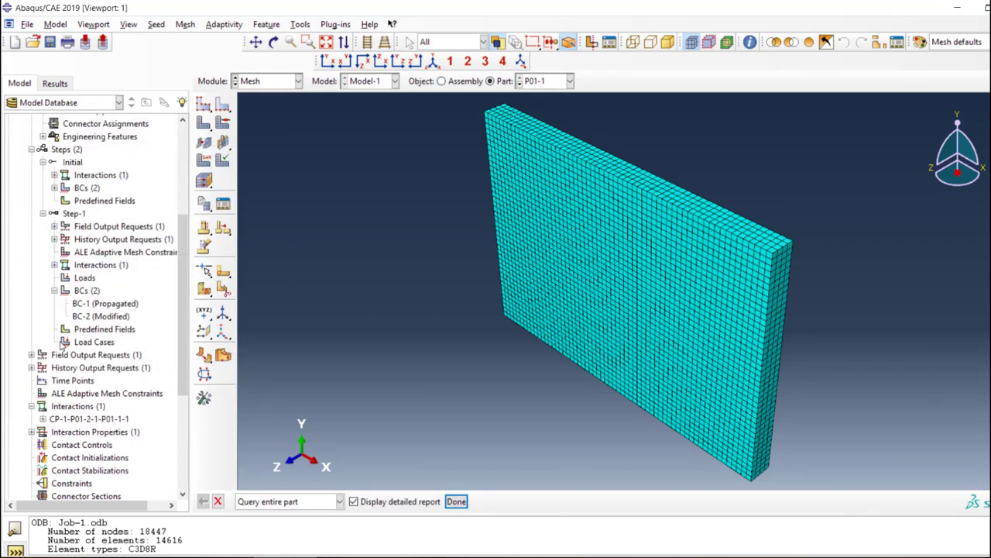
pyautogui.scroll(4, 60, 344)
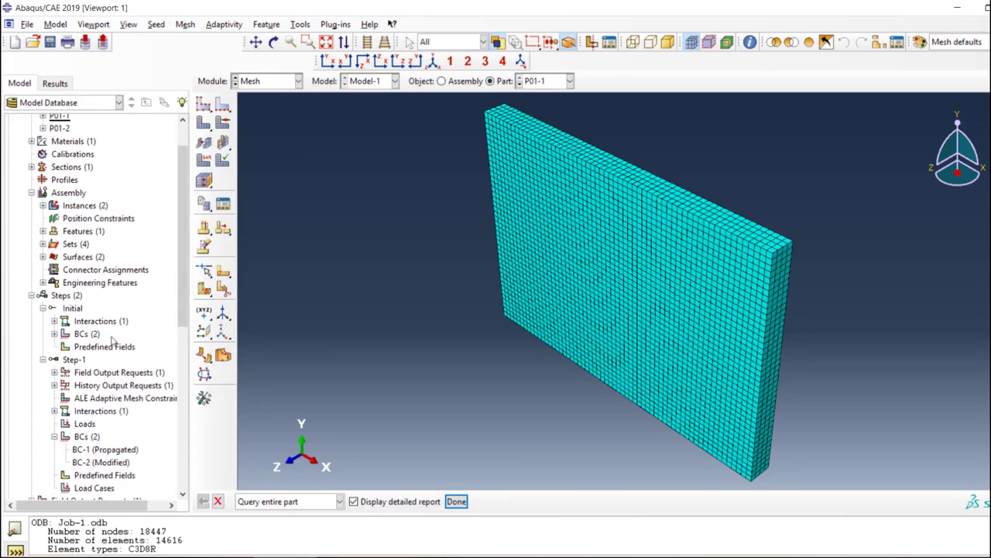
pyautogui.scroll(-9, 104, 353)
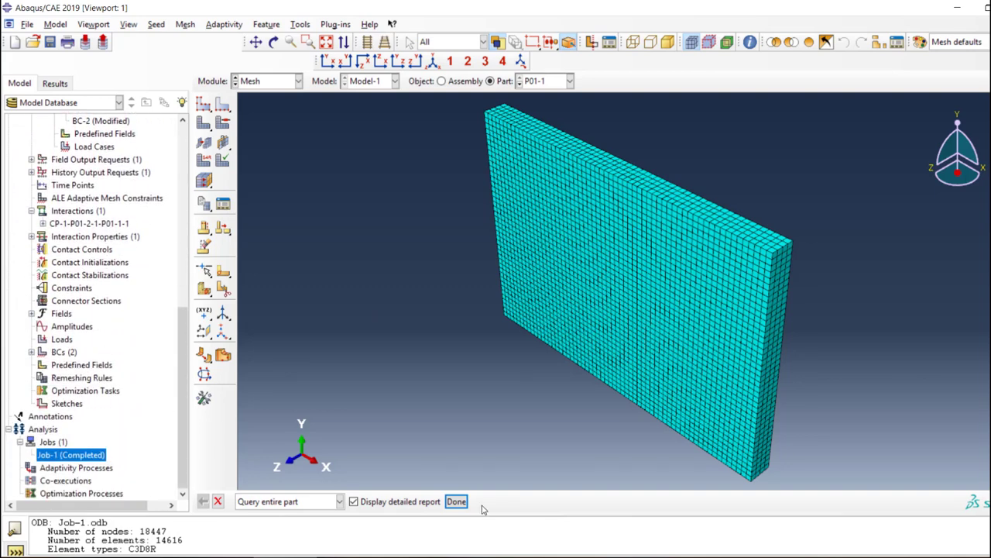
pyautogui.click(457, 501)
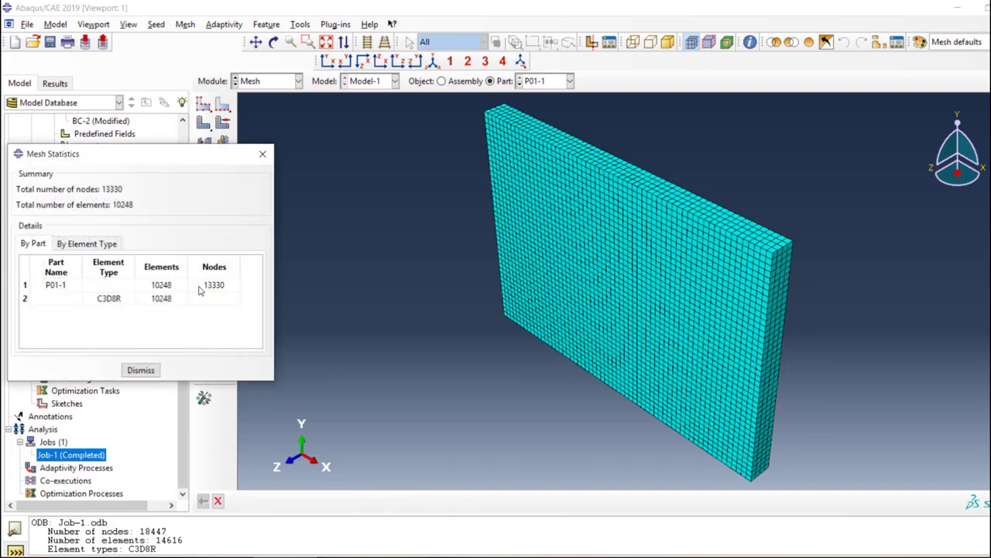
pyautogui.click(87, 243)
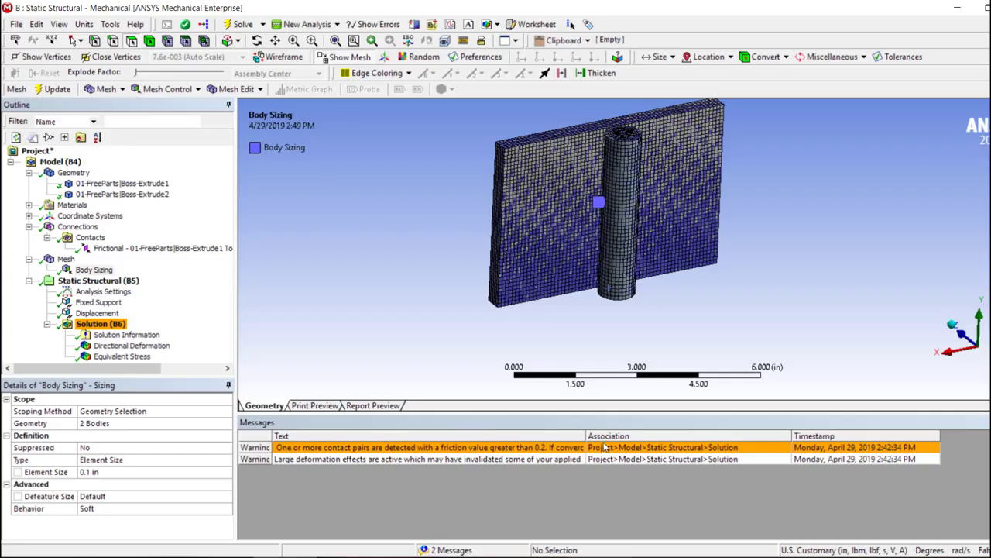
# Step: Compare the elapsed solution time in ANSYS Mechanical's Solution Information with the Job-1 Monitor's time summary, and close the monitor
pyautogui.moveTo(635, 227)
pyautogui.mouseDown(button='middle')
pyautogui.moveTo(631, 216)
pyautogui.moveTo(665, 251)
pyautogui.moveTo(682, 248)
pyautogui.moveTo(661, 246)
pyautogui.moveTo(675, 232)
pyautogui.moveTo(649, 224)
pyautogui.mouseUp(button='middle')
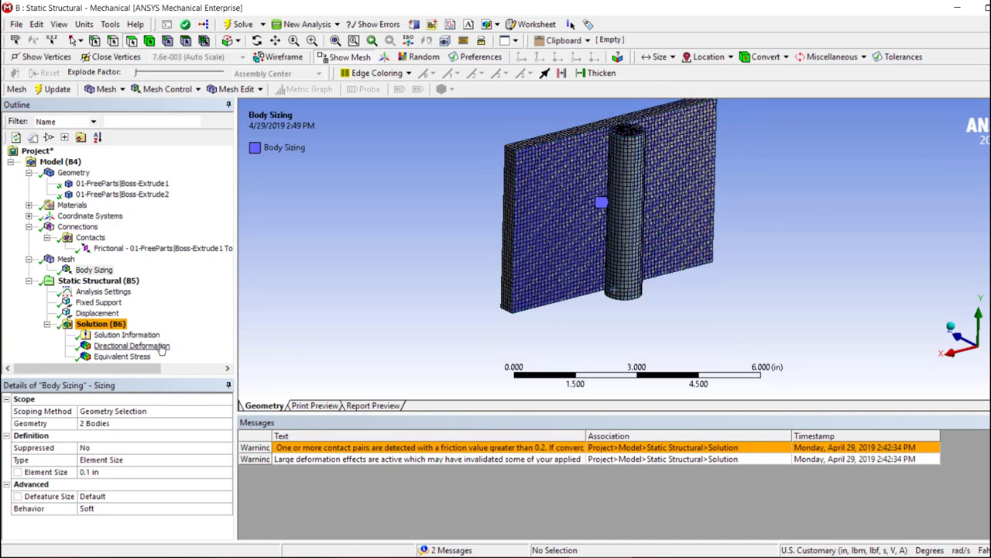
pyautogui.click(123, 334)
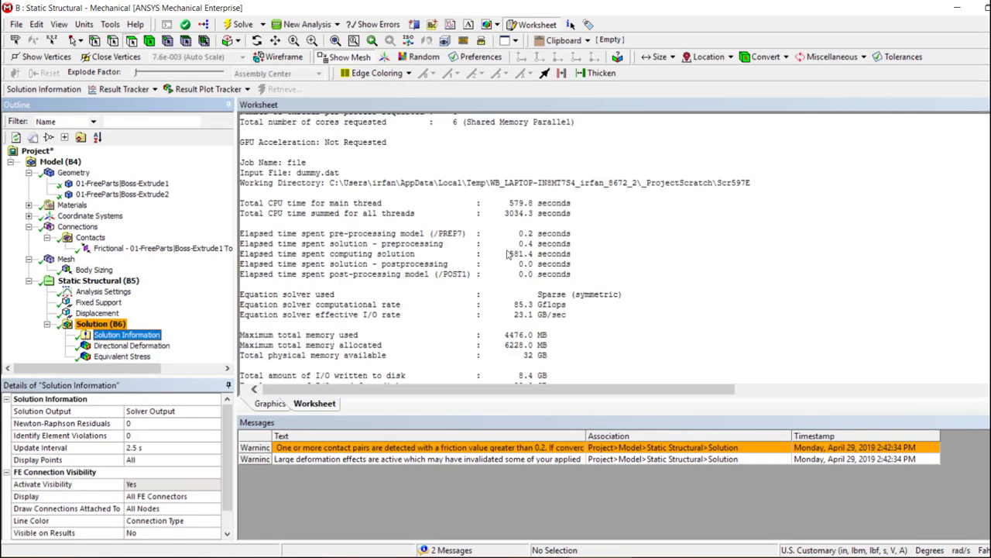
pyautogui.moveTo(507, 253); pyautogui.dragTo(573, 256)
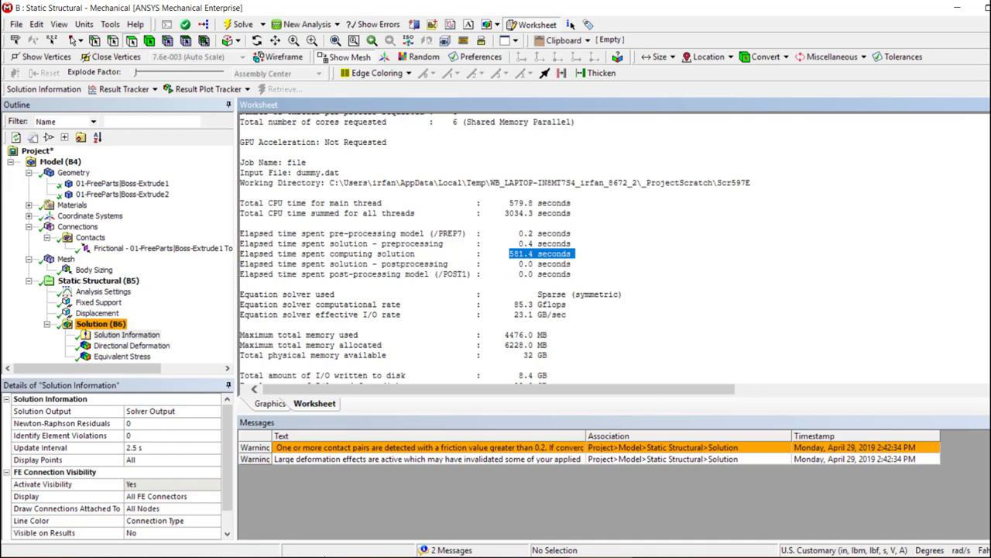
pyautogui.click(350, 556)
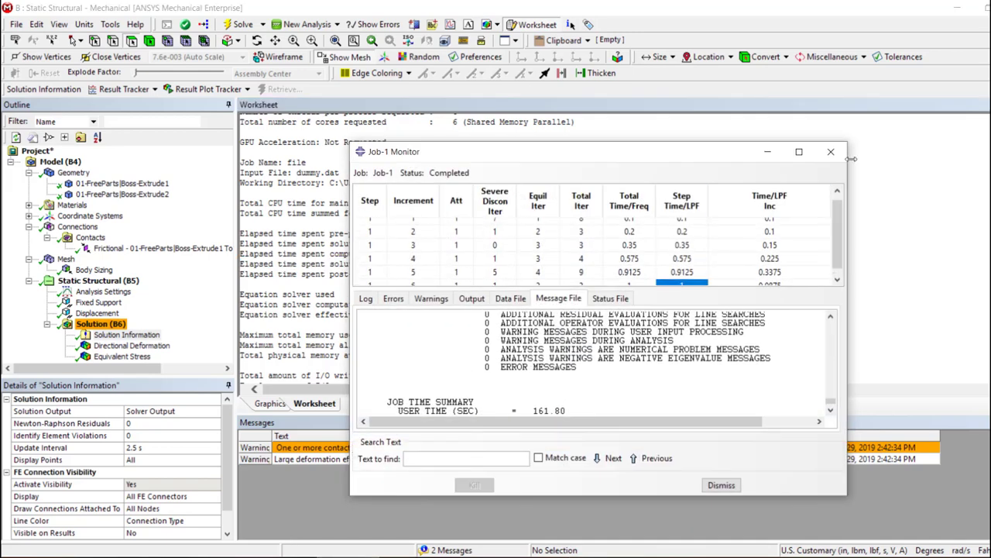
pyautogui.click(834, 154)
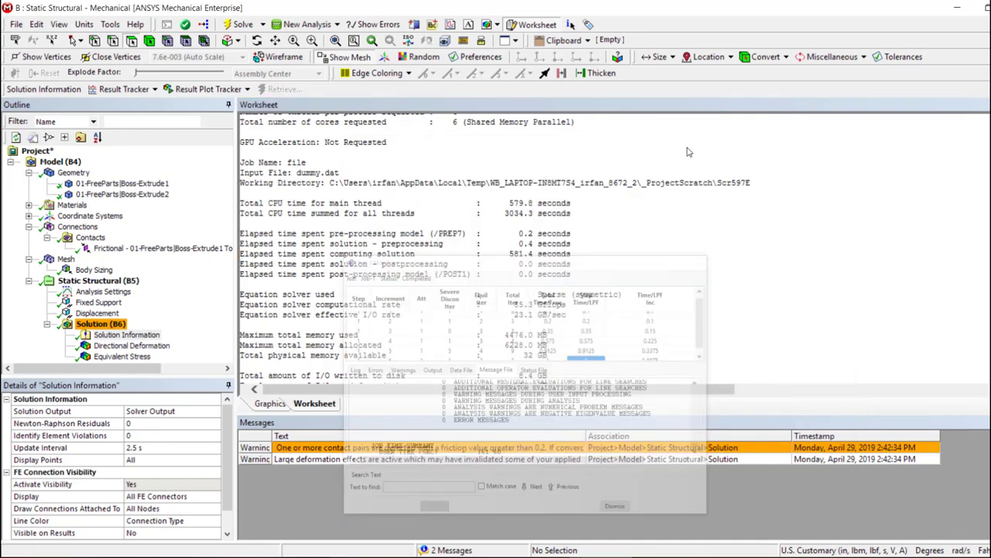
# Step: Set GPU acceleration to NVIDIA with 1 GPU device in the advanced solve process settings of My Computer
pyautogui.click(109, 24)
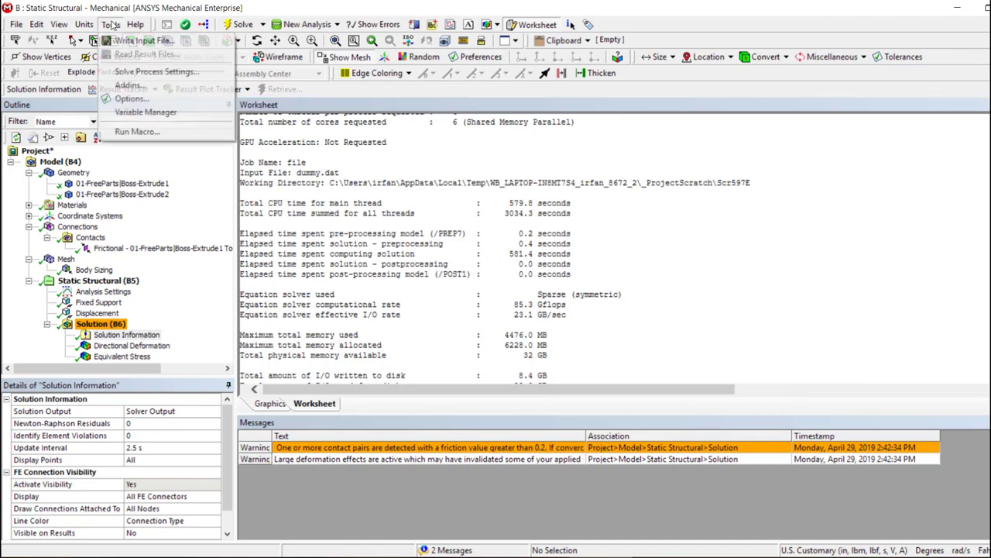
pyautogui.click(152, 72)
pyautogui.click(472, 276)
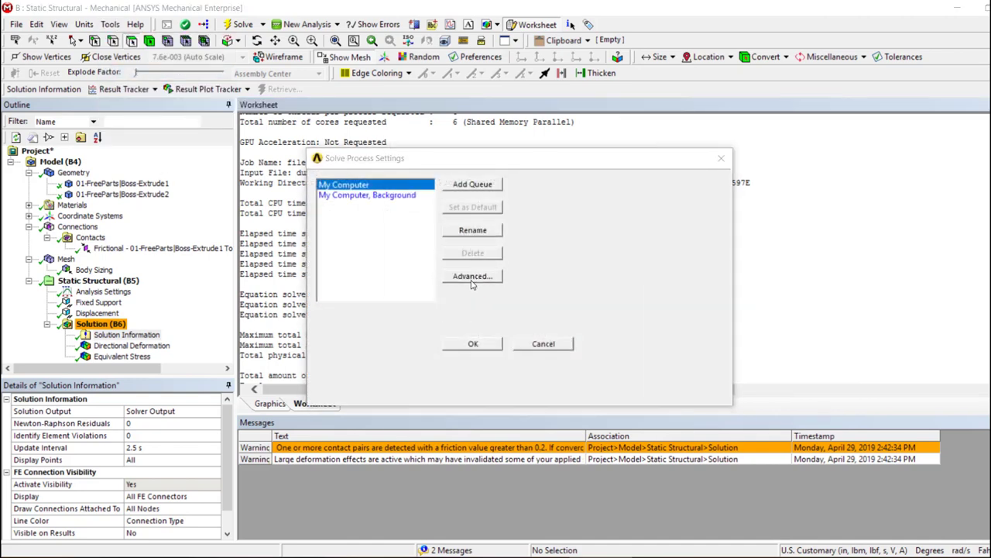
pyautogui.click(542, 145)
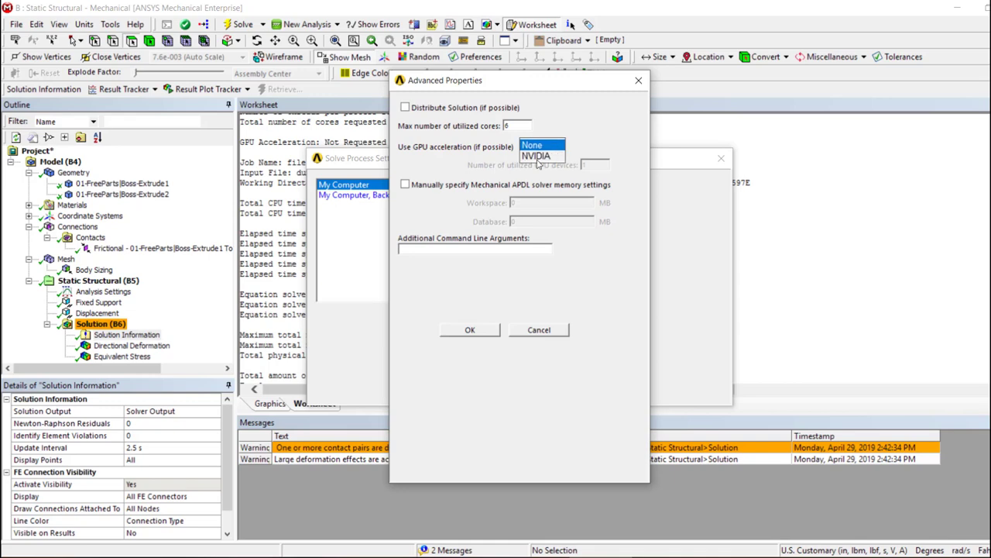
pyautogui.click(543, 154)
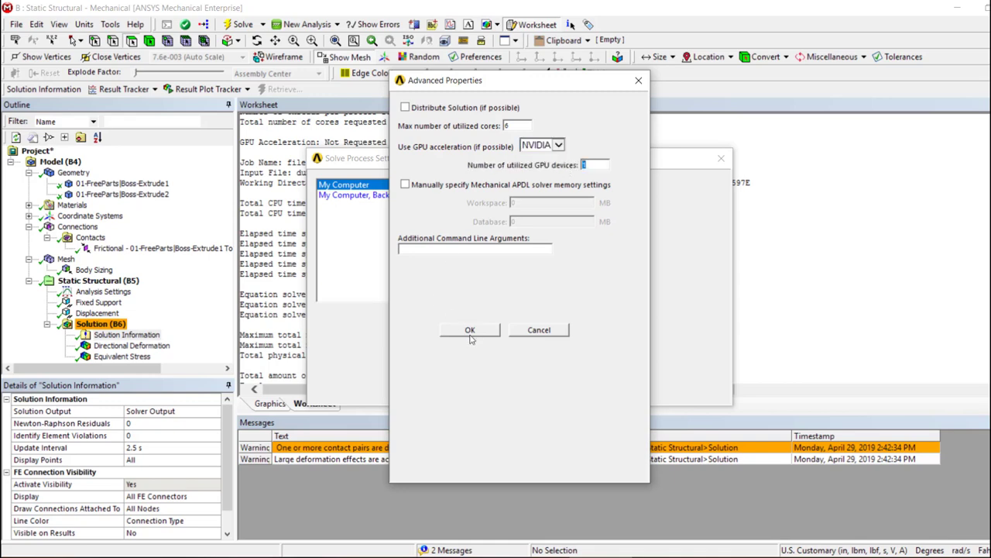
pyautogui.click(468, 330)
pyautogui.click(472, 344)
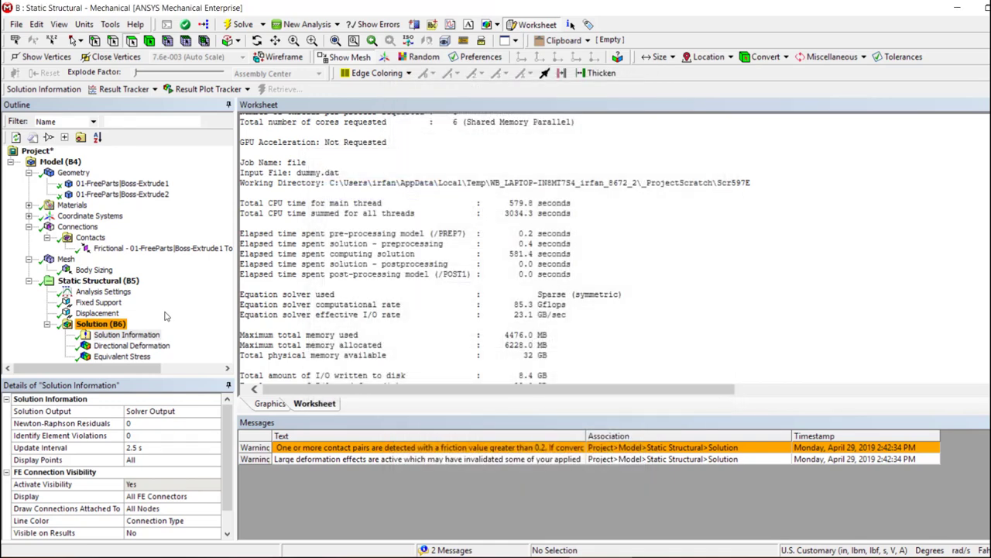
# Step: Clear the generated data of Solution (B6), including all results and restart points, and solve the analysis again
pyautogui.rightClick(106, 323)
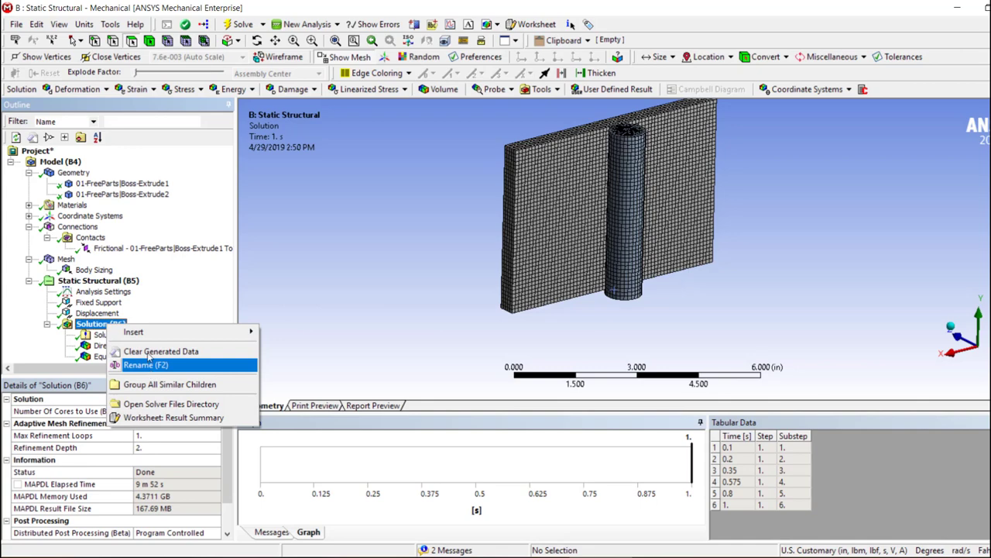
pyautogui.click(155, 352)
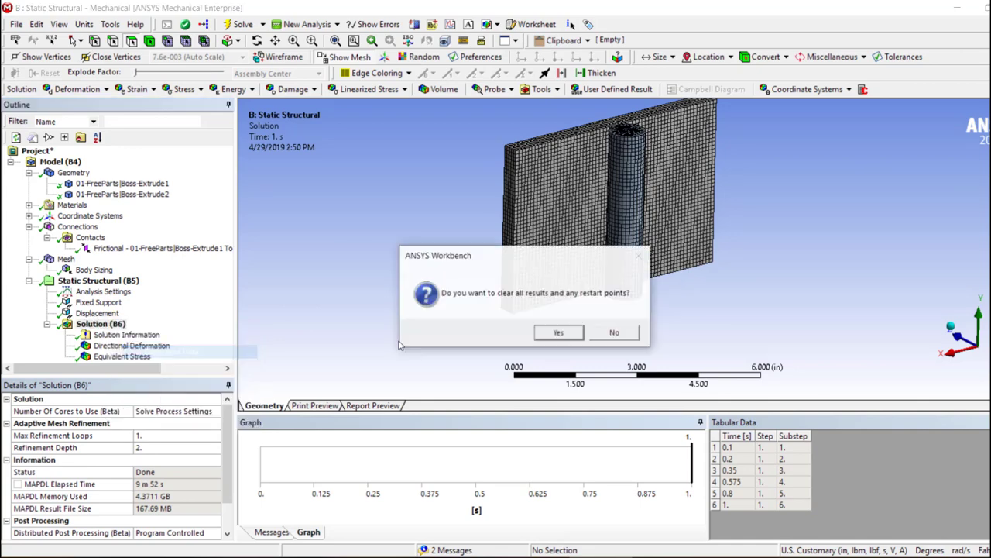
pyautogui.click(560, 333)
pyautogui.rightClick(91, 323)
pyautogui.click(147, 352)
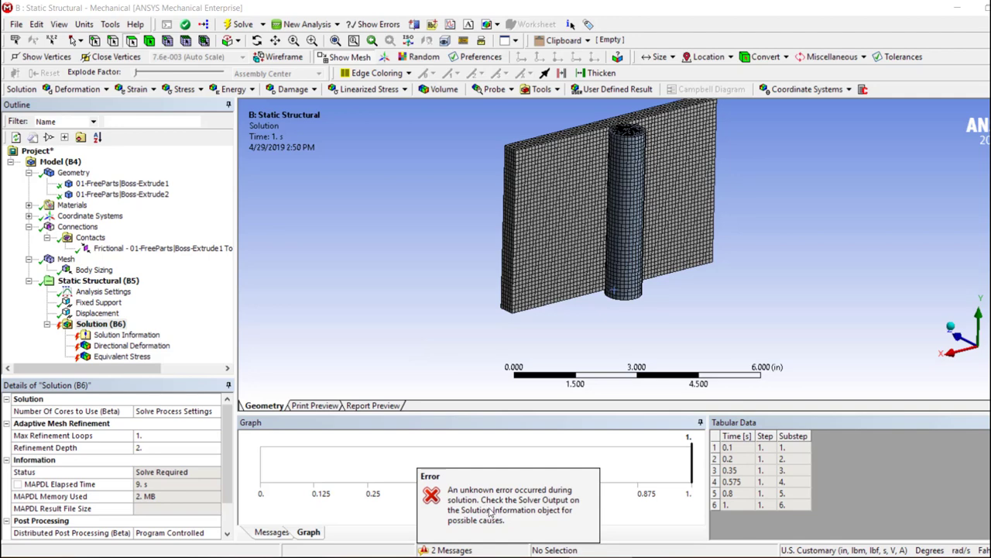
pyautogui.click(489, 512)
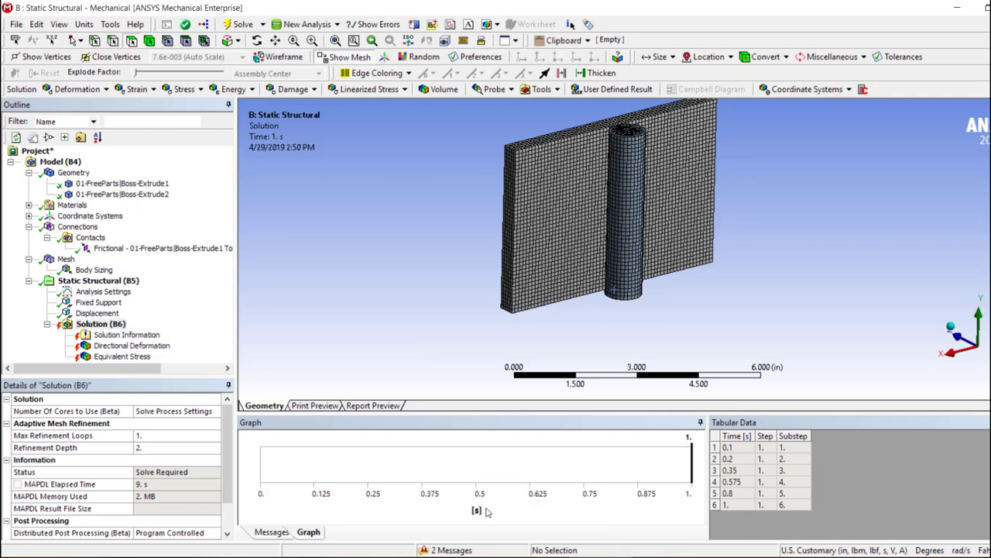
# Step: Examine the solver output in Solution Information for the cause of the solution error and the GPU requirements
pyautogui.click(126, 335)
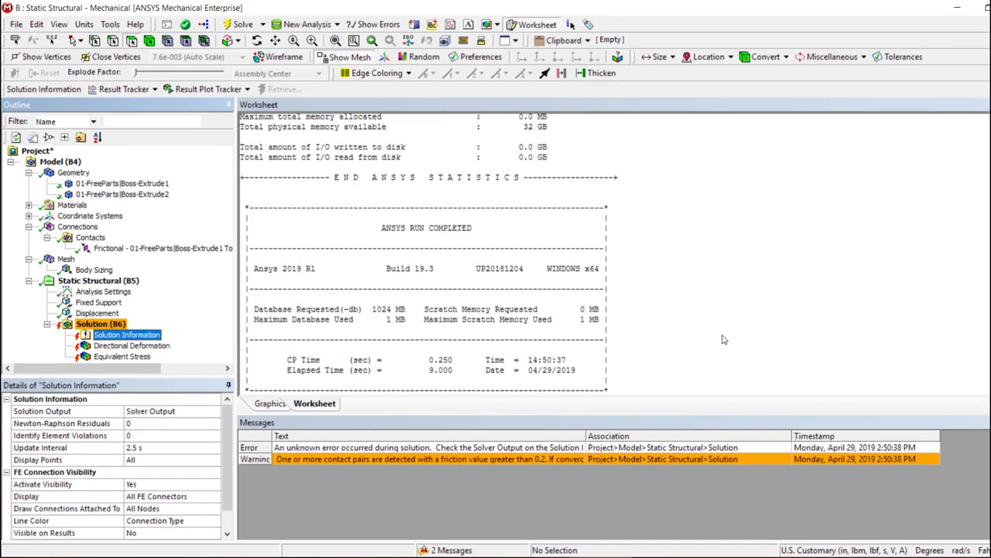
pyautogui.scroll(10, 724, 339)
pyautogui.scroll(-1, 714, 357)
pyautogui.scroll(5, 581, 325)
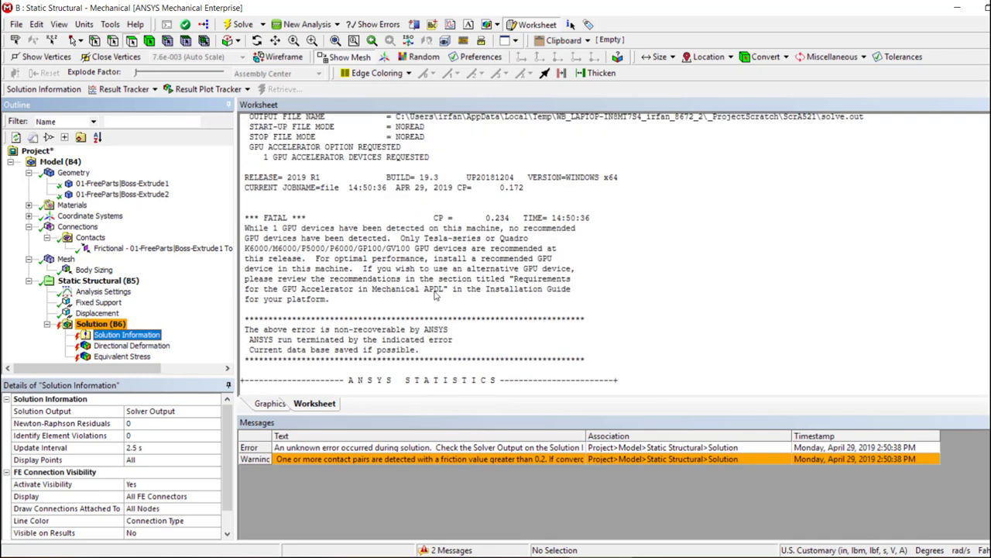
pyautogui.moveTo(244, 229); pyautogui.dragTo(258, 249)
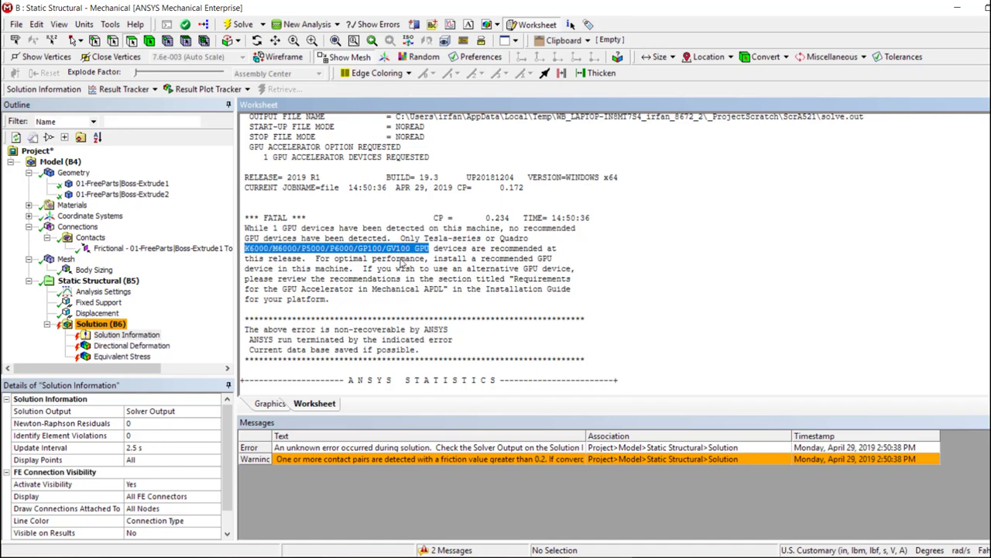
pyautogui.click(504, 273)
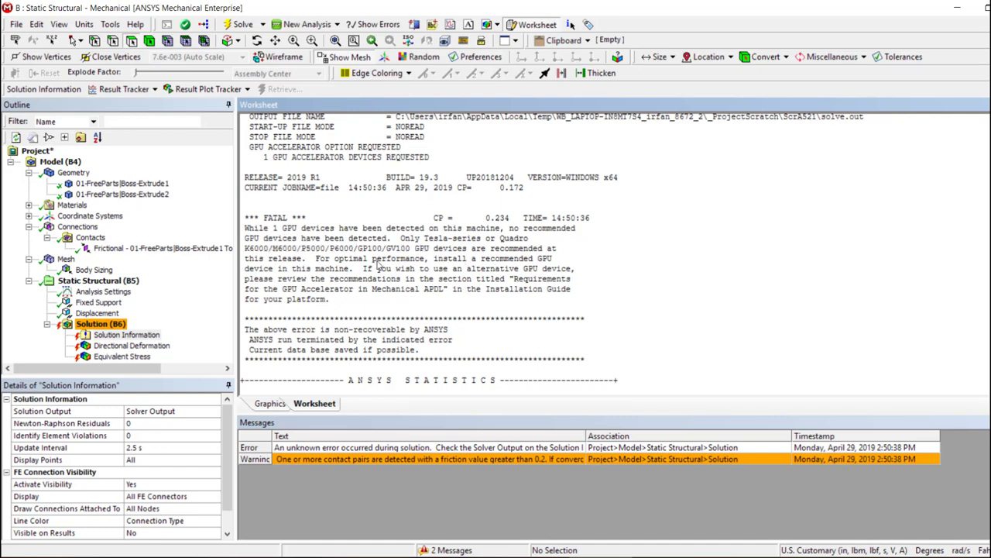
pyautogui.scroll(1, 380, 266)
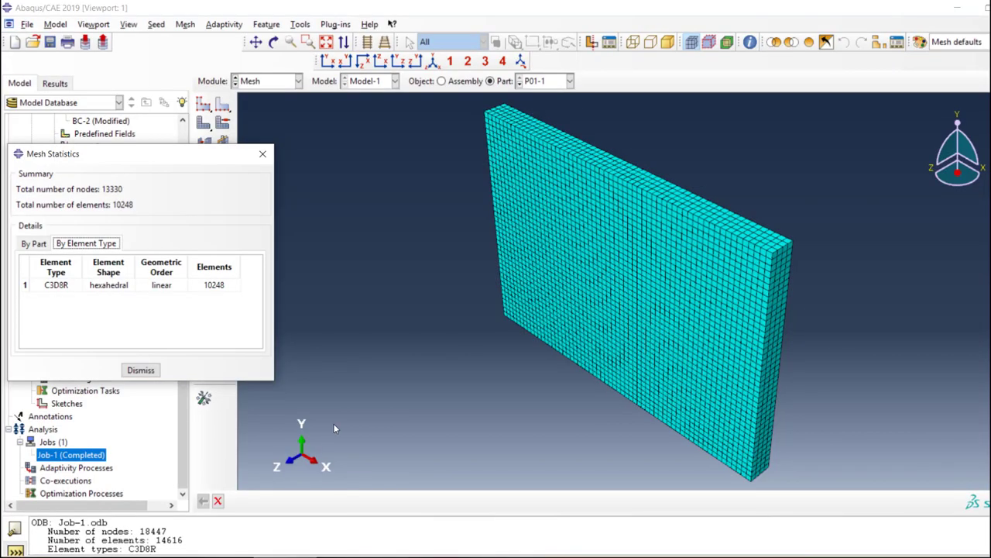
# Step: Switch to Abaqus/CAE, dismiss the mesh statistics and enable GPGPU acceleration in the parallelization settings of Job-1
pyautogui.click(140, 370)
pyautogui.rightClick(92, 457)
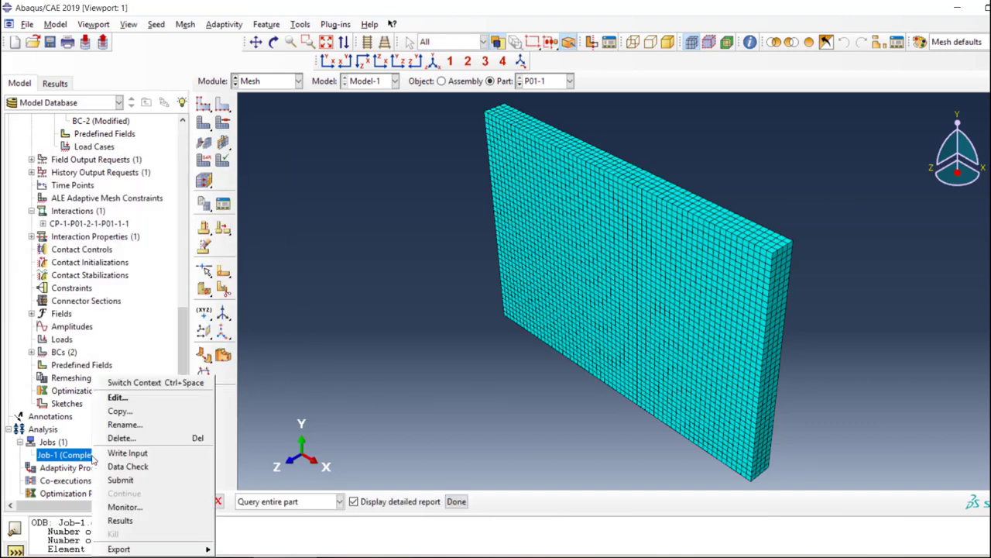
pyautogui.click(124, 397)
pyautogui.click(157, 271)
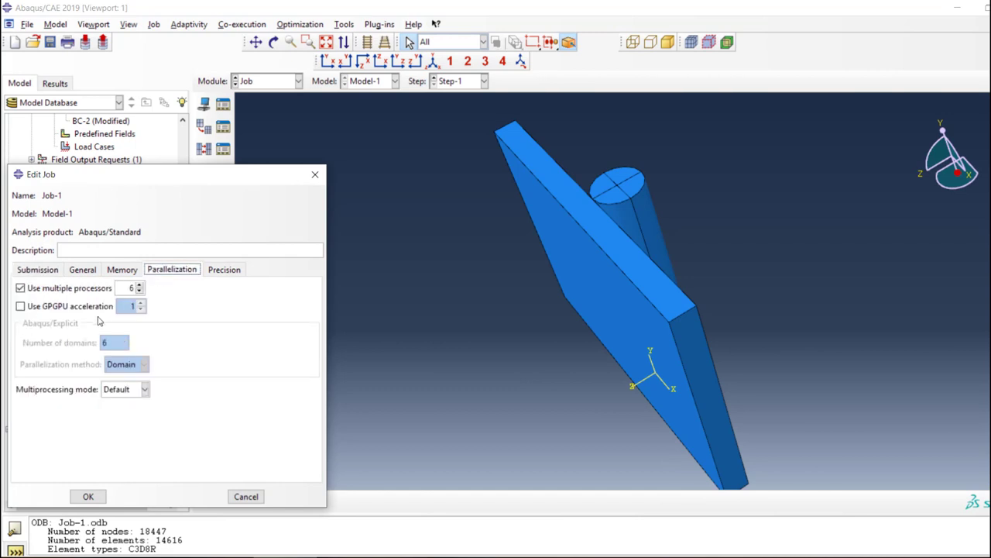
pyautogui.click(98, 307)
pyautogui.click(92, 496)
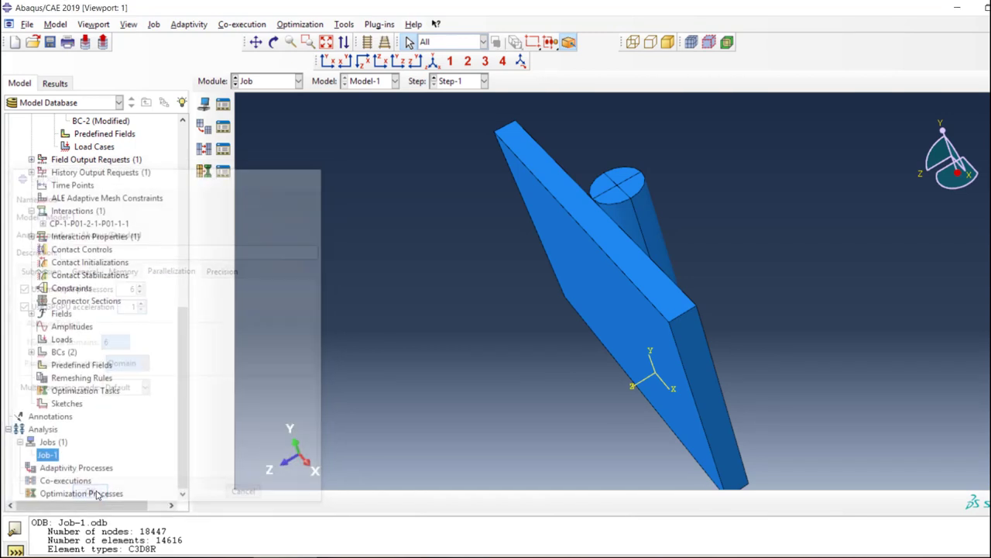
# Step: Submit Job-1, overwriting its existing job files, and monitor its increments alongside the GPU performance in Task Manager
pyautogui.rightClick(46, 455)
pyautogui.click(74, 481)
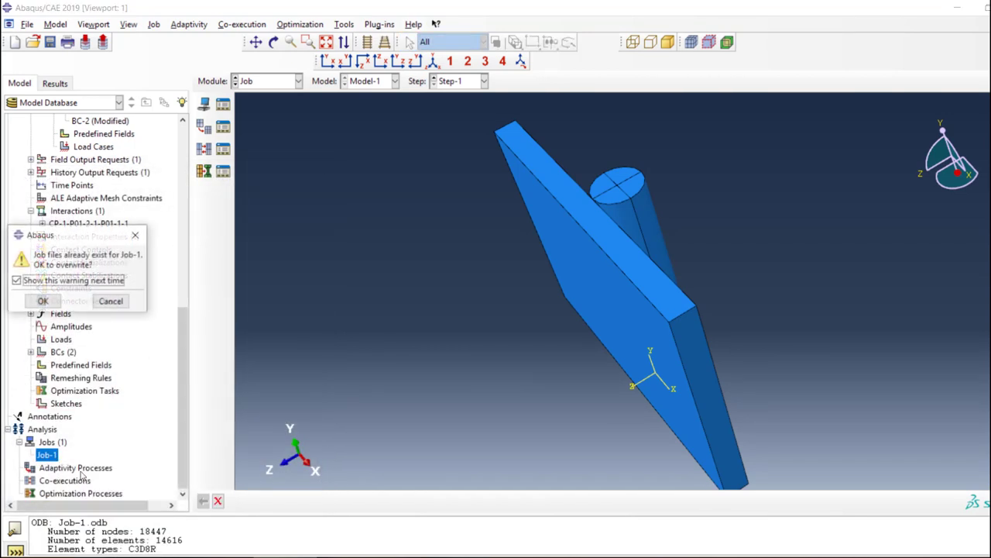
pyautogui.click(44, 302)
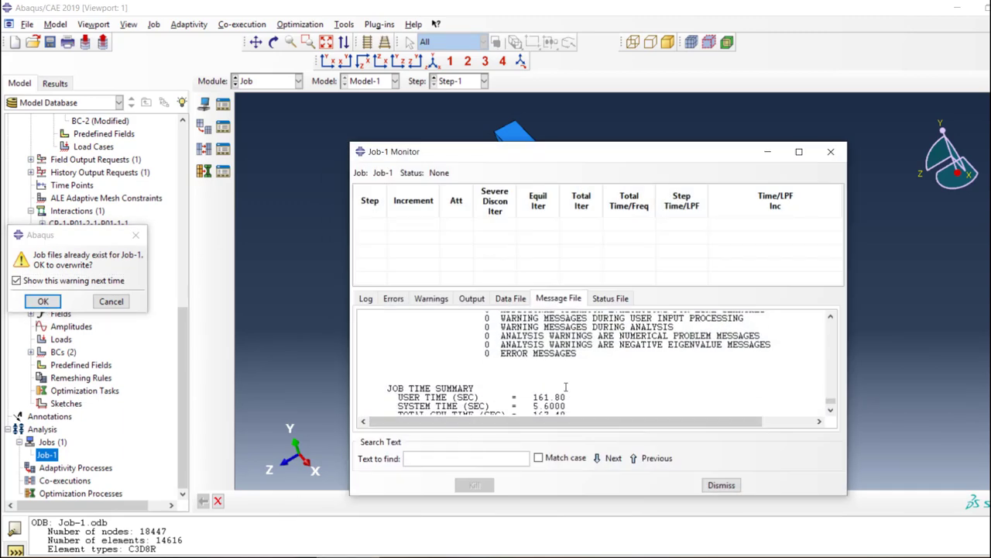
pyautogui.click(721, 485)
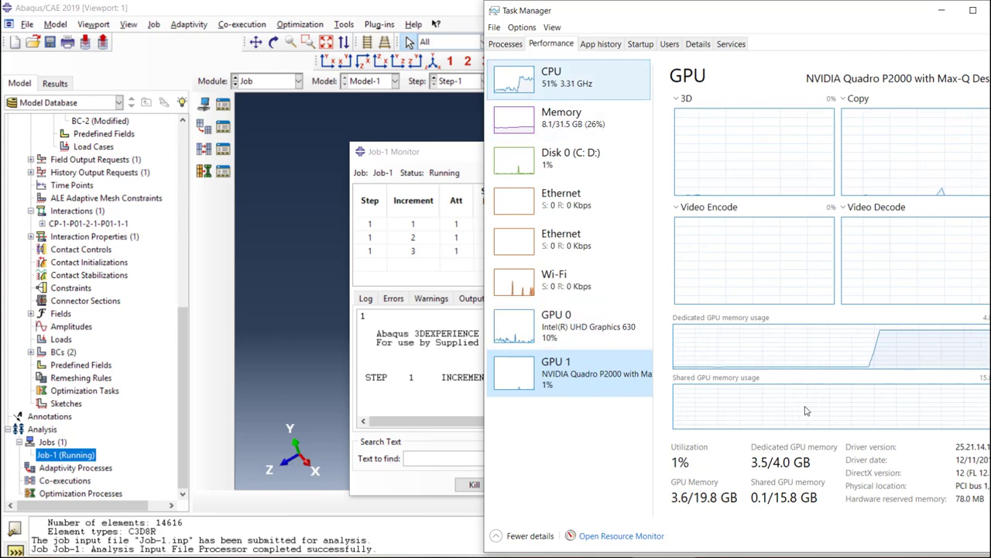
pyautogui.click(462, 302)
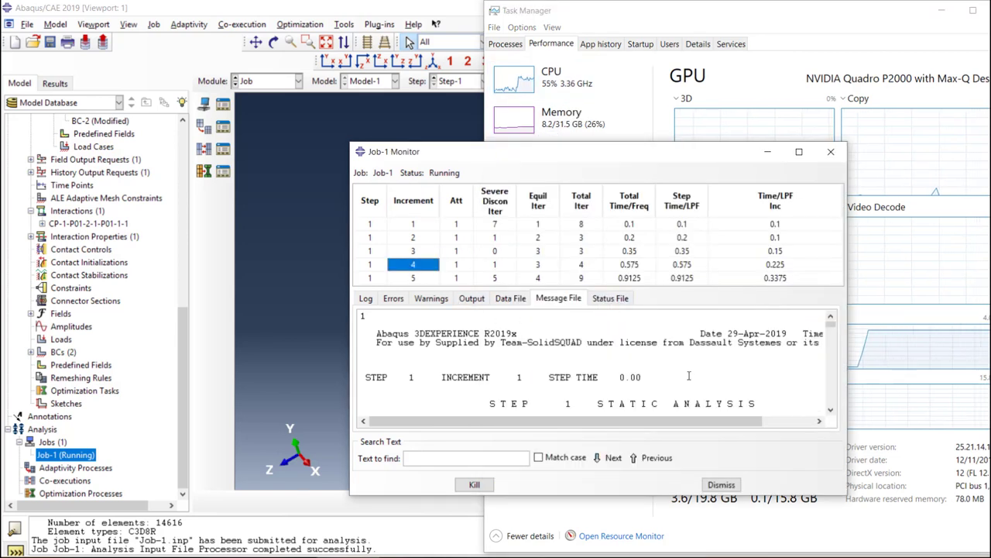
# Step: Read through the convergence tolerances, time incrementation controls and direct solver entries in Job-1's message file
pyautogui.scroll(-4, 666, 377)
pyautogui.scroll(-8, 666, 377)
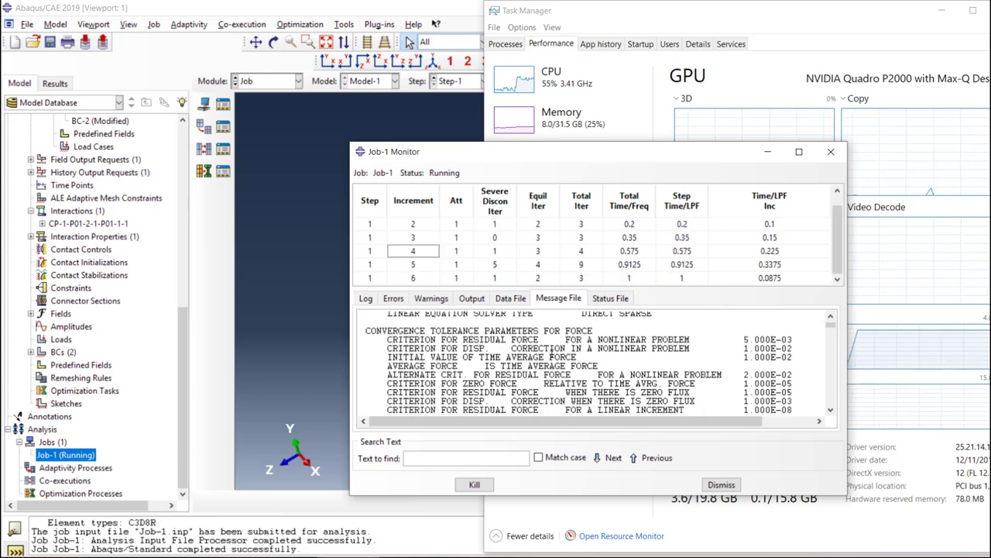
pyautogui.scroll(-6, 534, 361)
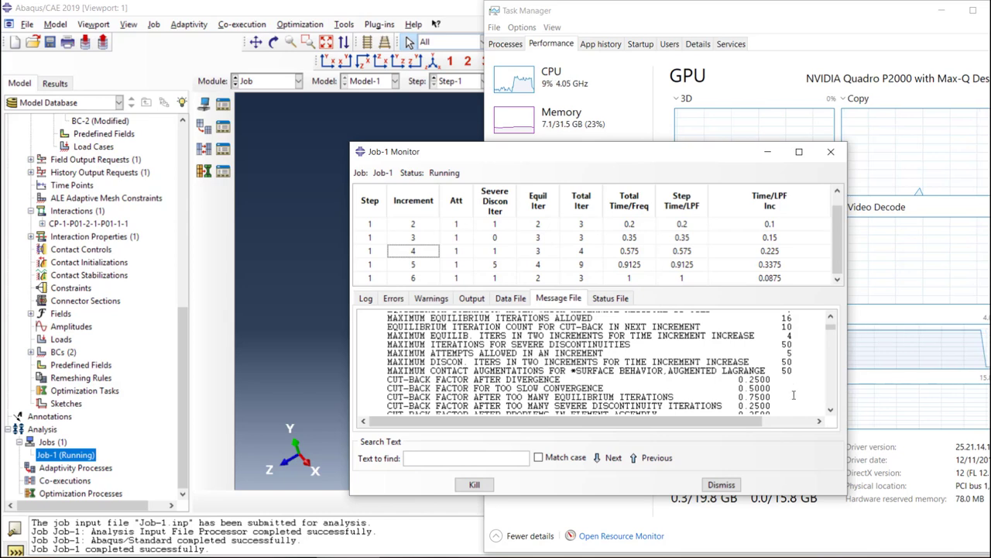
pyautogui.scroll(-10, 780, 372)
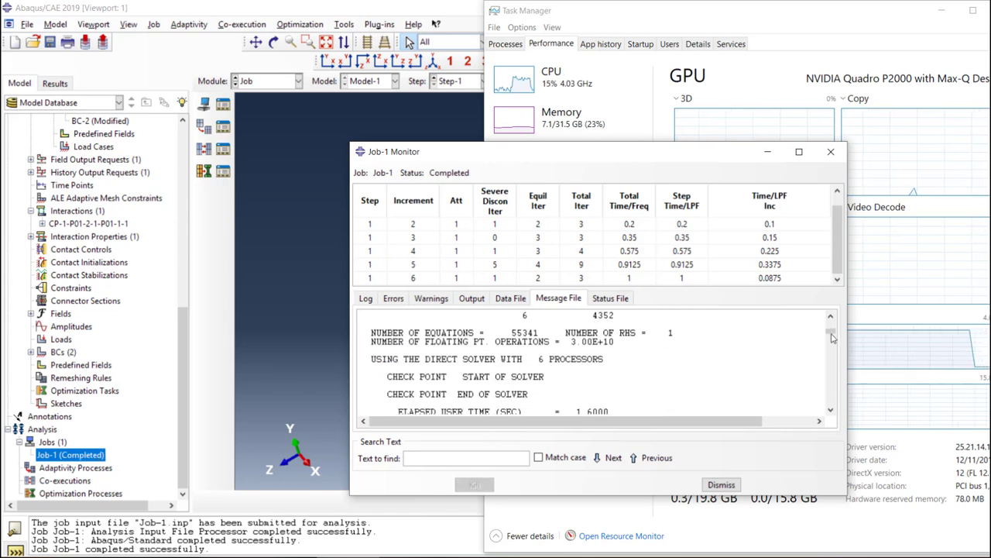
pyautogui.moveTo(830, 332); pyautogui.dragTo(834, 307)
pyautogui.scroll(-15, 830, 333)
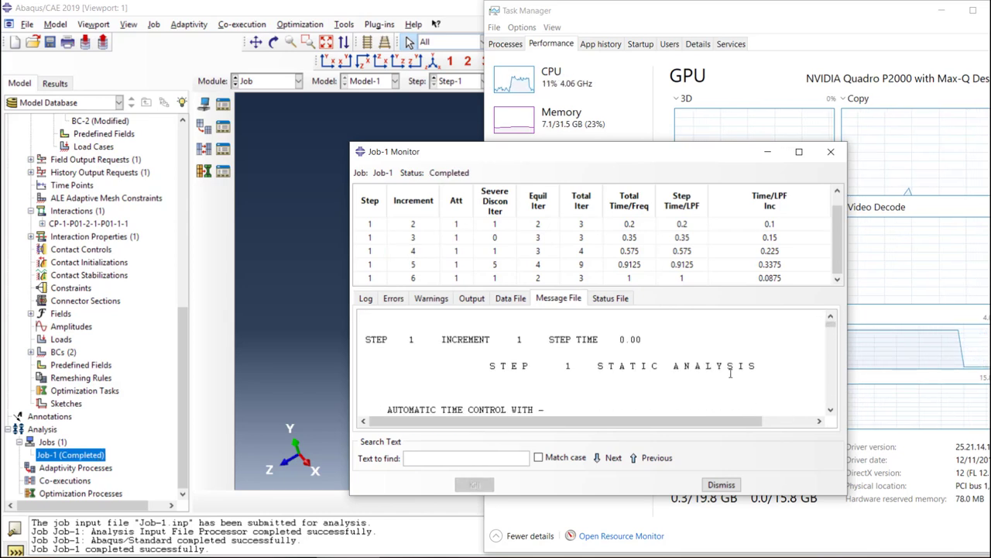
# Step: Maximize the Job-1 monitor and examine the message file for the processor count, equation solver and GPU solver acceleration entries
pyautogui.click(798, 151)
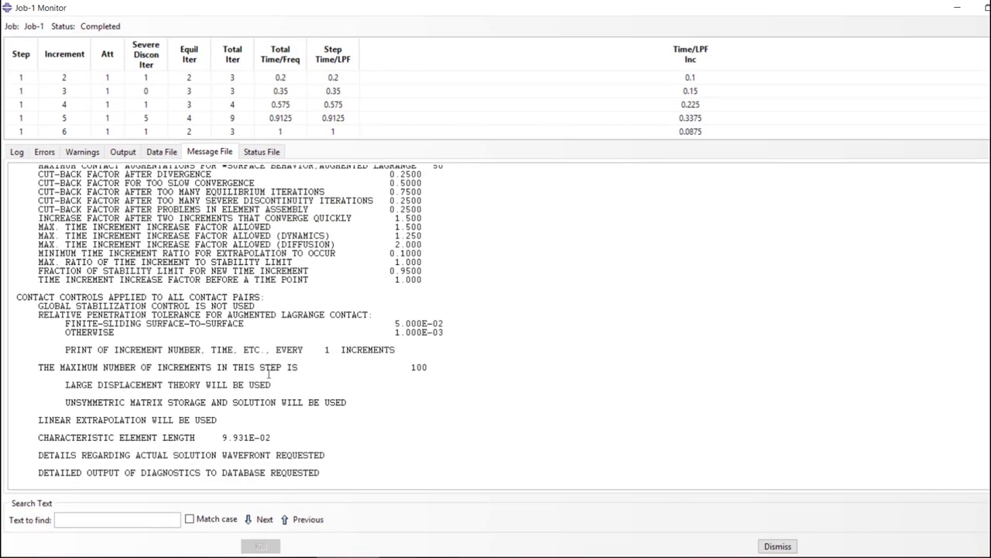
pyautogui.scroll(-7, 312, 382)
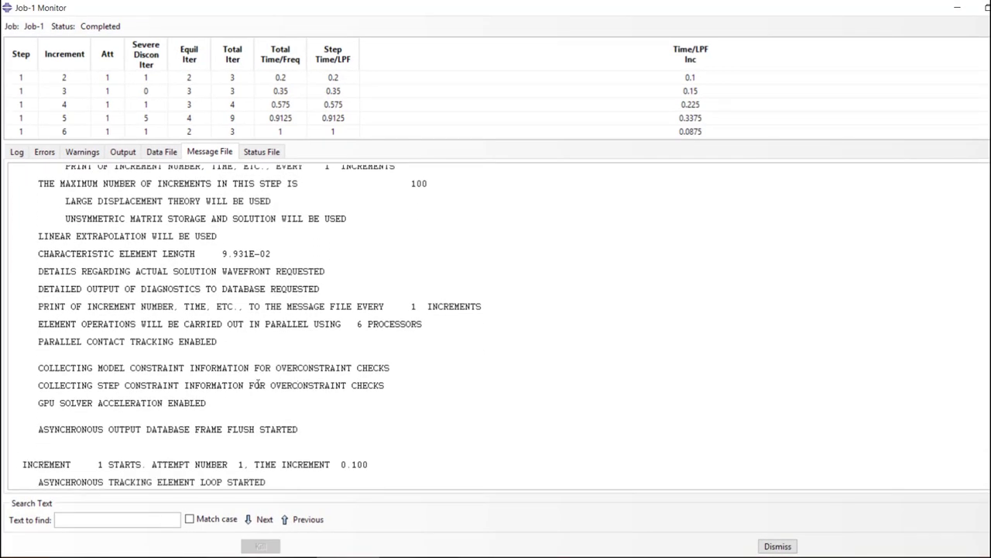
pyautogui.scroll(-2, 256, 385)
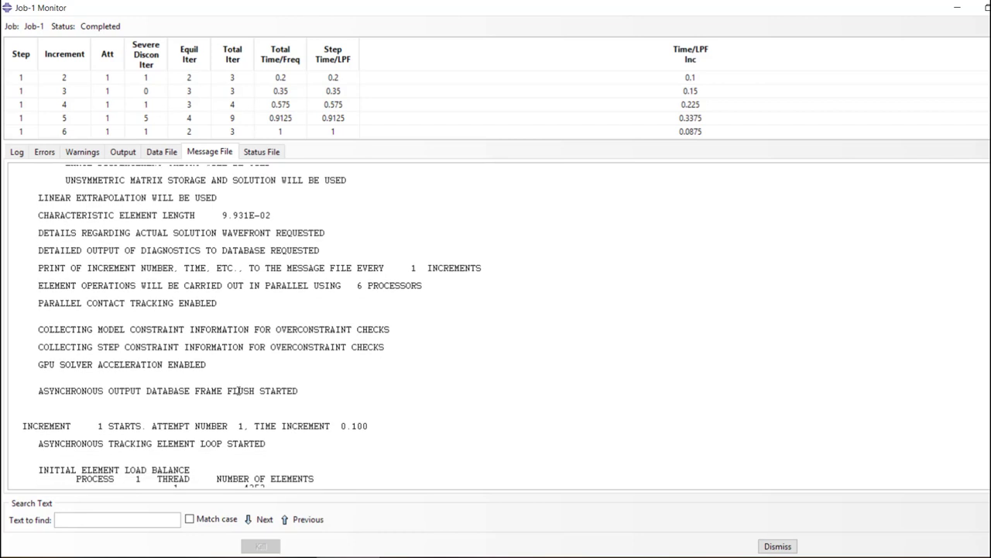
pyautogui.scroll(-7, 240, 391)
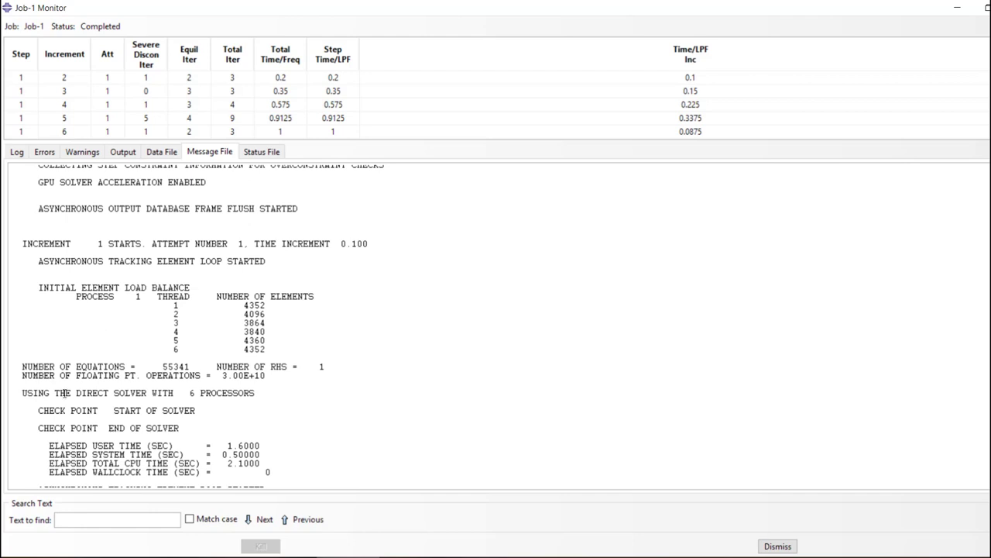
pyautogui.moveTo(23, 392); pyautogui.dragTo(217, 402)
pyautogui.click(388, 436)
pyautogui.scroll(-4, 294, 417)
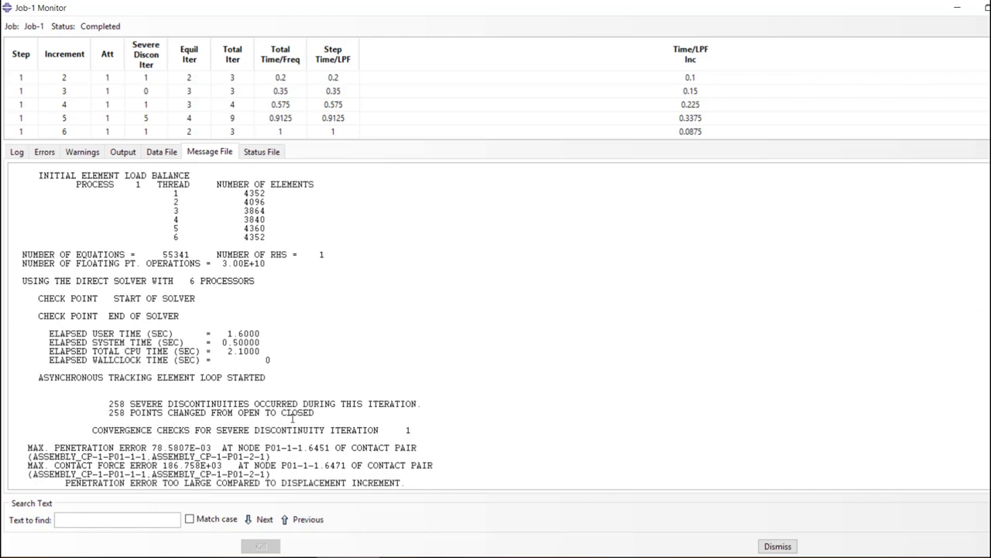
pyautogui.scroll(11, 292, 418)
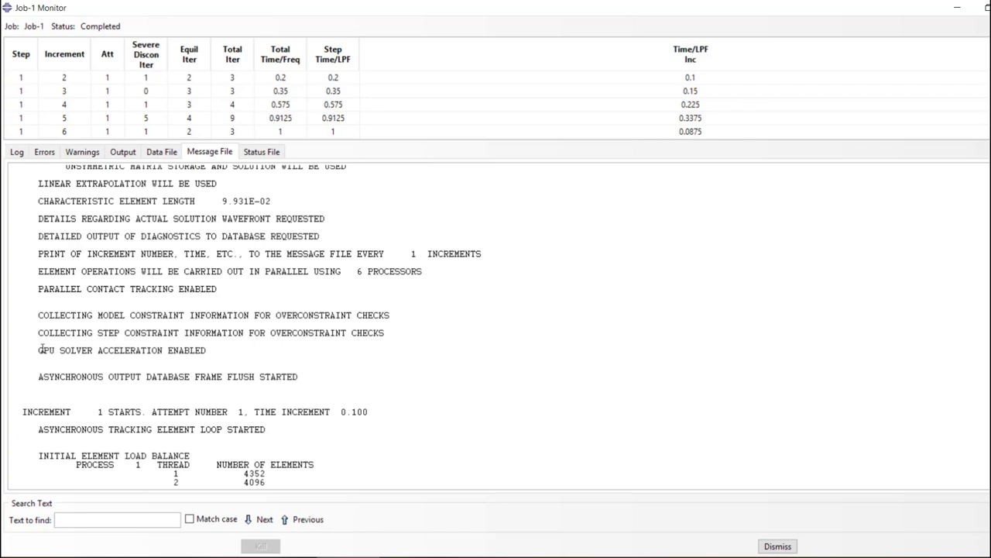
pyautogui.moveTo(41, 350); pyautogui.dragTo(209, 350)
# Step: Examine the analysis summary and total CPU time ending Job-1's message file, and compare with the GPU error in the ANSYS solver output
pyautogui.scroll(-10, 553, 361)
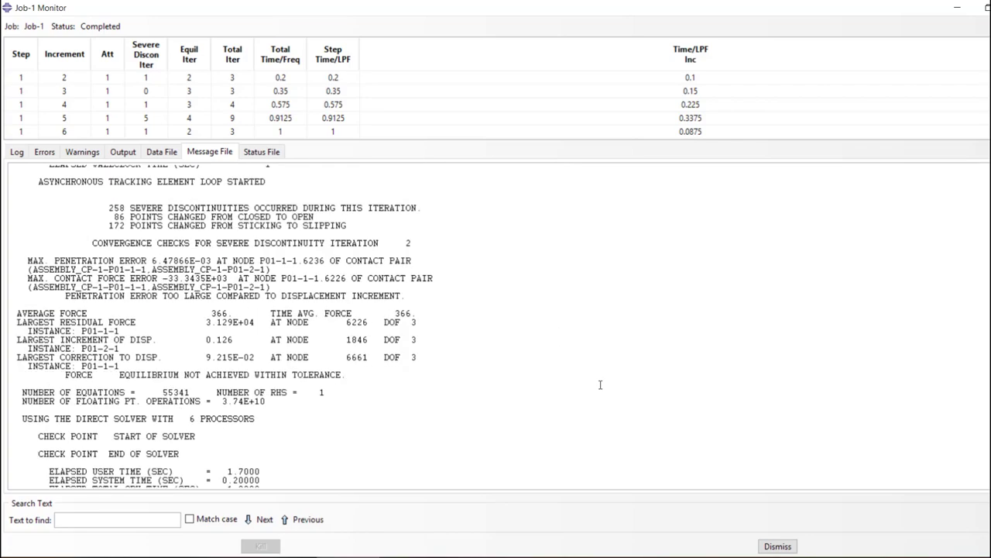
pyautogui.scroll(-20, 814, 412)
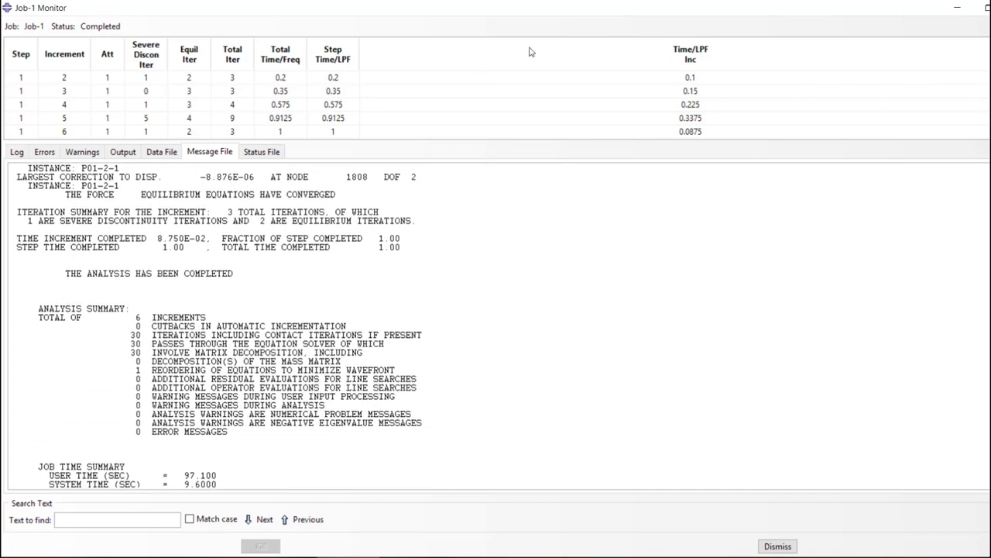
pyautogui.scroll(-1, 729, 334)
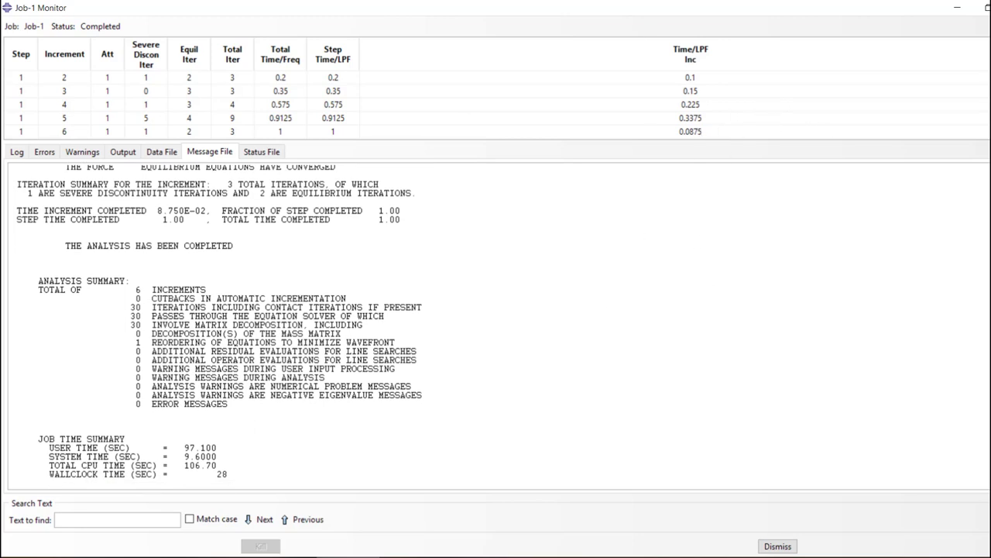
pyautogui.scroll(1, 496, 105)
pyautogui.scroll(-1, 495, 105)
pyautogui.scroll(1, 611, 117)
pyautogui.scroll(-1, 611, 117)
pyautogui.moveTo(186, 464); pyautogui.dragTo(219, 465)
pyautogui.click(238, 465)
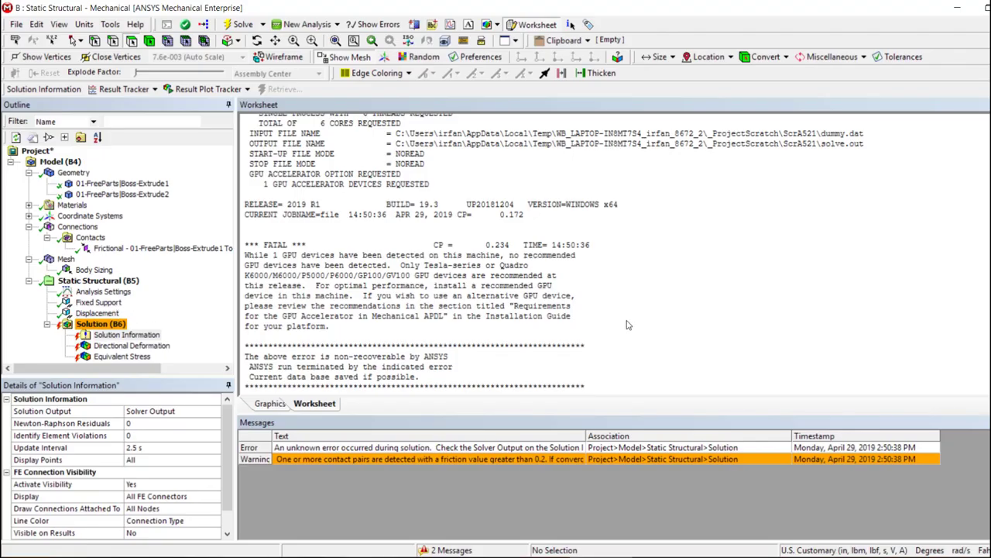
pyautogui.click(951, 11)
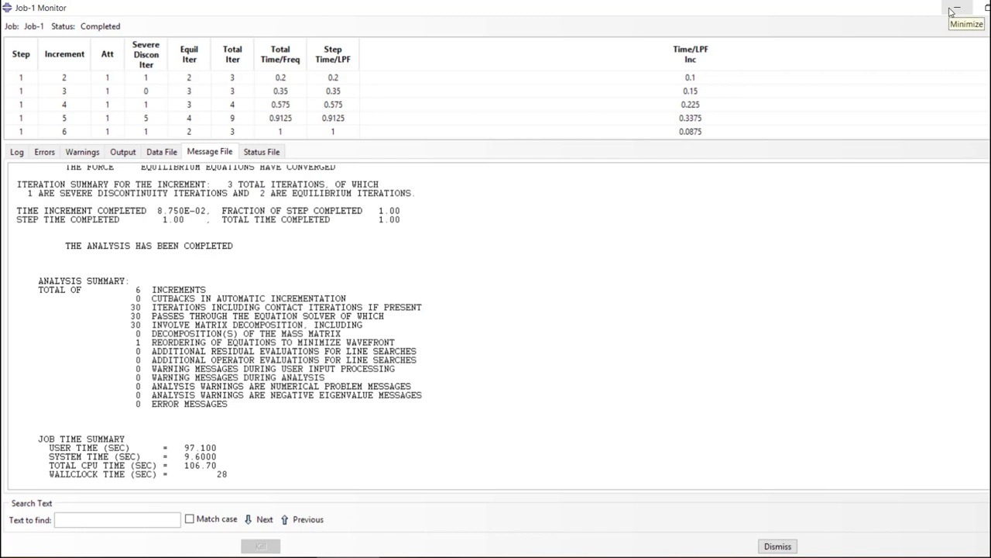